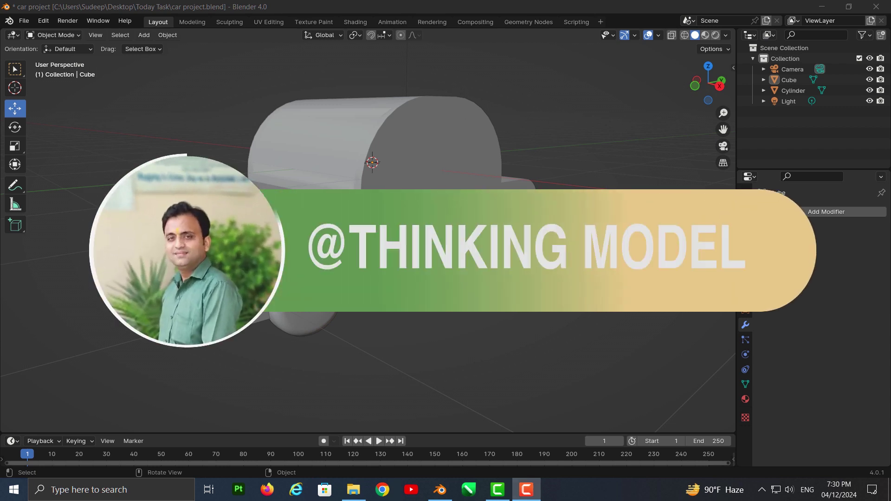
Add Material.001 in a new slot with orange base colour (hue 0.050, saturation 0.962, value 0.800).
mouse_move(449, 126)
middle_down()
mouse_move(417, 137)
mouse_move(417, 264)
mouse_move(441, 263)
mouse_move(396, 260)
mouse_move(451, 226)
mouse_move(492, 242)
mouse_move(467, 175)
mouse_move(463, 187)
mouse_move(391, 205)
mouse_move(355, 193)
mouse_move(394, 260)
mouse_move(391, 276)
mouse_move(380, 269)
middle_up()
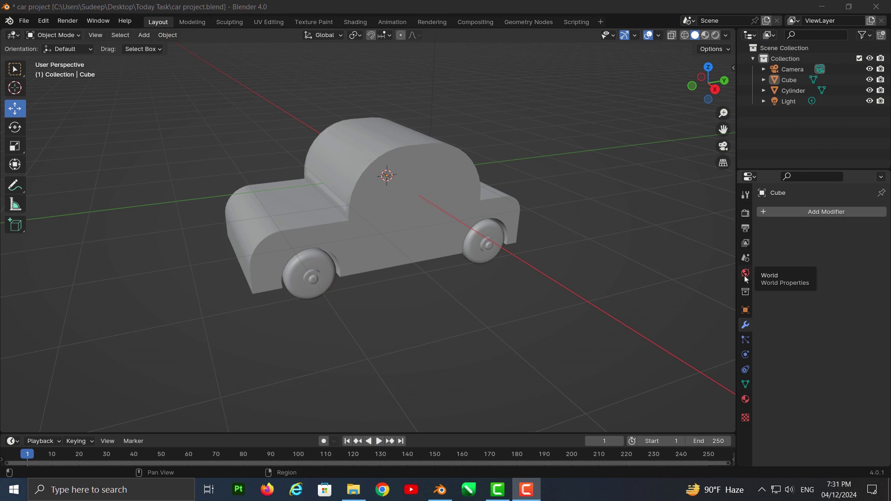
click(745, 400)
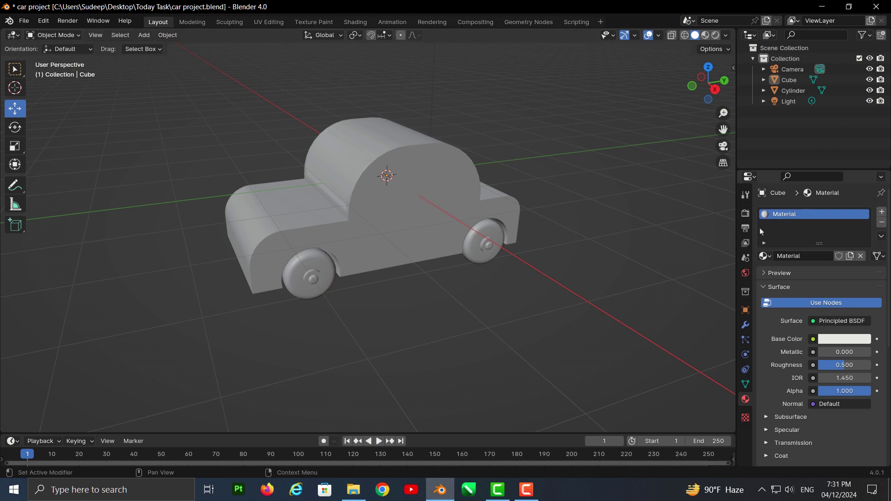
click(881, 214)
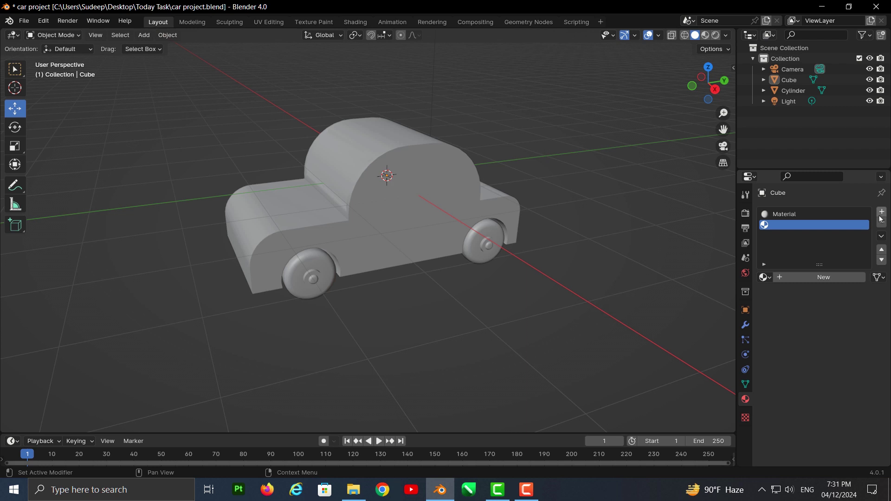
click(809, 277)
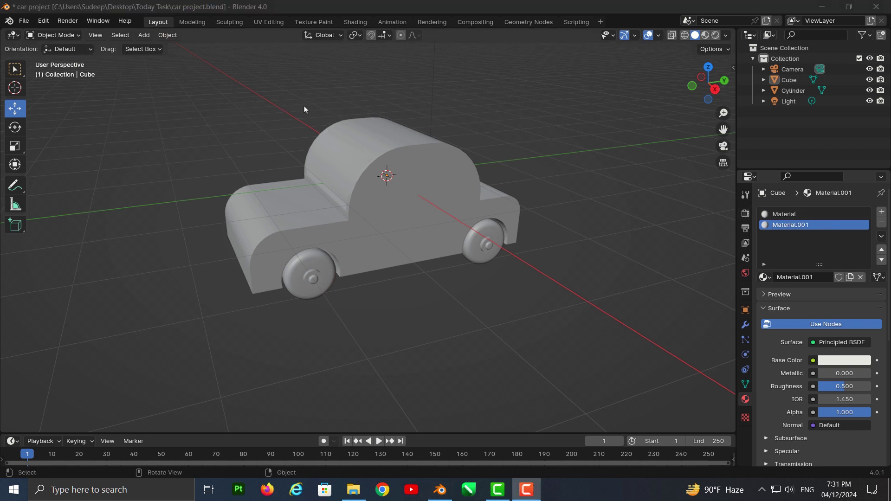
click(835, 361)
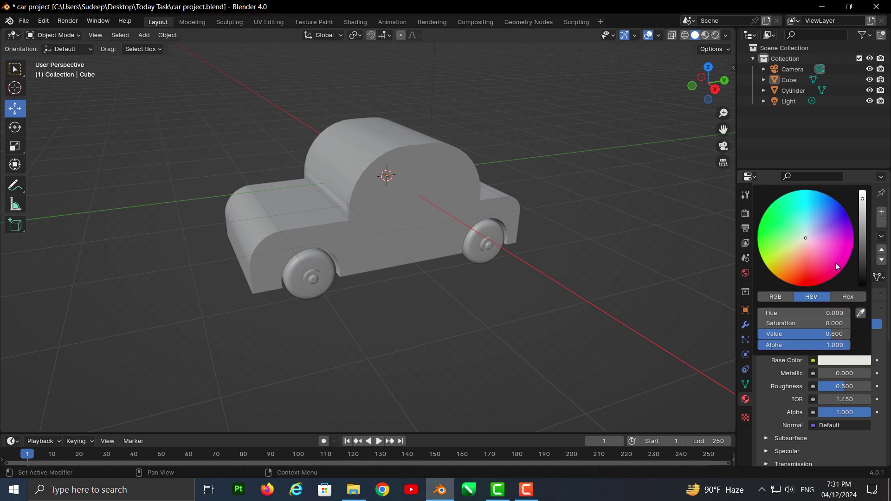
drag(815, 243, 790, 247)
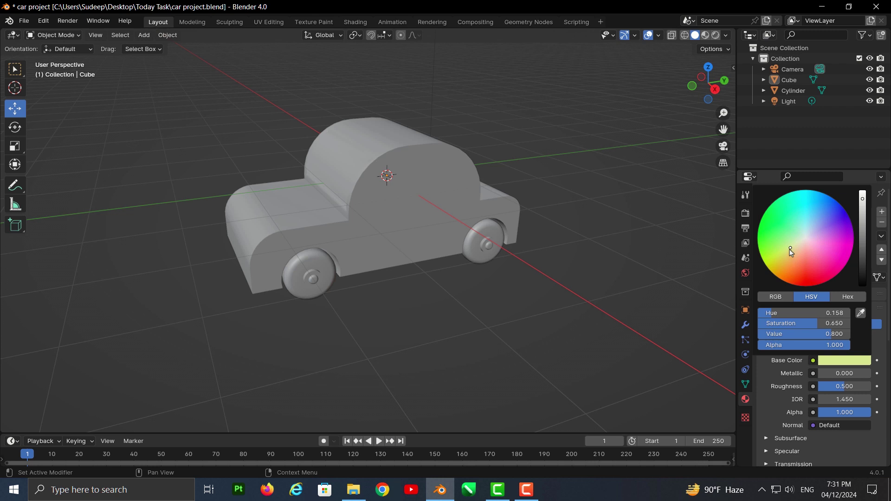
drag(790, 247, 787, 271)
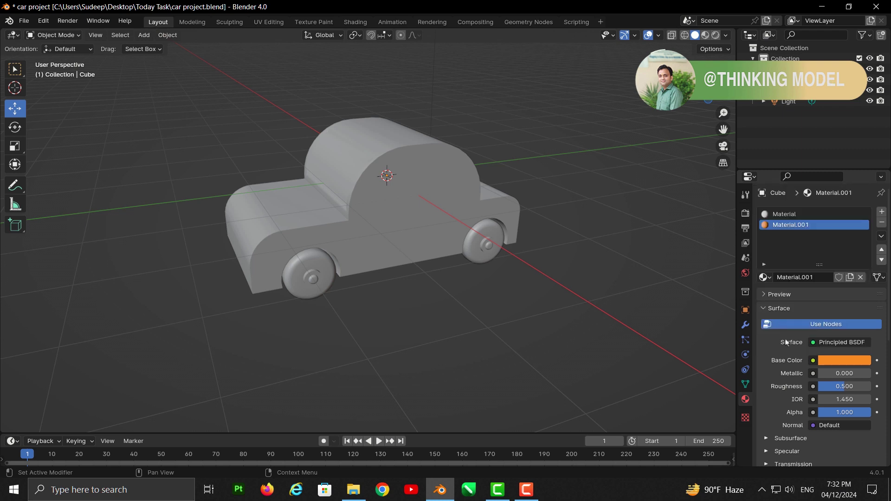
In Edit Mode, select the whole connected car body and assign Material.001 to it.
click(49, 36)
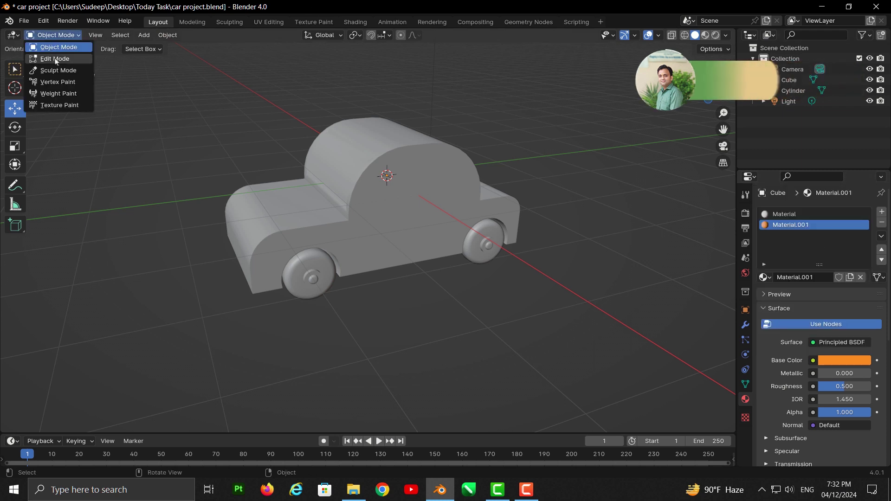
click(55, 61)
click(370, 192)
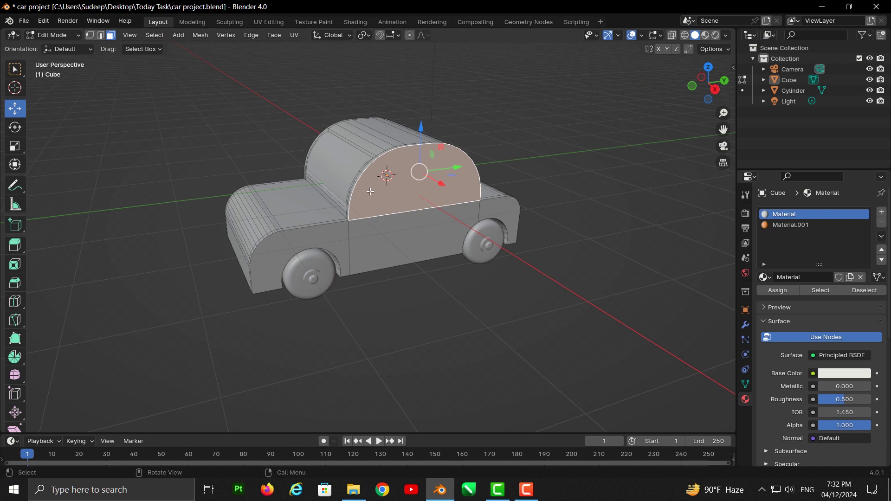
key(ctrl+l)
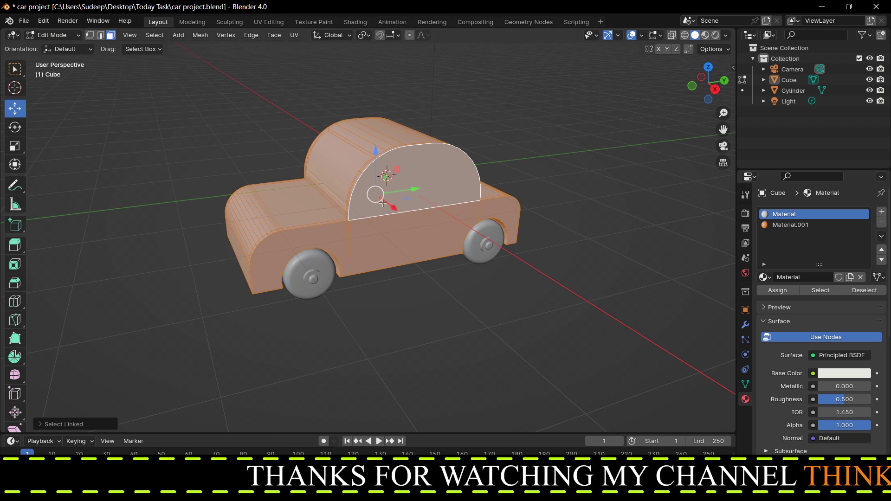
click(533, 169)
click(423, 171)
key(ctrl+l)
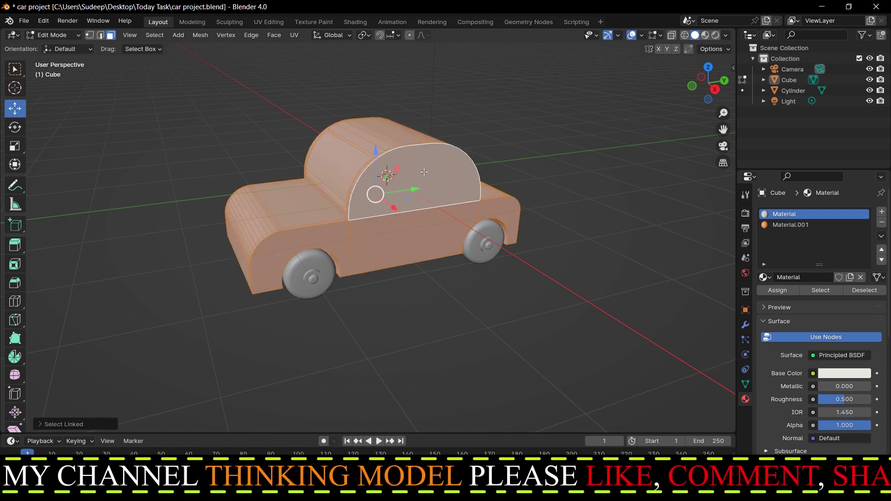
mouse_move(424, 172)
middle_down()
mouse_move(425, 184)
mouse_move(390, 188)
middle_up()
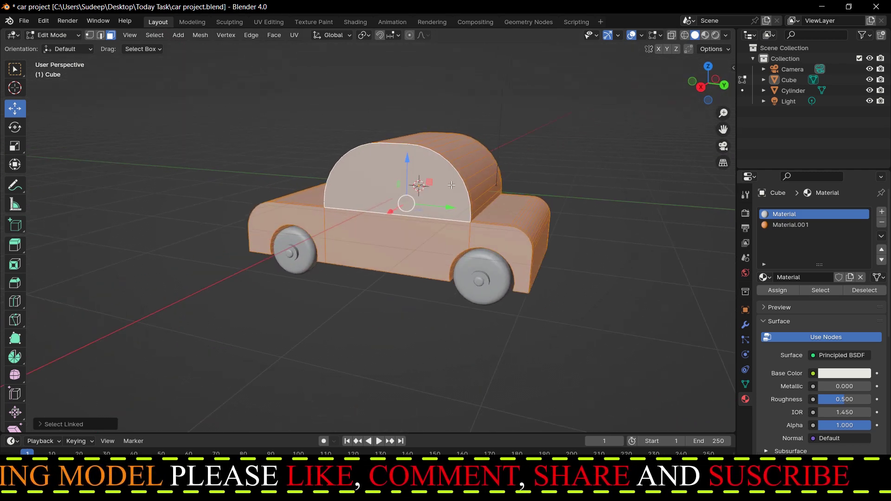
click(794, 227)
click(790, 291)
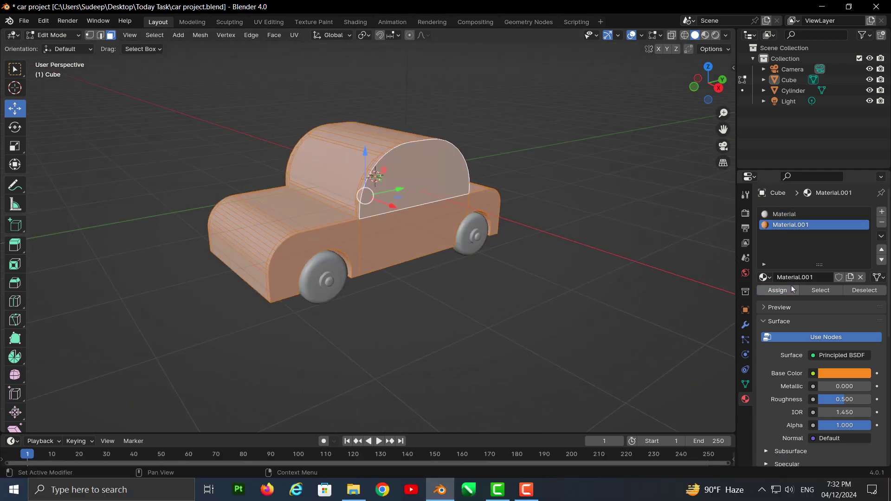
Show Material Preview shading and refine the orange to hue 0.050, saturation 0.942, value 0.801.
click(637, 135)
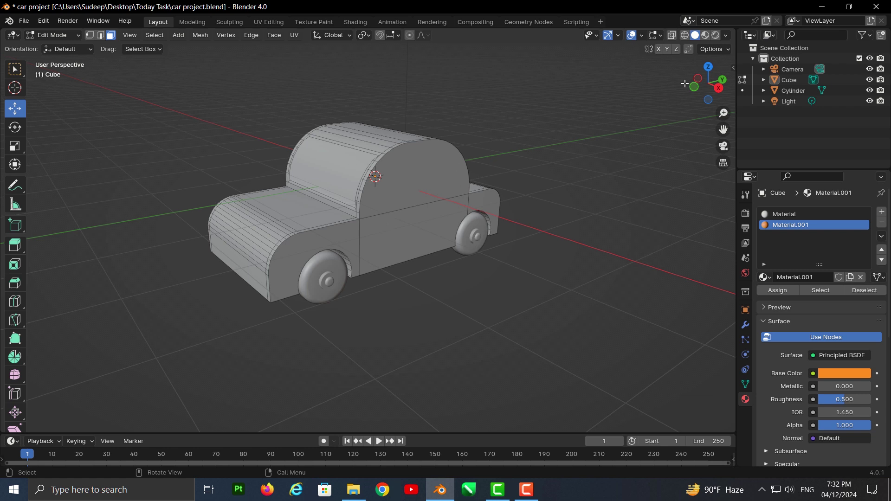
click(705, 35)
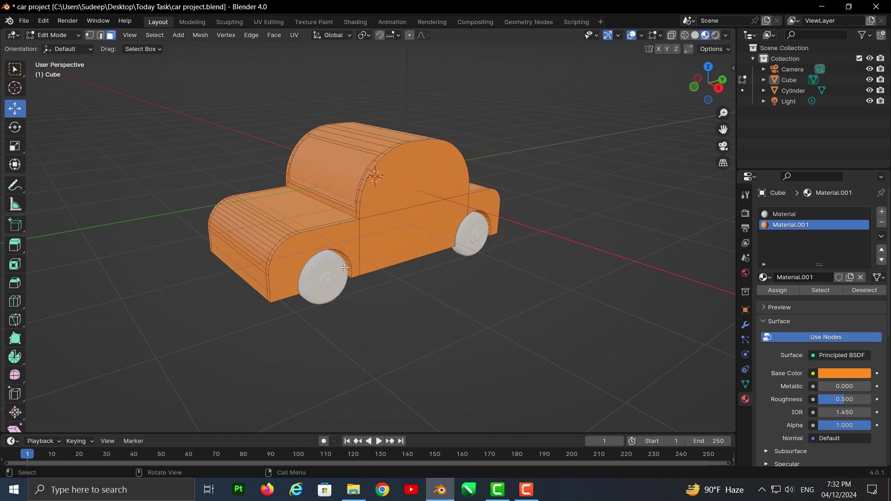
click(845, 374)
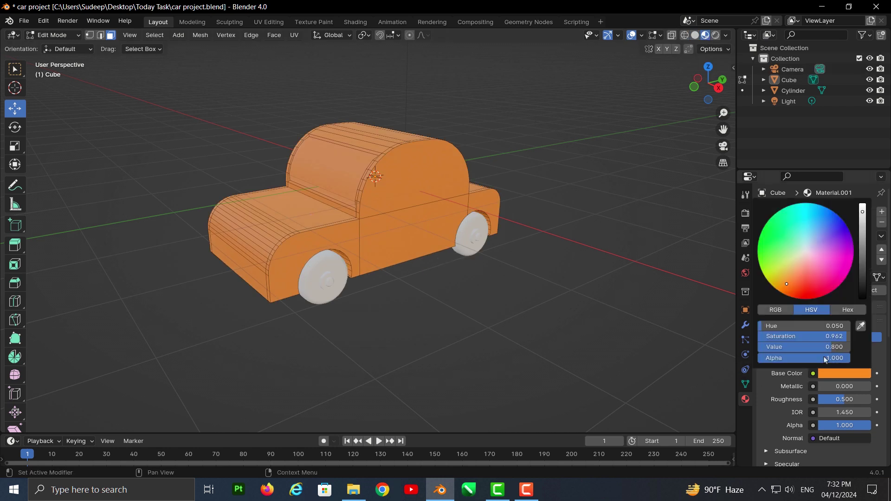
drag(791, 289, 788, 290)
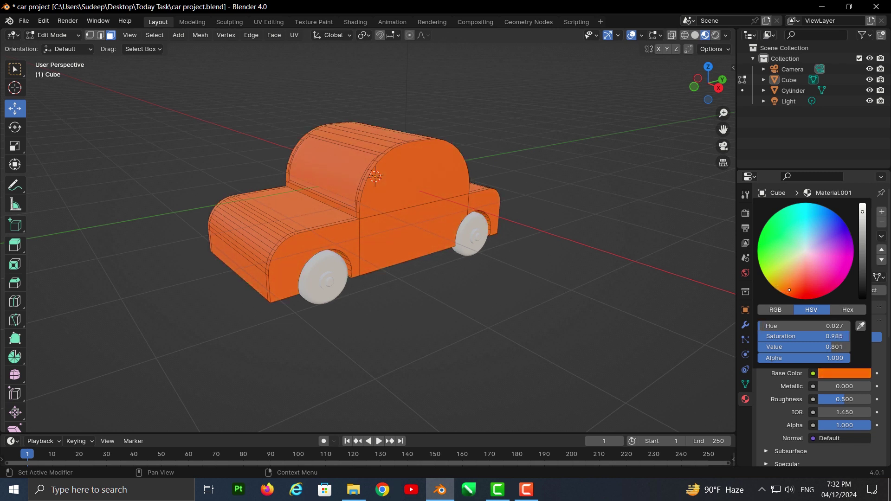
drag(787, 288, 788, 283)
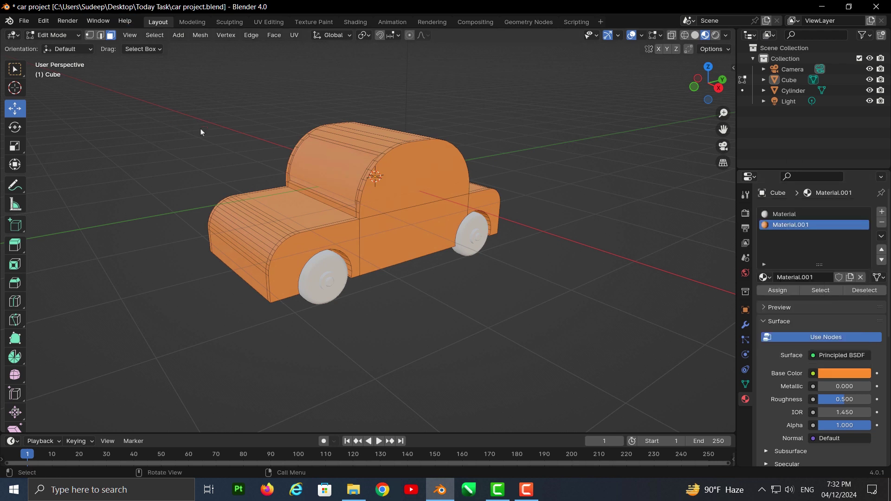
click(65, 38)
Select the wheels Cylinder in Object Mode and apply all its transforms.
click(61, 47)
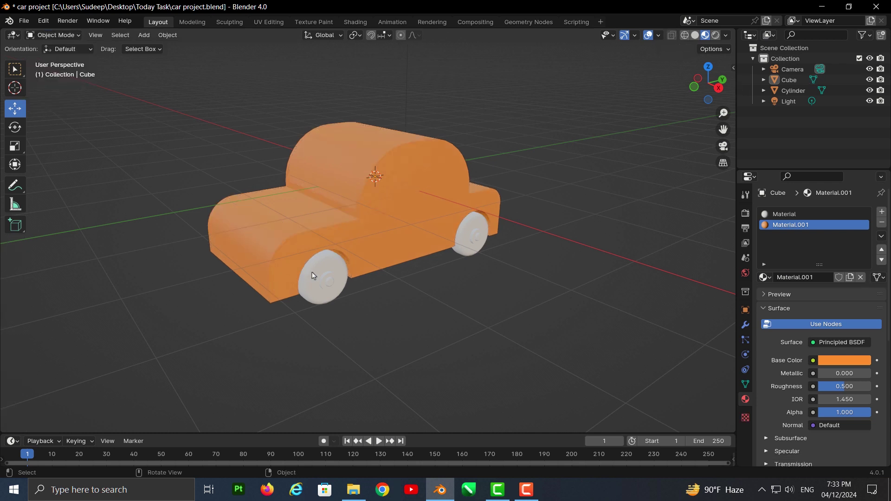
click(301, 283)
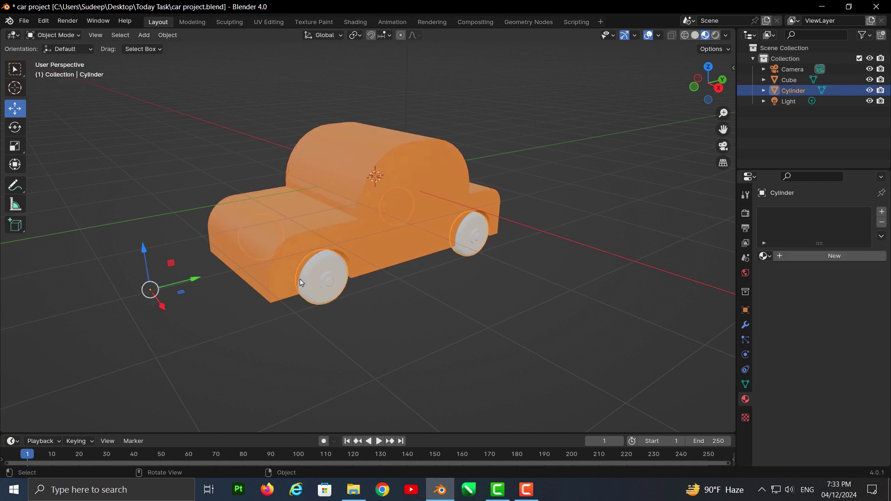
key(ctrl+a)
click(539, 240)
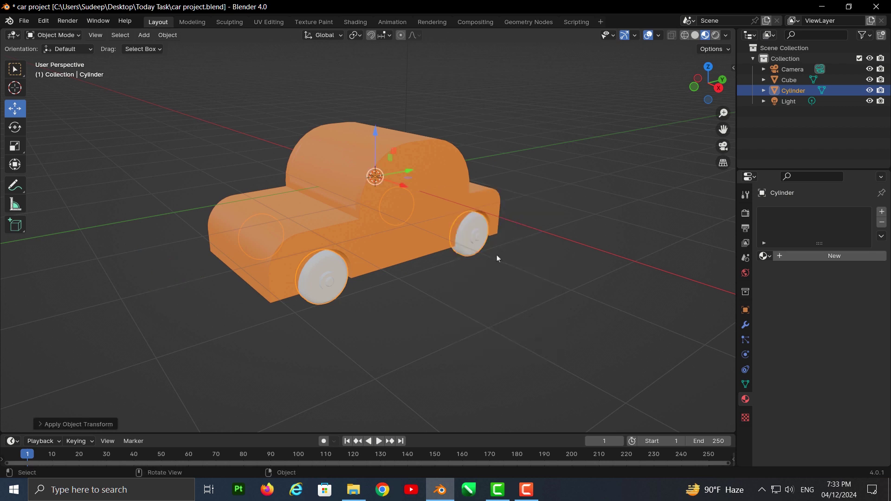
click(479, 249)
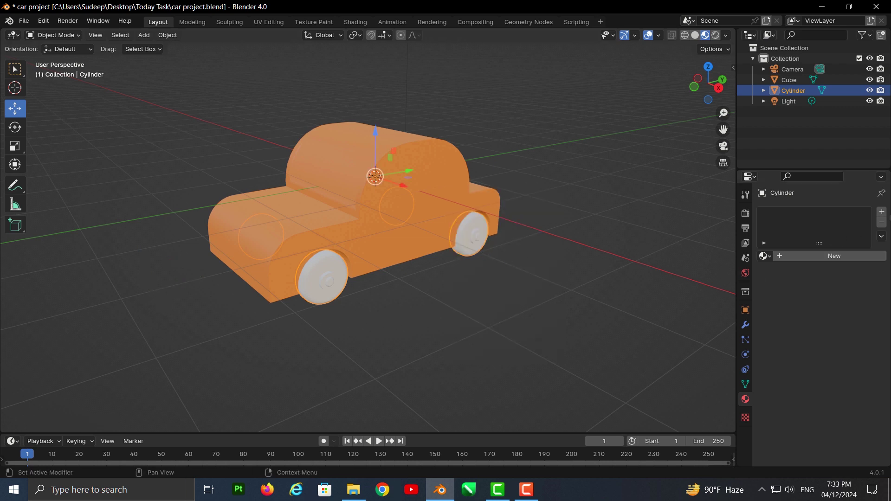
Give the wheels a new Material.002 with a black base colour (value 0).
click(881, 211)
click(822, 256)
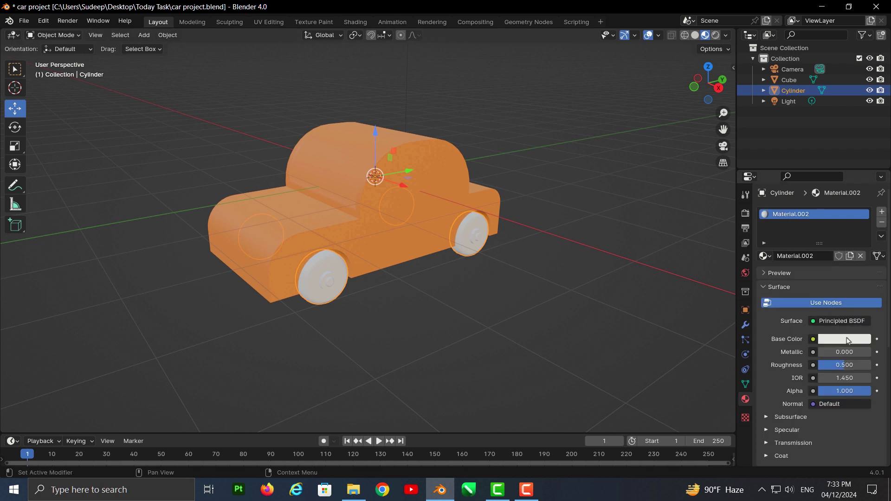
click(847, 341)
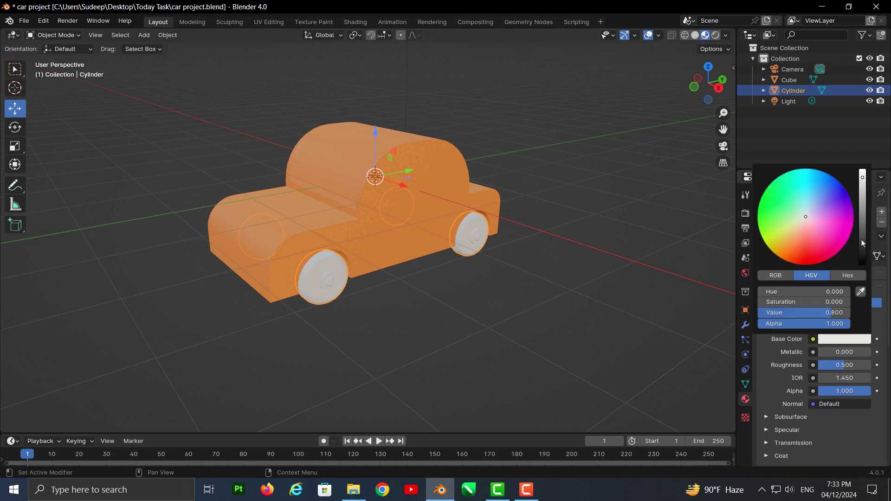
drag(862, 242, 863, 263)
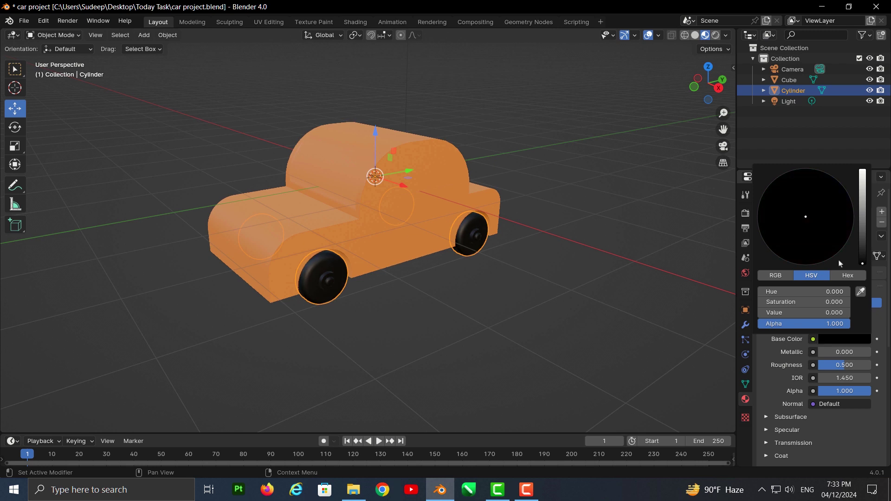
click(507, 275)
mouse_move(455, 294)
middle_down()
mouse_move(559, 288)
mouse_move(438, 286)
middle_up()
scroll(327, 287, up, 1)
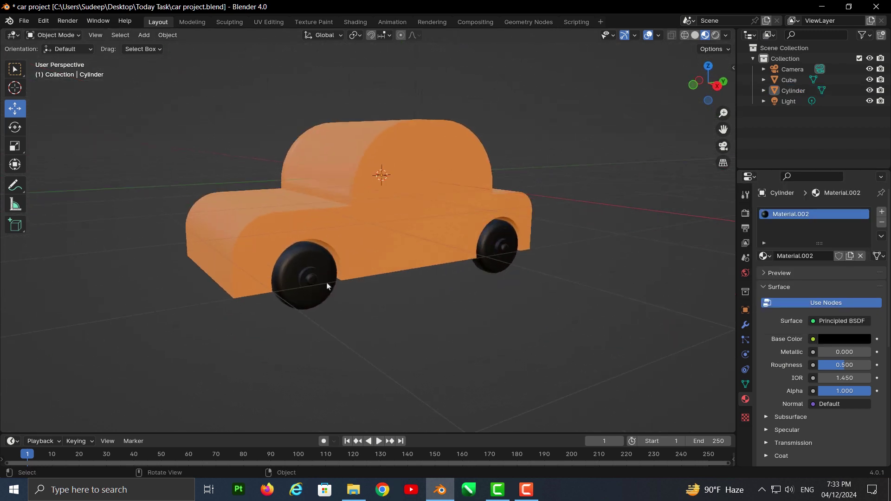
click(327, 286)
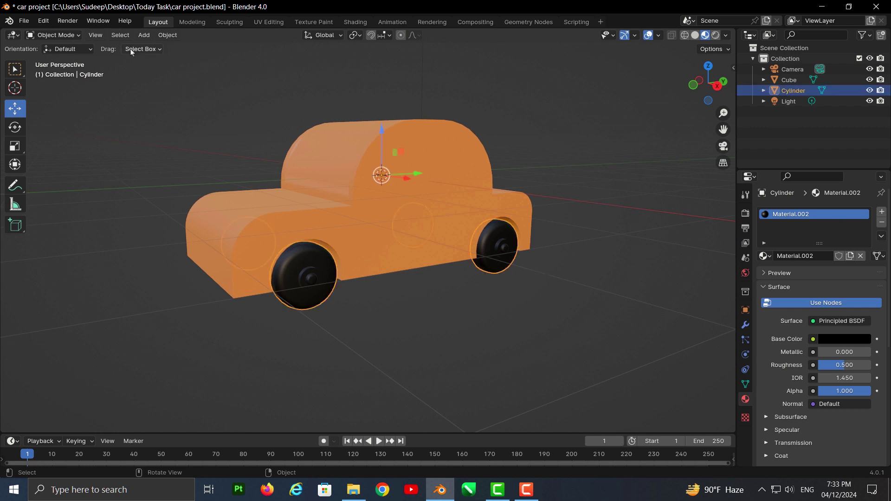
In Edit Mode, select the front wheel's hub and rim disc faces.
click(70, 36)
click(62, 59)
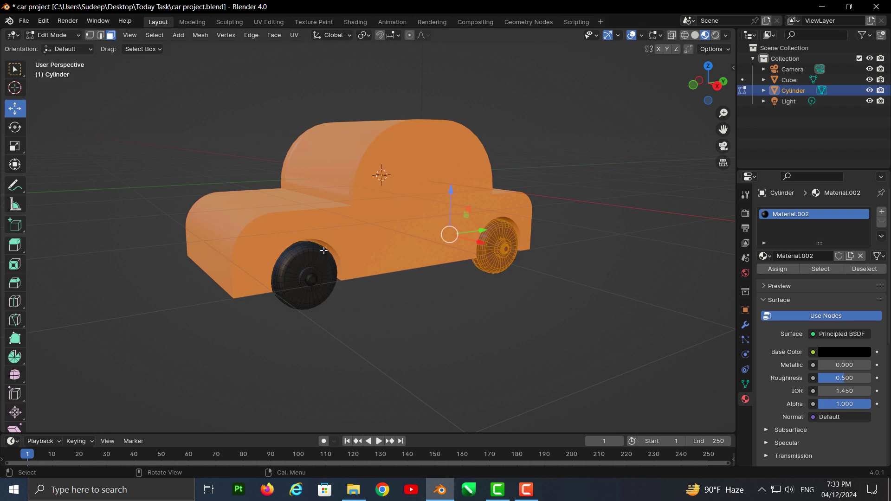
scroll(269, 302, up, 1)
scroll(279, 302, up, 1)
scroll(279, 302, up, 1)
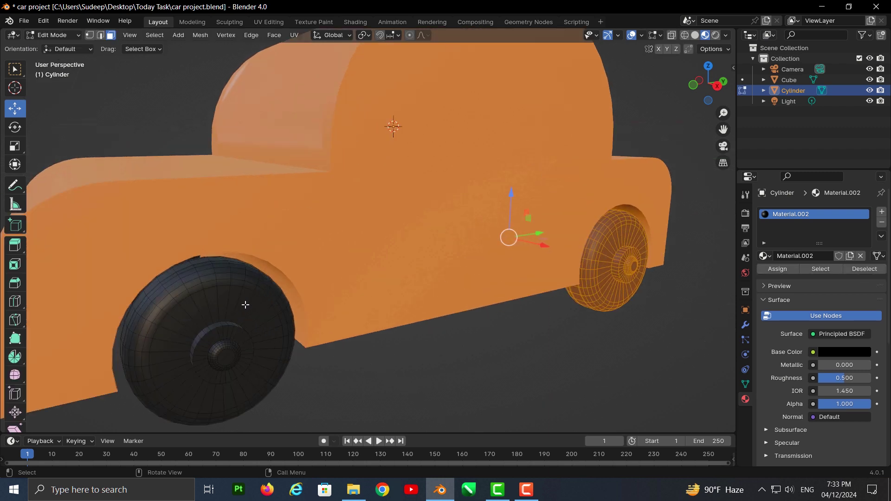
click(244, 304)
alt+click(246, 304)
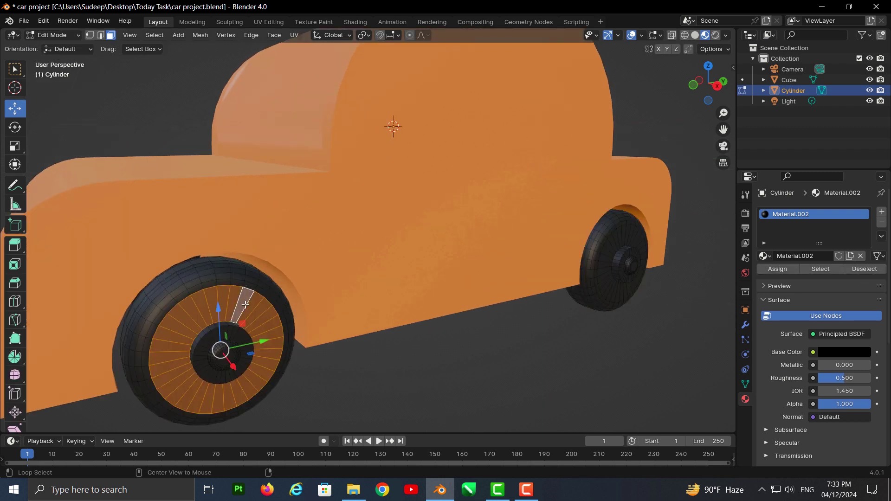
key(ctrl+KP_Add)
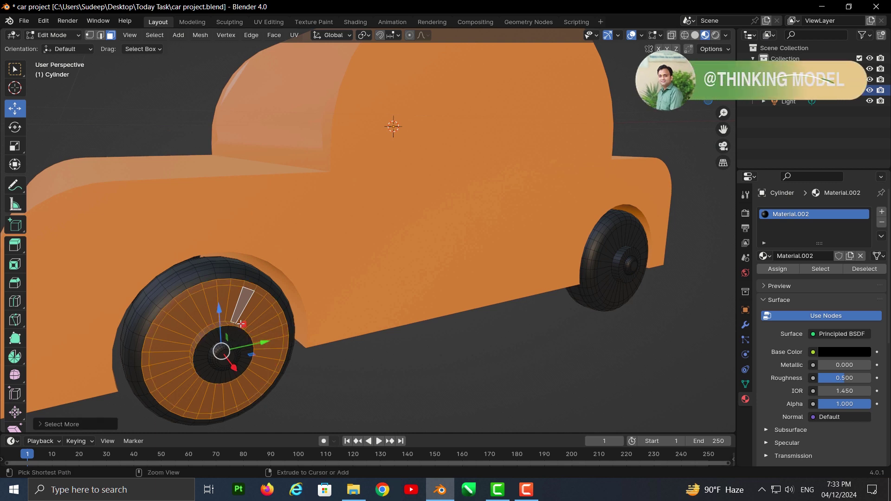
key(ctrl+KP_Subtract)
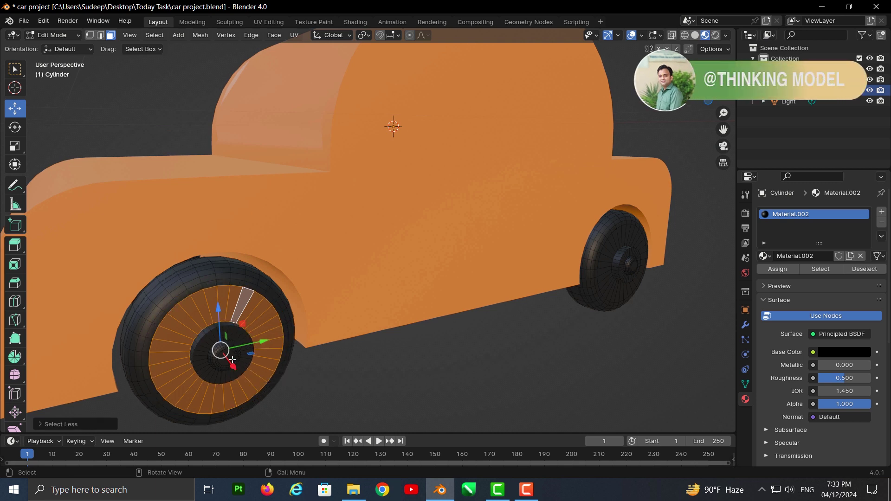
click(227, 357)
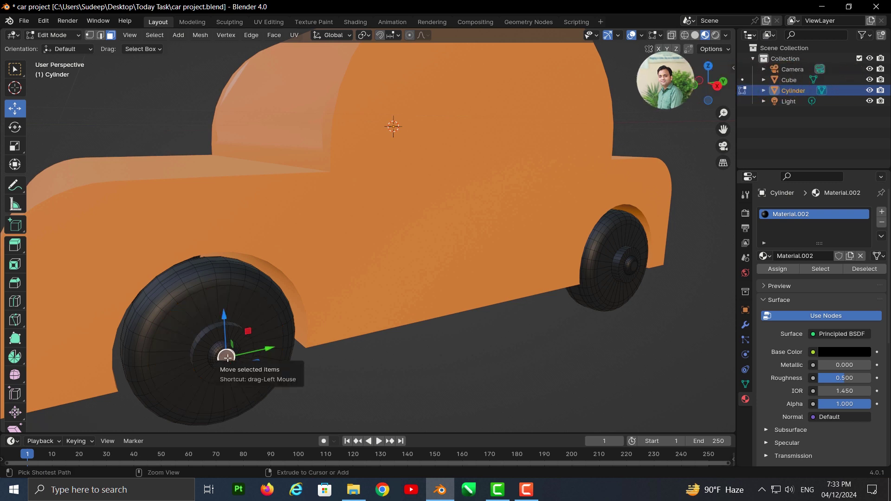
key(ctrl+KP_Add)
key(ctrl+KP_Add)
key(ctrl+KP_Add)
key(ctrl+KP_Add)
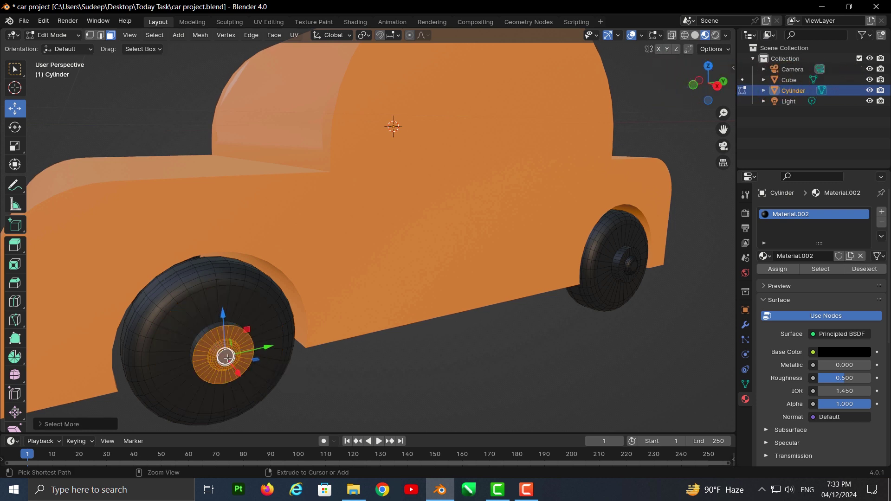
key(ctrl+KP_Add)
key(ctrl+KP_Add)
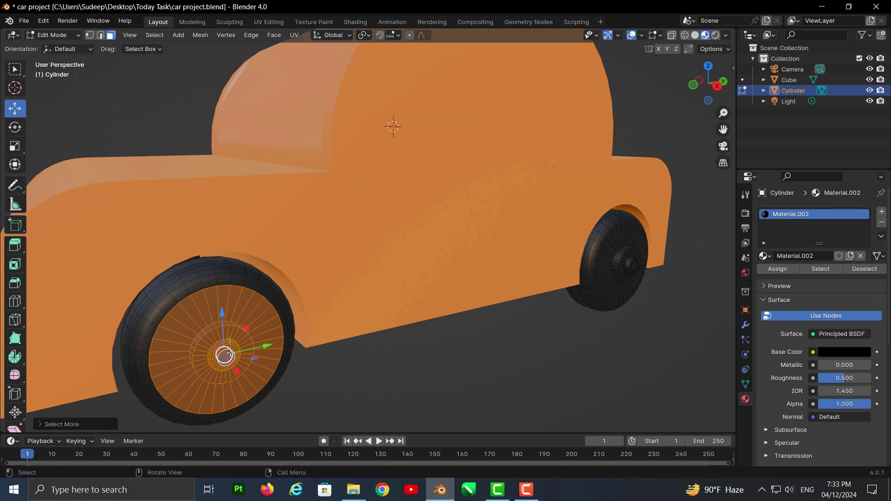
Add a new rim material, Material.003, using a Glossy BSDF surface.
click(882, 212)
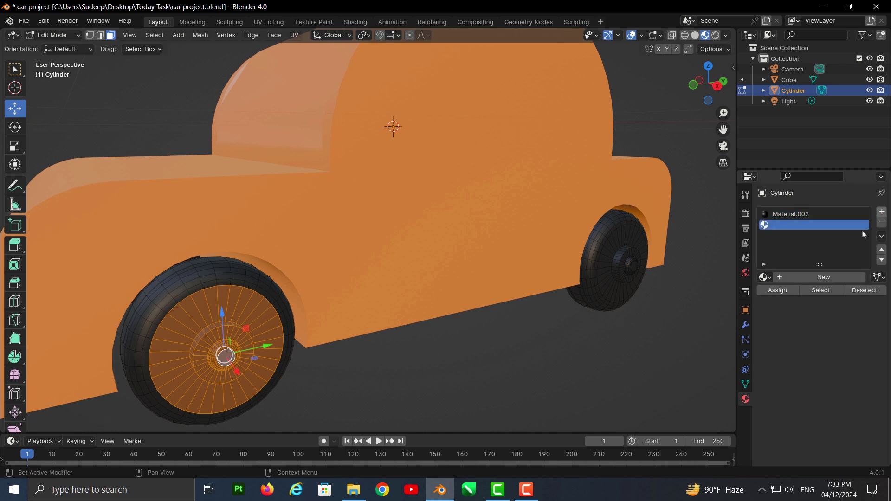
click(837, 278)
click(835, 377)
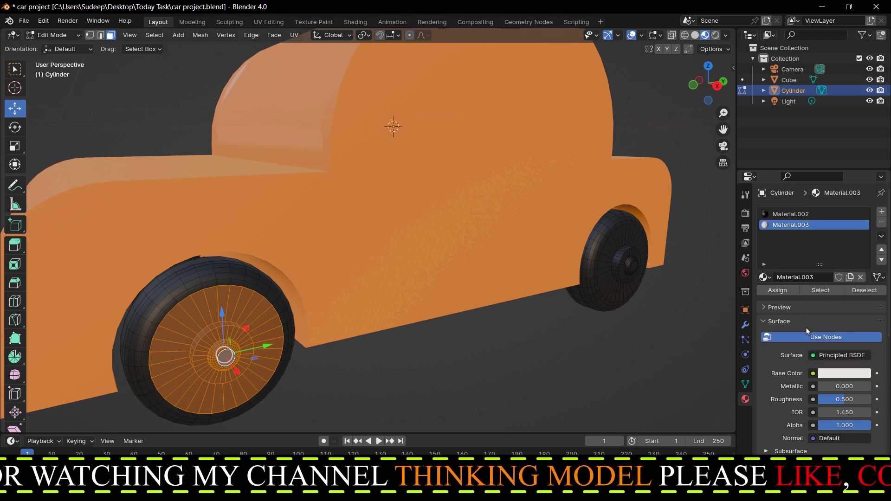
click(825, 356)
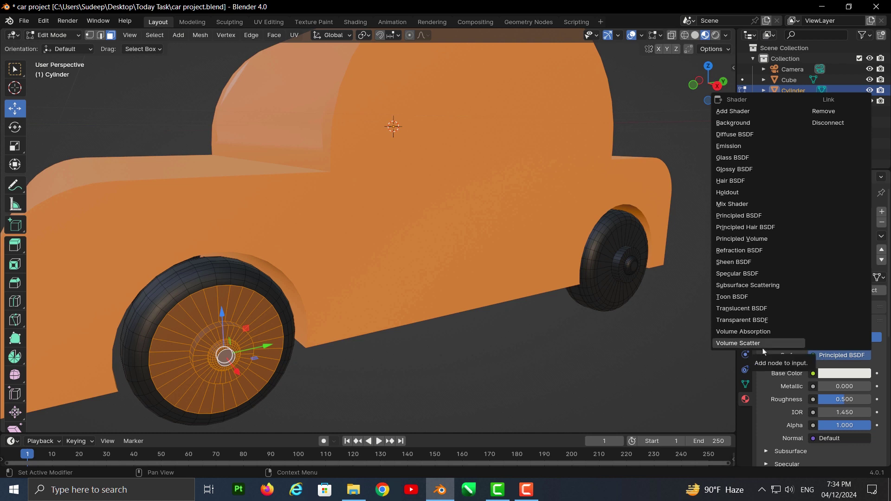
click(741, 170)
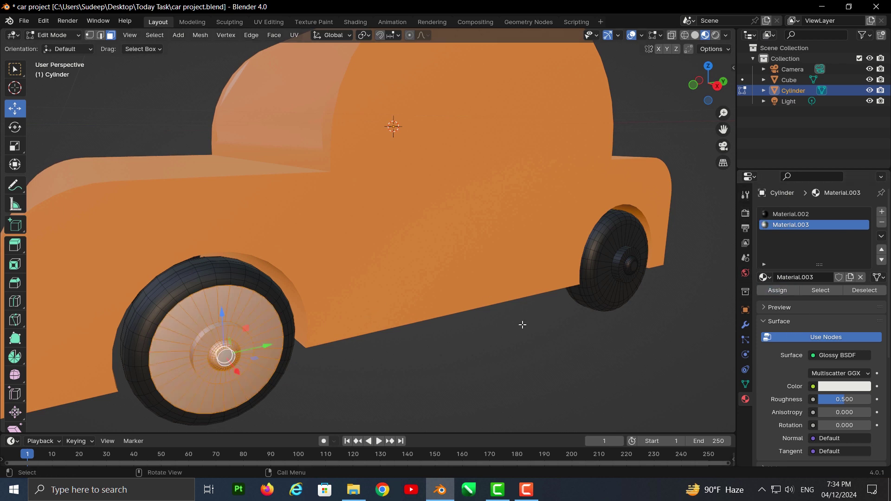
scroll(534, 326, down, 2)
Preview the glossy rim in Object Mode, then lower its roughness to 0.048.
click(62, 37)
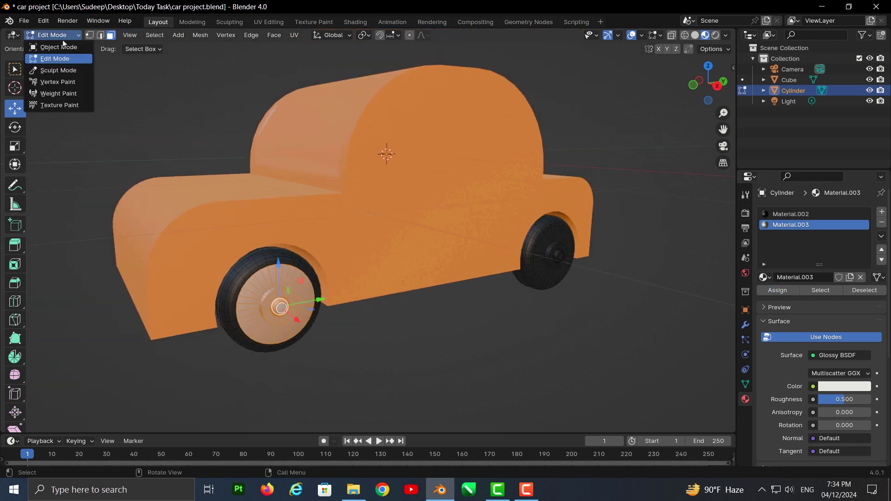
click(63, 48)
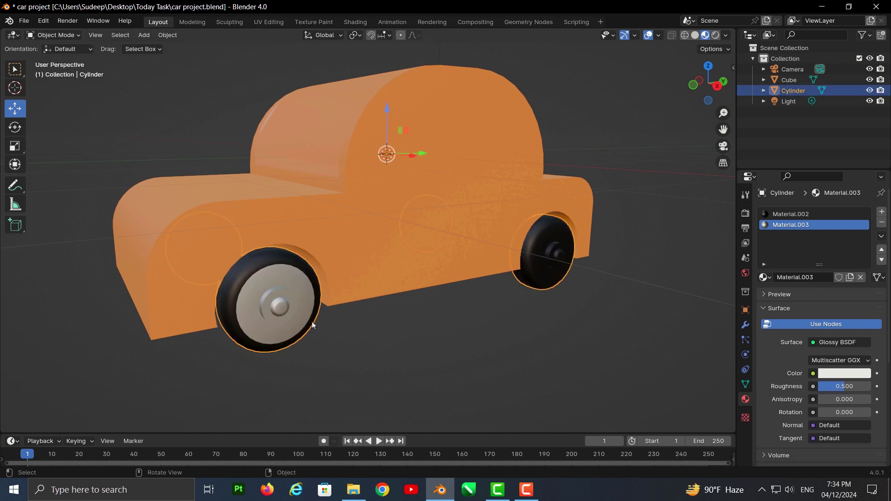
mouse_move(312, 325)
middle_down()
mouse_move(311, 297)
mouse_move(288, 299)
mouse_move(332, 304)
middle_up()
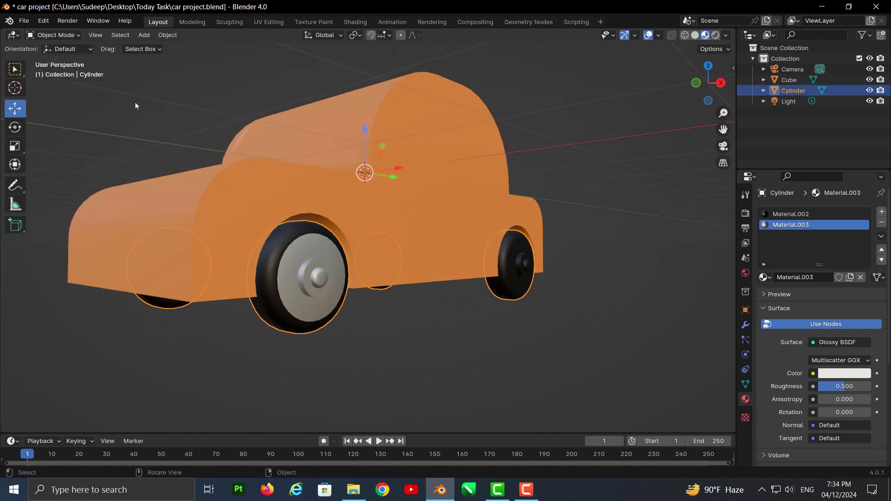
click(53, 35)
click(55, 58)
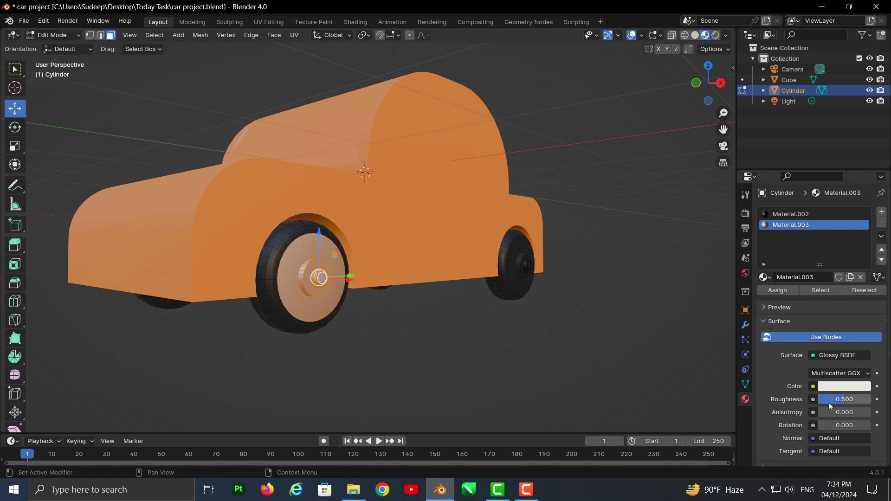
scroll(829, 403, down, 1)
scroll(821, 399, down, 1)
scroll(815, 395, down, 1)
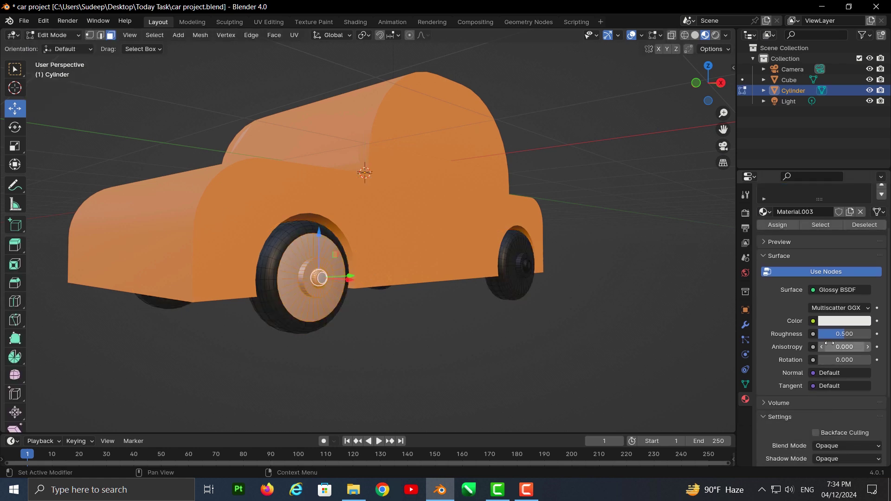
drag(843, 339, 832, 334)
drag(826, 334, 819, 334)
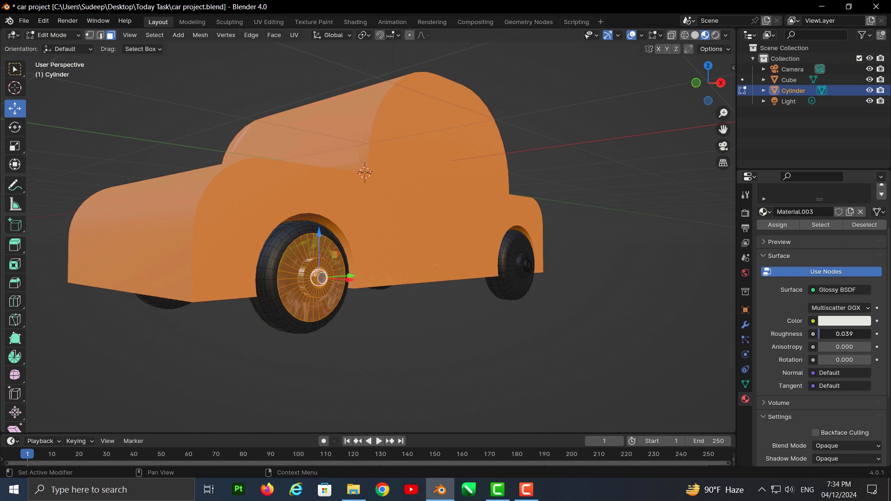
drag(835, 333, 833, 334)
Inspect the chrome hubs in Object Mode, then reselect the wheels for mesh editing.
click(47, 35)
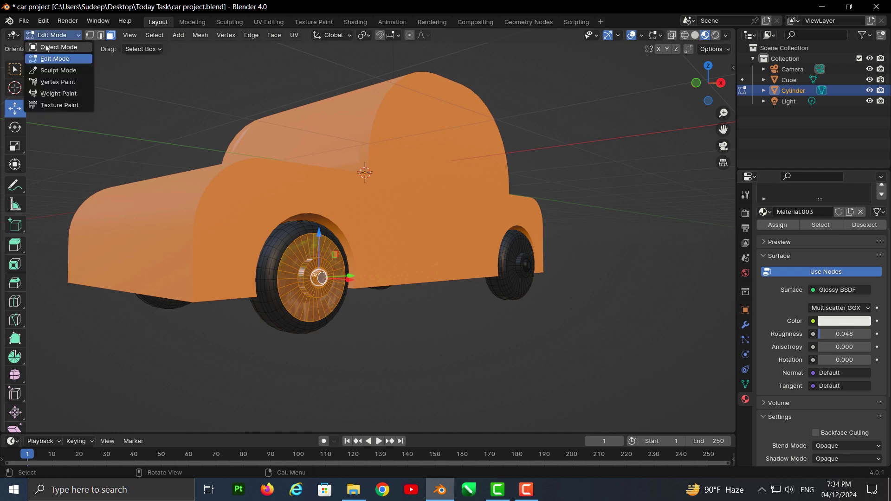
click(49, 56)
click(412, 351)
mouse_move(412, 351)
middle_down()
mouse_move(377, 359)
mouse_move(399, 333)
mouse_move(464, 348)
mouse_move(435, 351)
mouse_move(436, 313)
mouse_move(211, 314)
middle_up()
scroll(355, 346, up, 2)
scroll(336, 353, up, 2)
click(211, 314)
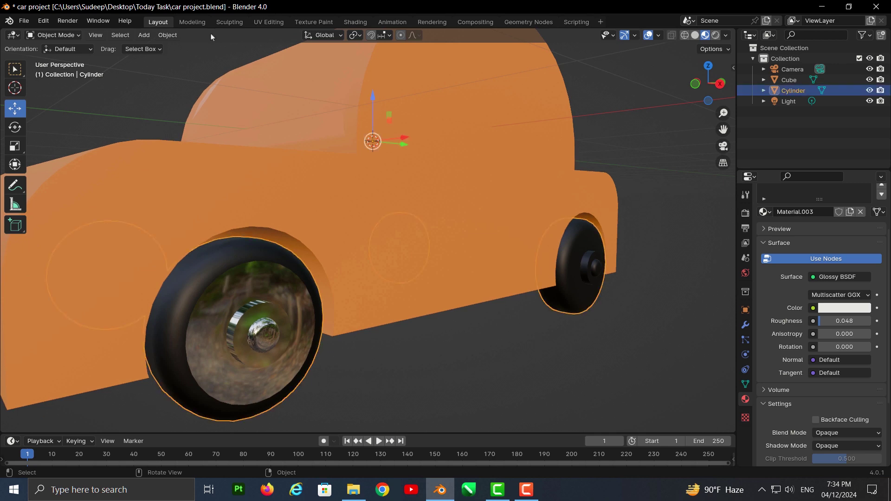
click(54, 35)
click(51, 58)
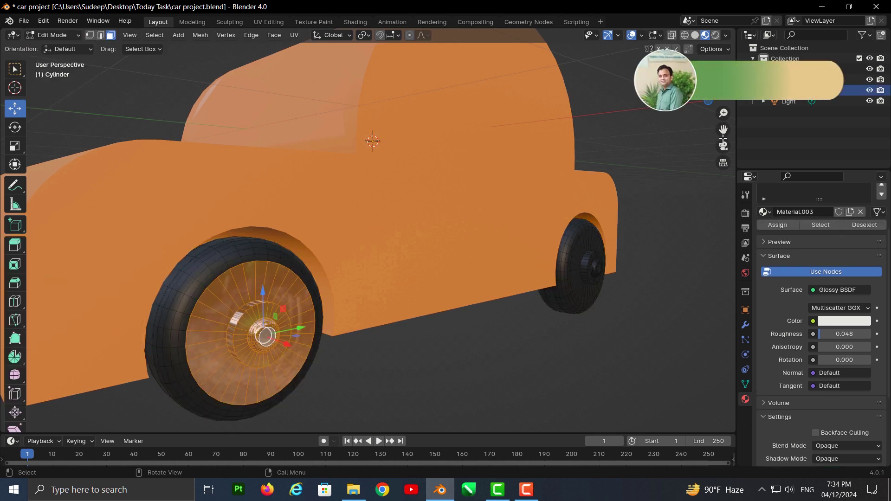
Bevel the front hub's outer edge loop into a rounded, multi-segment bevel.
middle_drag(418, 269, 440, 298)
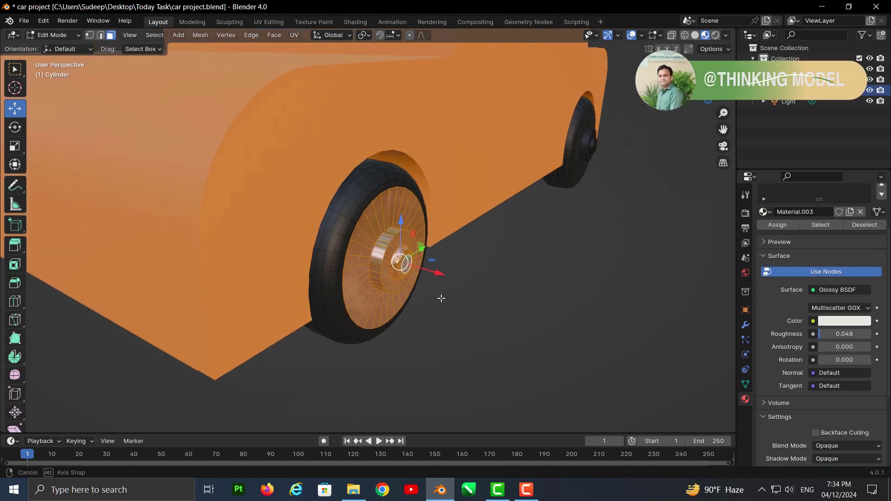
scroll(441, 299, up, 2)
scroll(437, 297, up, 2)
scroll(427, 303, up, 2)
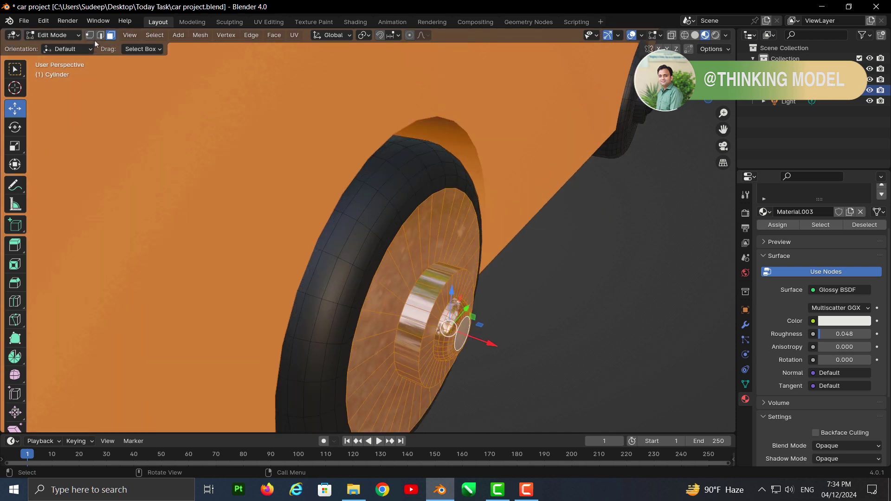
click(100, 35)
click(432, 307)
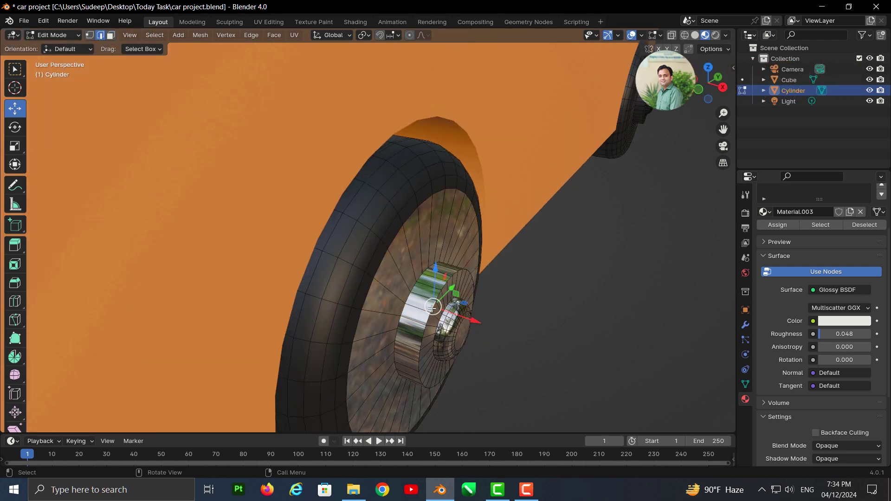
alt+click(432, 307)
key(ctrl+b)
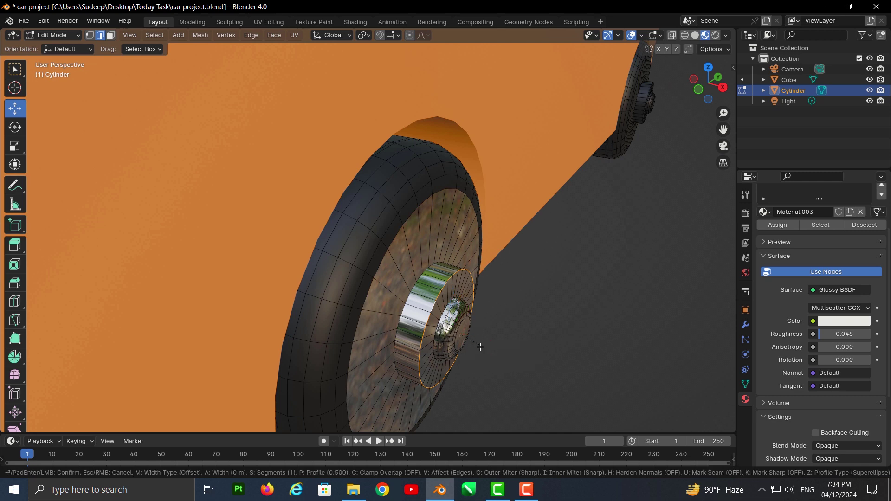
scroll(495, 360, up, 2)
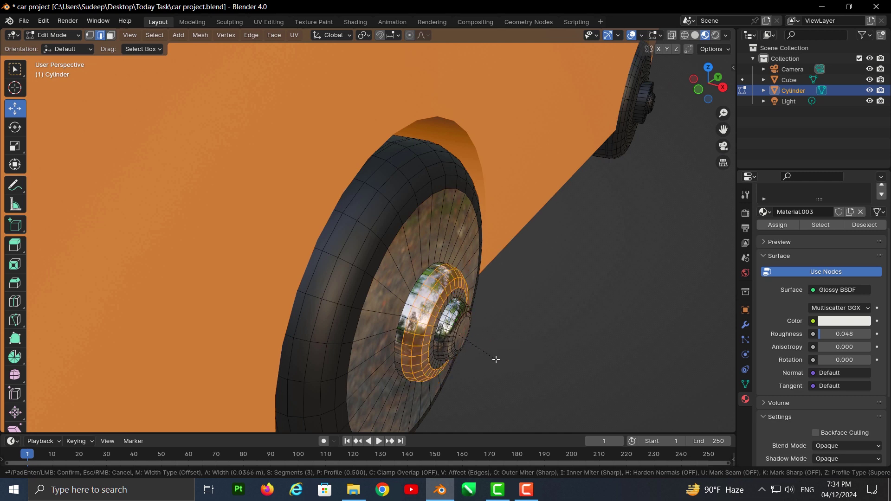
scroll(496, 359, up, 1)
click(496, 359)
Clear the hub selection and orbit back out to view the front wheel rim.
click(525, 360)
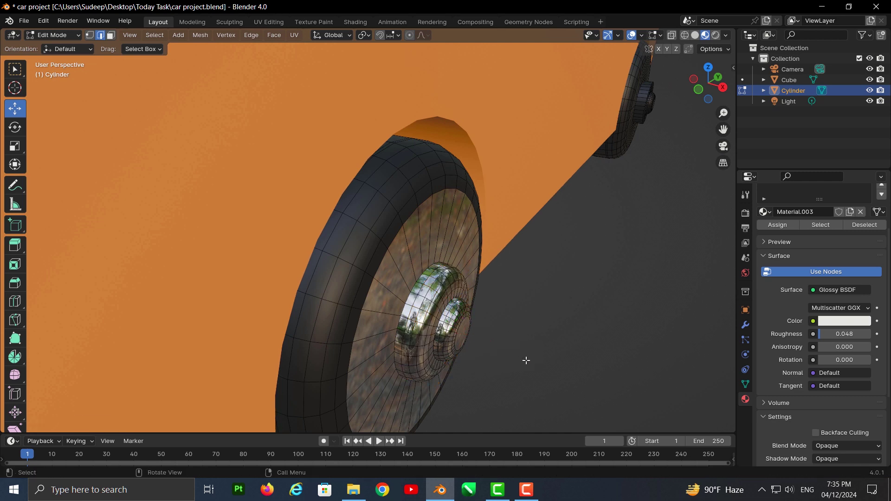
middle_drag(525, 360, 490, 340)
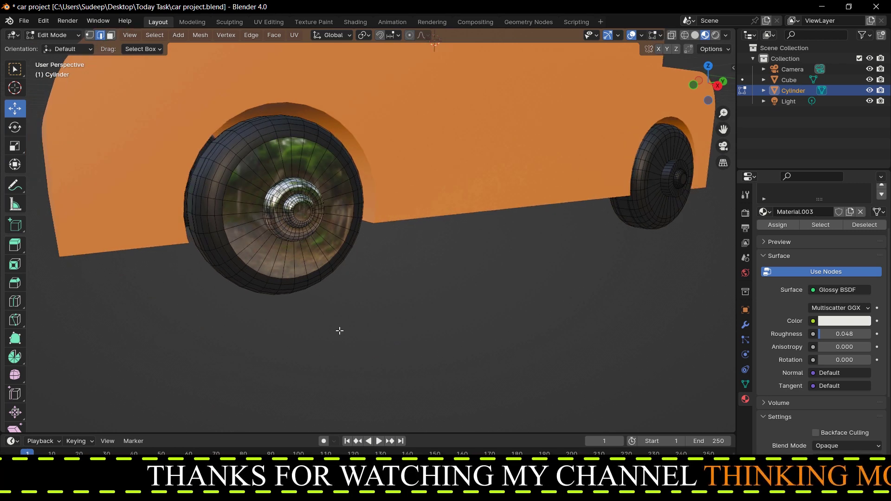
scroll(338, 328, up, 2)
scroll(339, 231, down, 2)
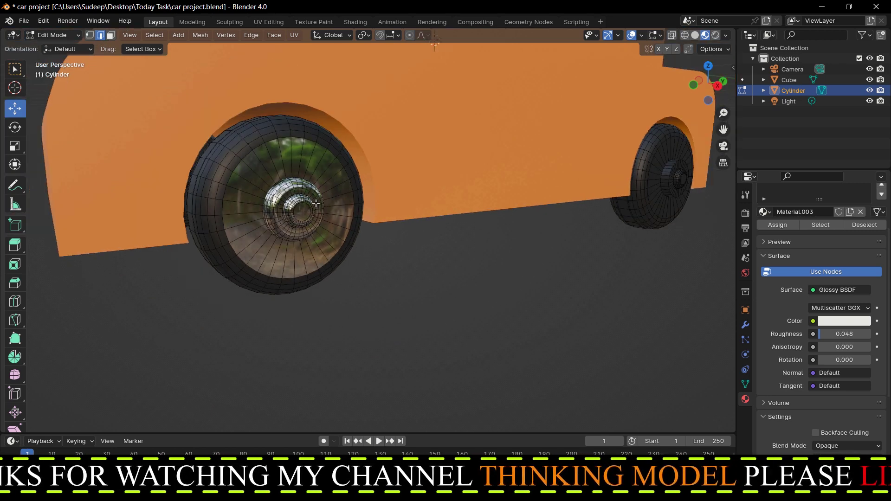
click(281, 159)
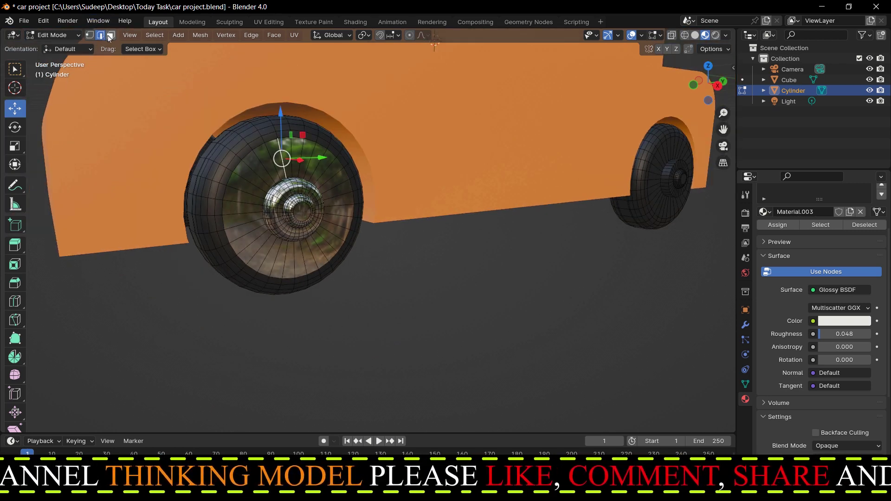
In face mode, try selecting the inner rim ring and deselecting alternate faces, then clear it.
key(3)
alt+click(269, 157)
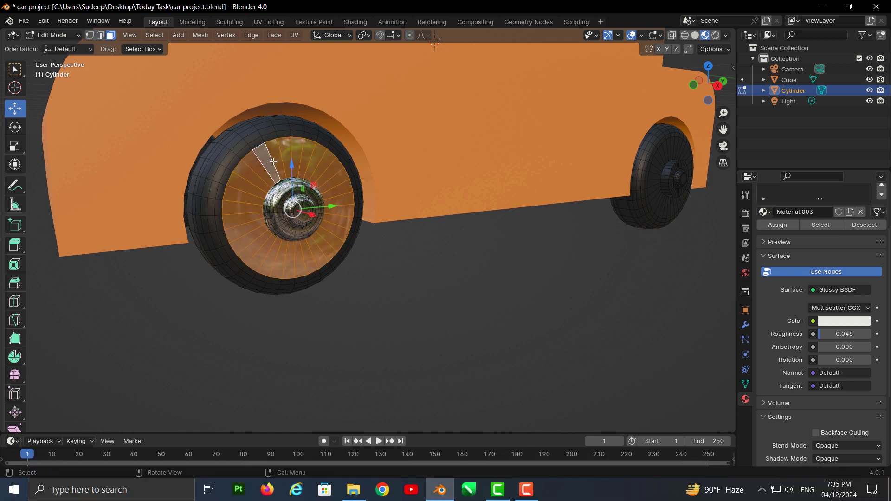
shift+click(284, 163)
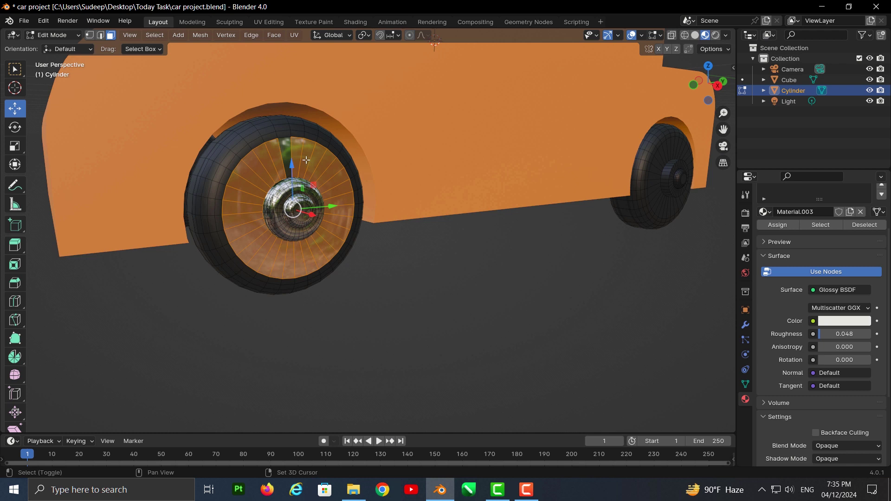
shift+click(310, 162)
shift+click(328, 181)
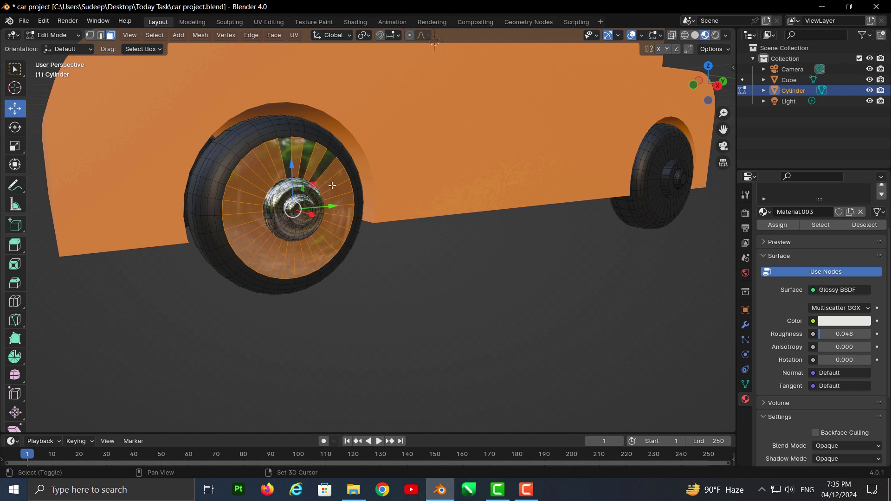
shift+click(332, 186)
shift+click(342, 203)
shift+click(341, 217)
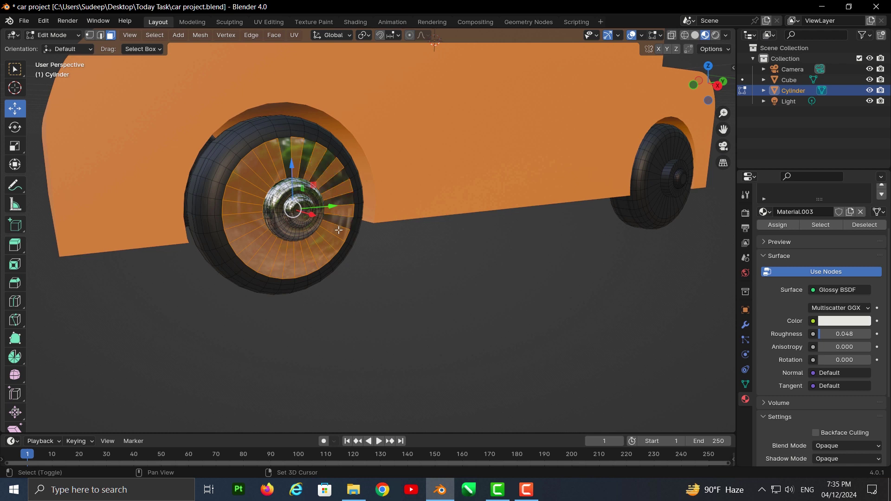
shift+click(335, 240)
shift+click(331, 238)
shift+click(324, 244)
shift+click(324, 244)
shift+click(334, 242)
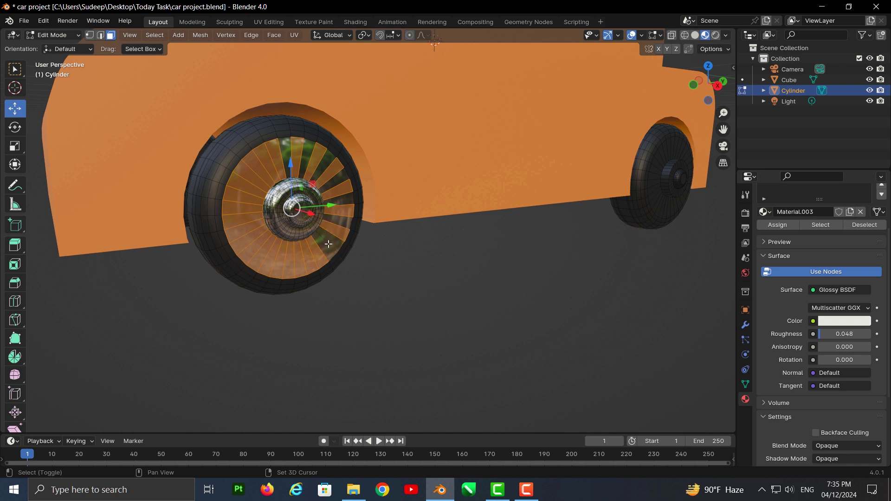
shift+click(328, 247)
shift+click(306, 256)
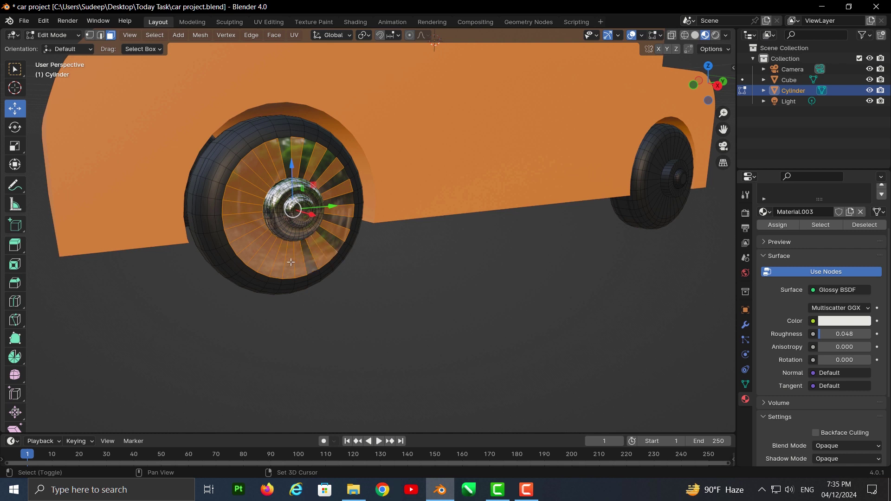
shift+click(268, 263)
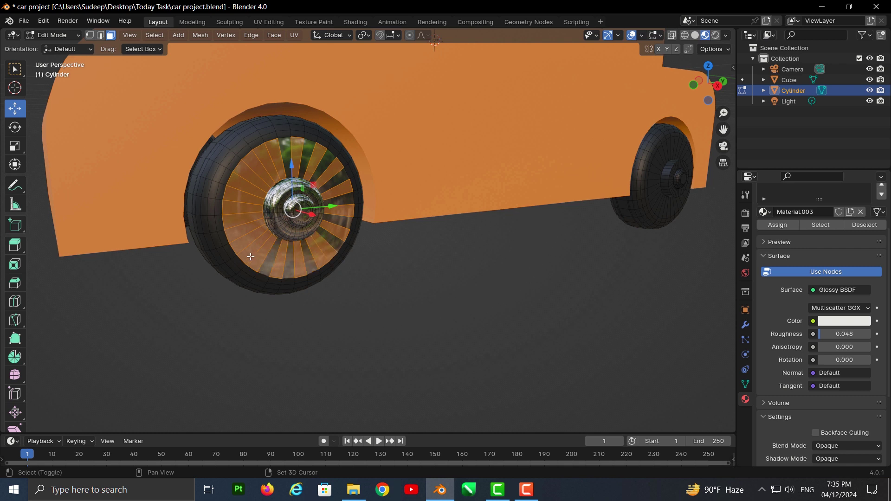
shift+click(236, 248)
shift+click(231, 224)
shift+click(229, 211)
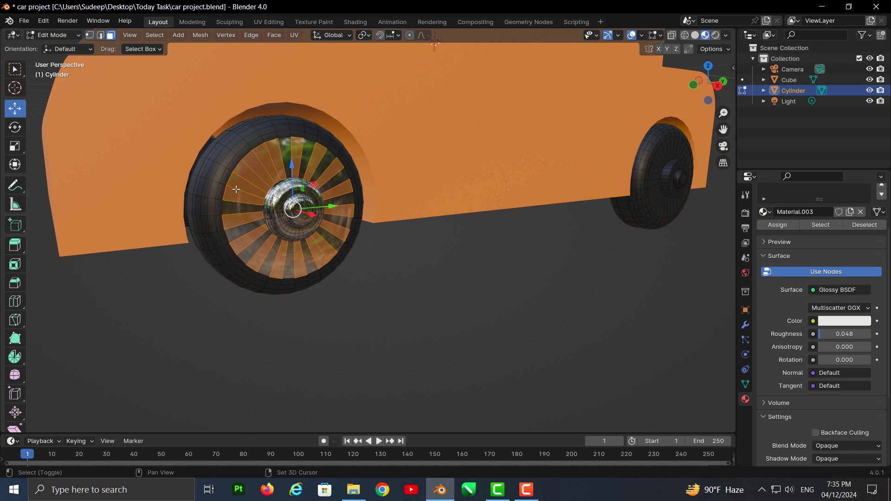
shift+click(238, 183)
shift+click(252, 167)
shift+click(273, 164)
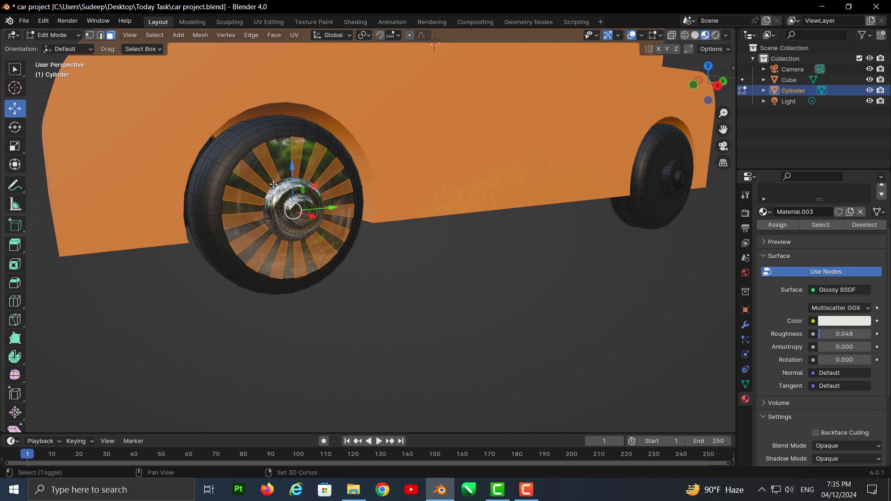
shift+click(280, 160)
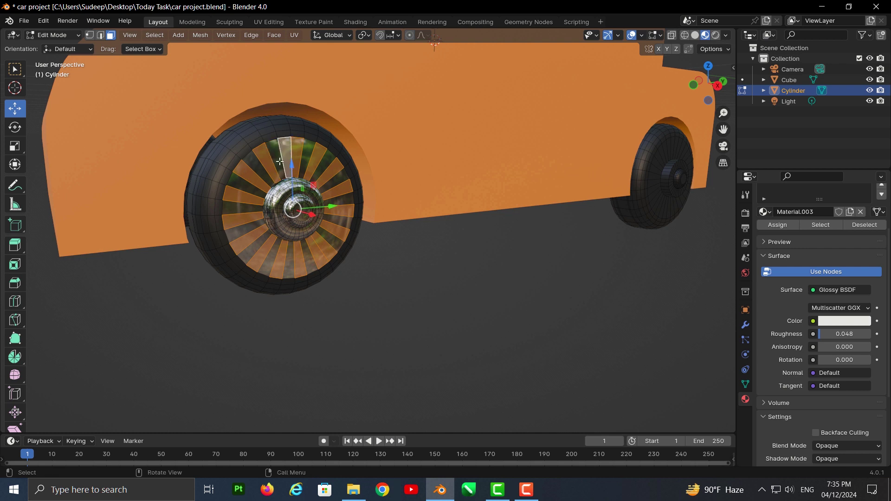
click(380, 284)
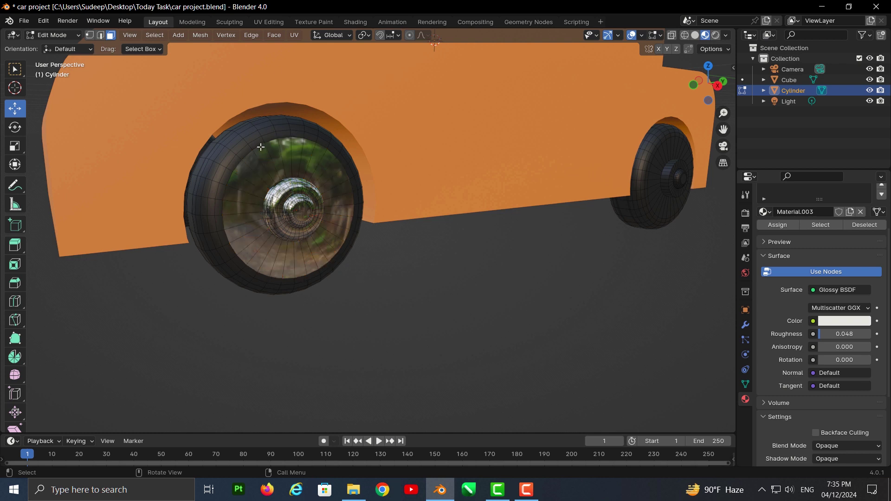
Select every other inner-ring face around the hub and delete them to open spoke gaps.
click(277, 157)
shift+click(297, 158)
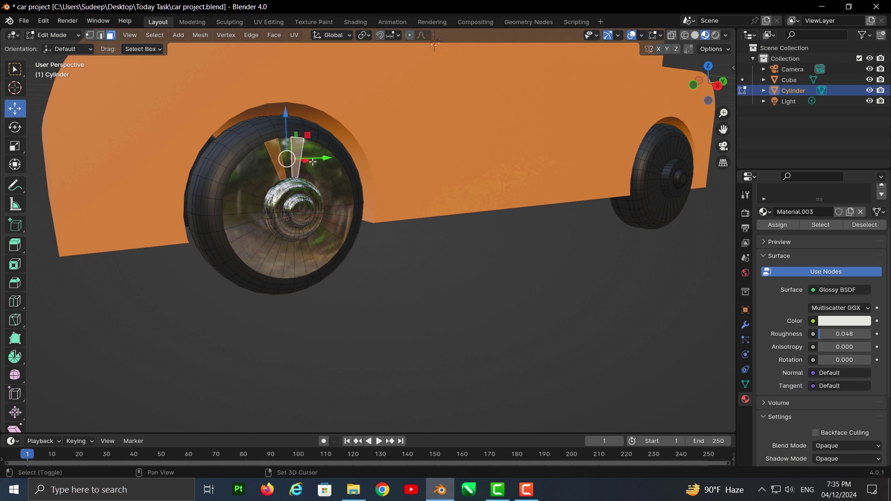
shift+click(333, 183)
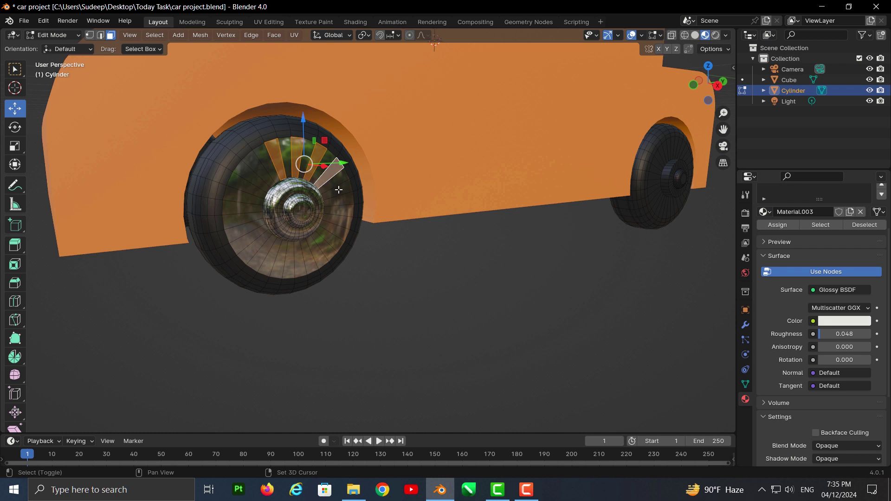
shift+click(339, 189)
shift+click(337, 212)
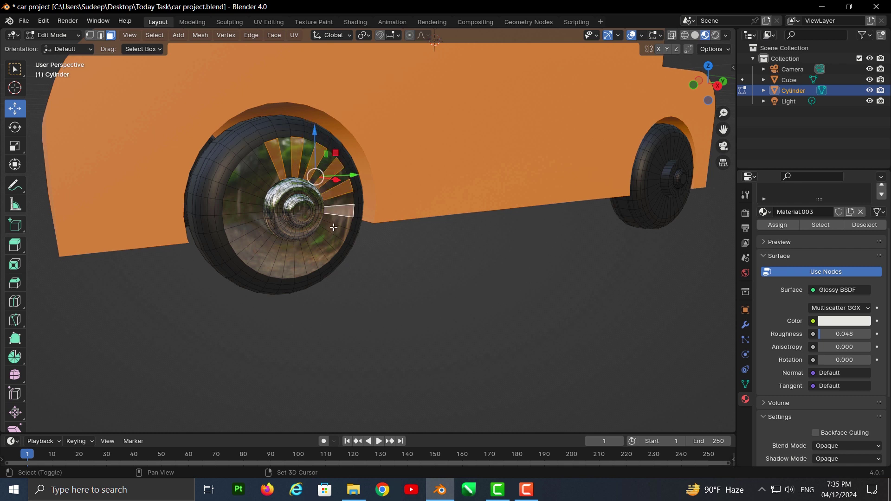
shift+click(333, 227)
shift+click(320, 246)
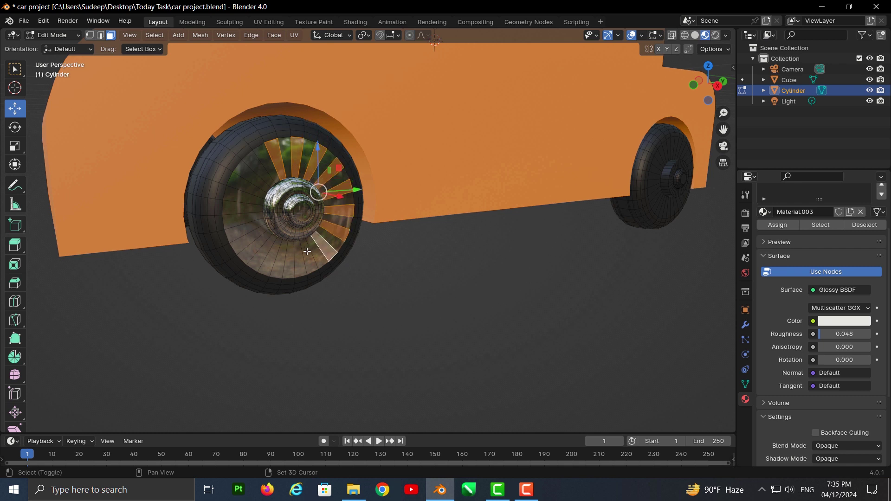
shift+click(298, 255)
shift+click(291, 257)
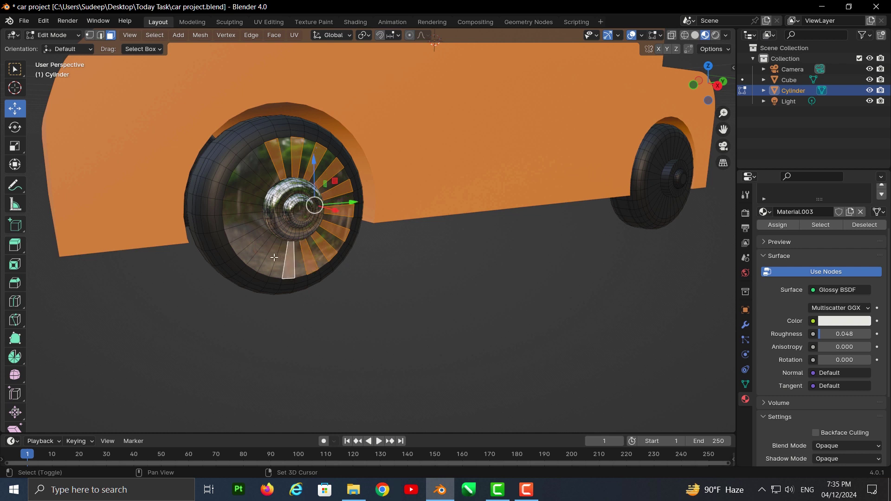
shift+click(261, 248)
shift+click(258, 243)
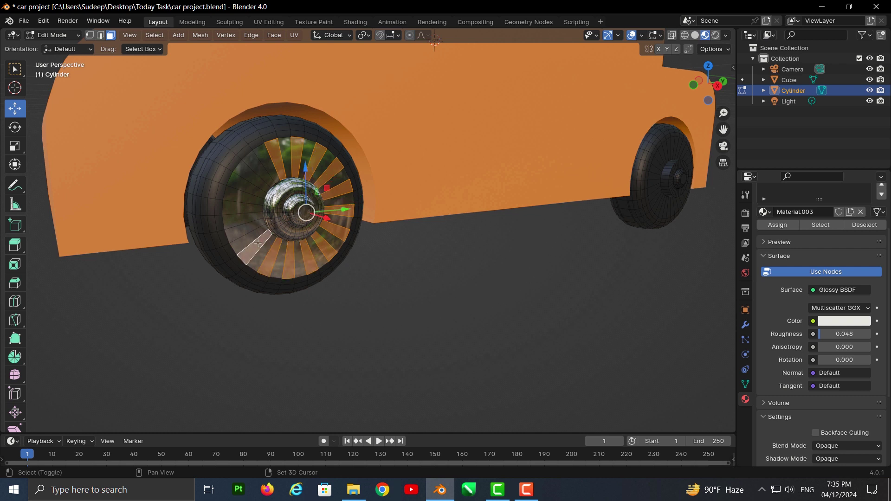
shift+click(242, 224)
shift+click(239, 204)
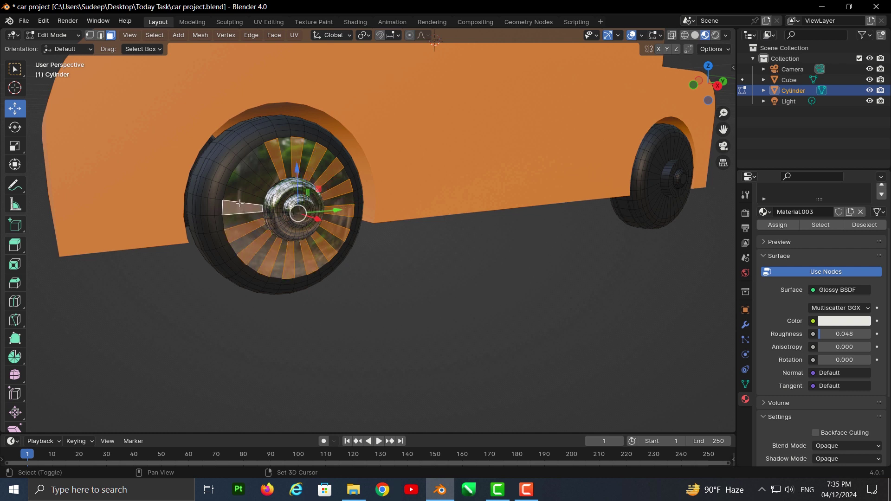
shift+click(245, 177)
shift+click(256, 167)
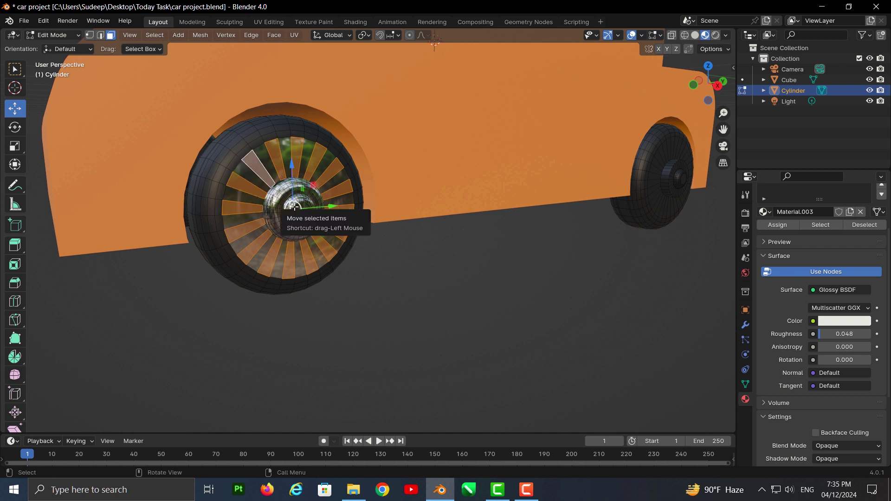
key(x)
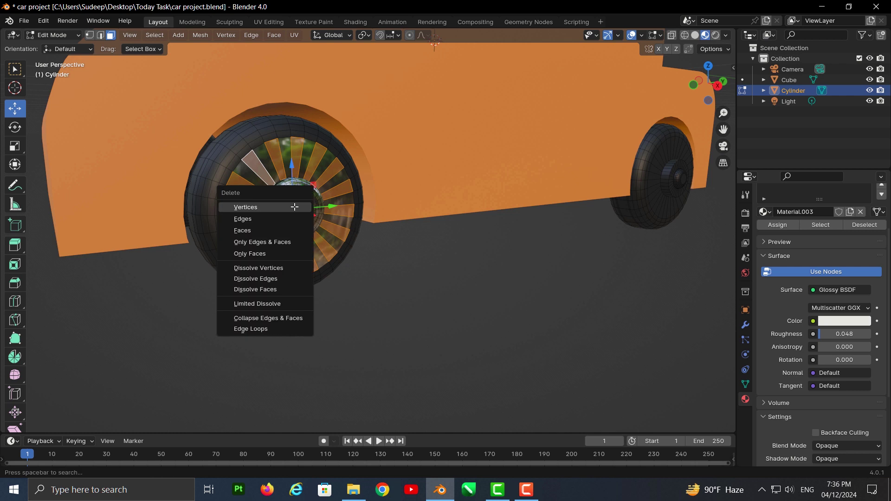
click(290, 231)
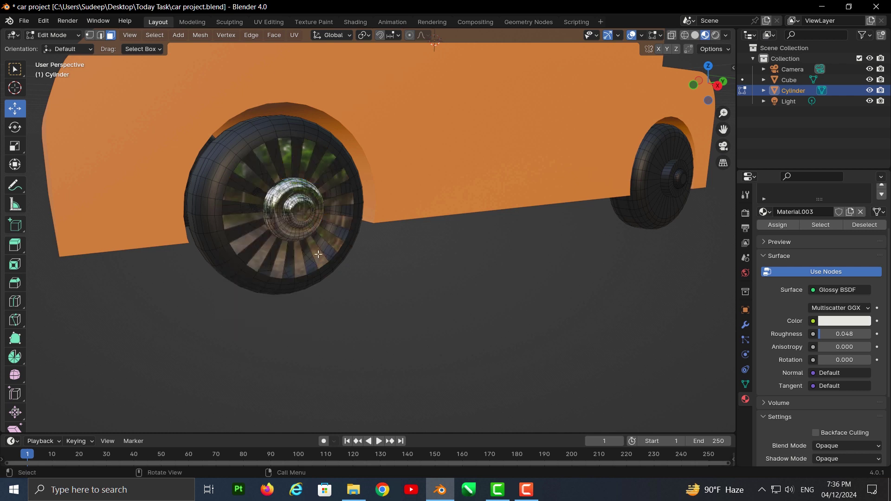
scroll(318, 254, down, 4)
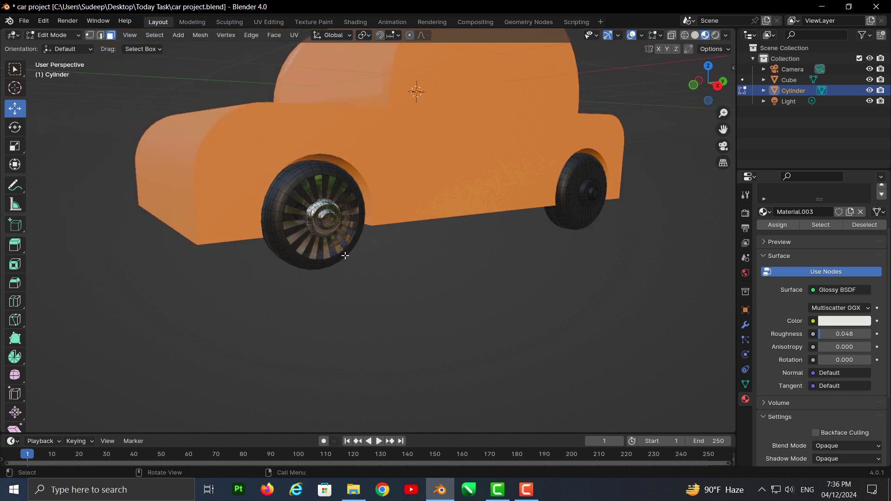
click(76, 36)
click(385, 249)
mouse_move(385, 250)
middle_down()
mouse_move(416, 257)
mouse_move(306, 251)
mouse_move(295, 219)
mouse_move(302, 211)
mouse_move(403, 251)
mouse_move(447, 258)
mouse_move(458, 227)
mouse_move(445, 219)
mouse_move(407, 260)
mouse_move(381, 256)
middle_up()
key(a)
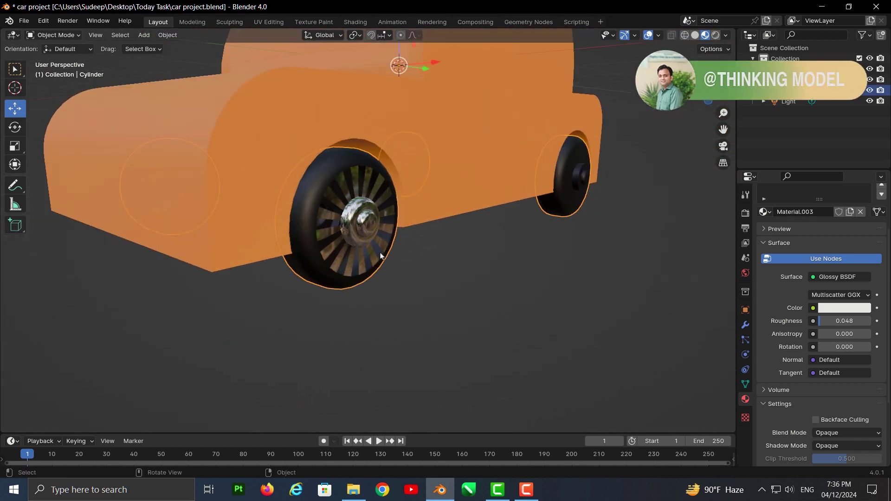
scroll(381, 255, up, 3)
key(alt+a)
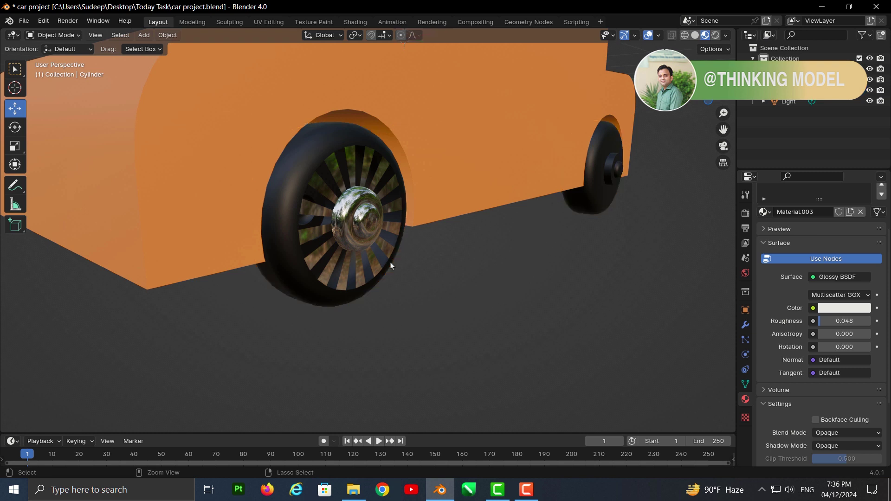
click(391, 266)
key(Tab)
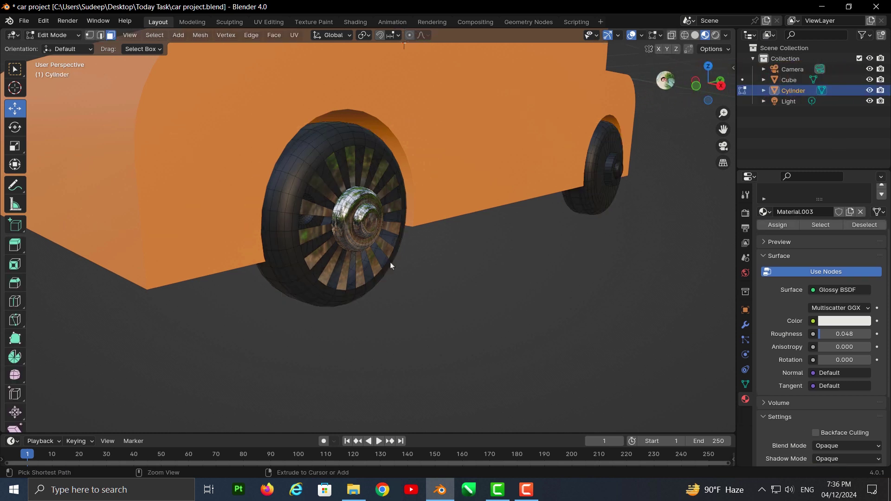
mouse_move(390, 265)
middle_down()
mouse_move(306, 172)
mouse_move(207, 212)
mouse_move(188, 181)
middle_up()
click(283, 162)
scroll(188, 181, up, 3)
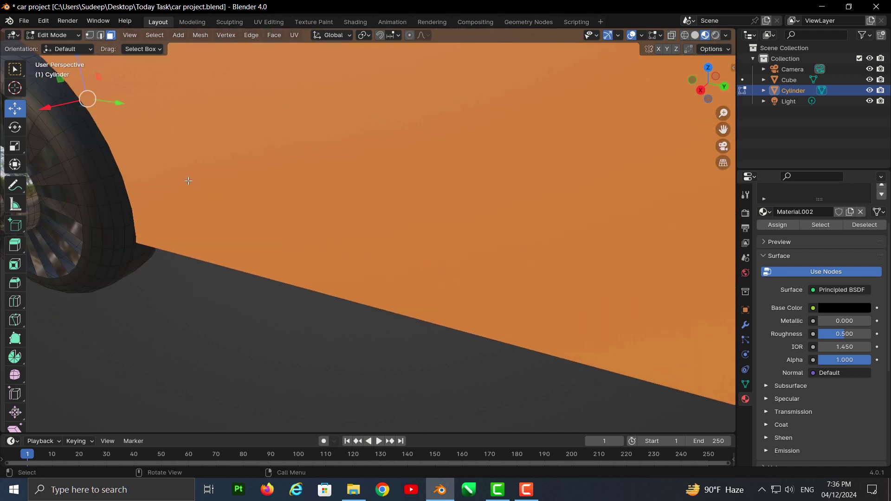
Zoom in on a wheel rim and select one of its spoke faces.
middle_drag(117, 216, 271, 213)
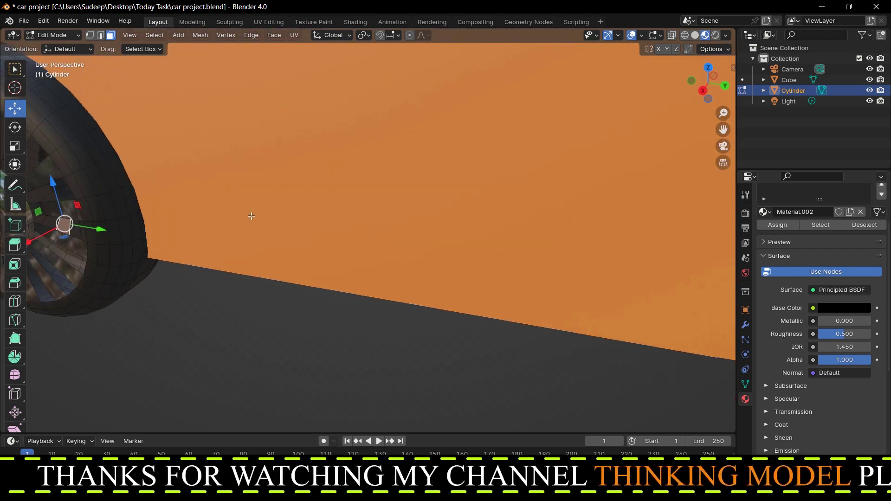
scroll(271, 213, up, 3)
scroll(271, 213, down, 1)
scroll(278, 213, down, 2)
scroll(293, 213, down, 2)
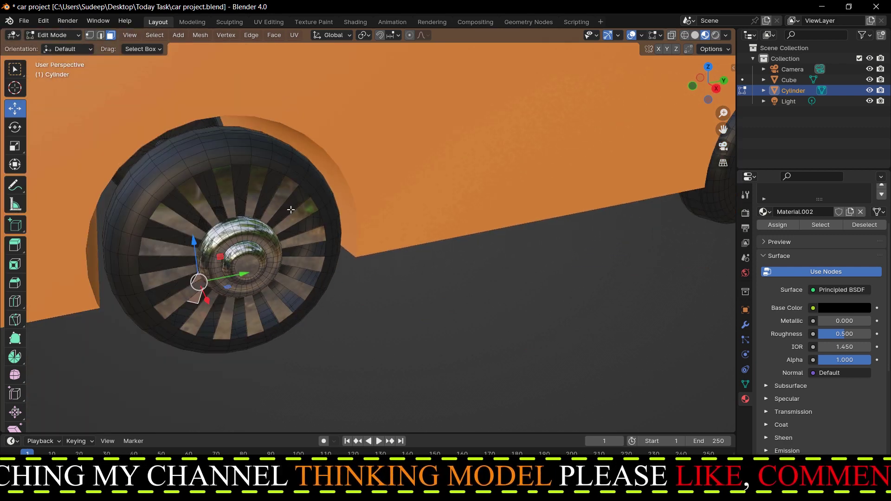
click(293, 213)
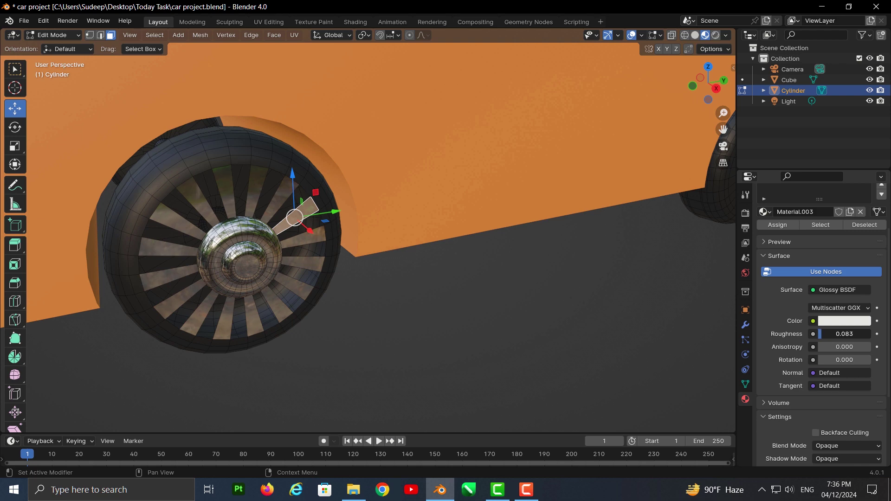
Raise the rim's Glossy BSDF roughness from 0.083 to 0.291, then return to object mode.
drag(839, 334, 858, 334)
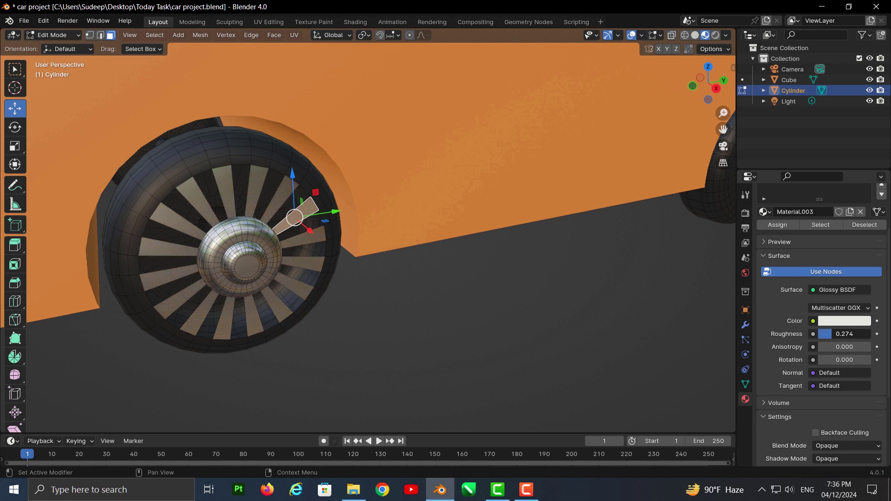
drag(856, 333, 863, 333)
scroll(386, 304, down, 4)
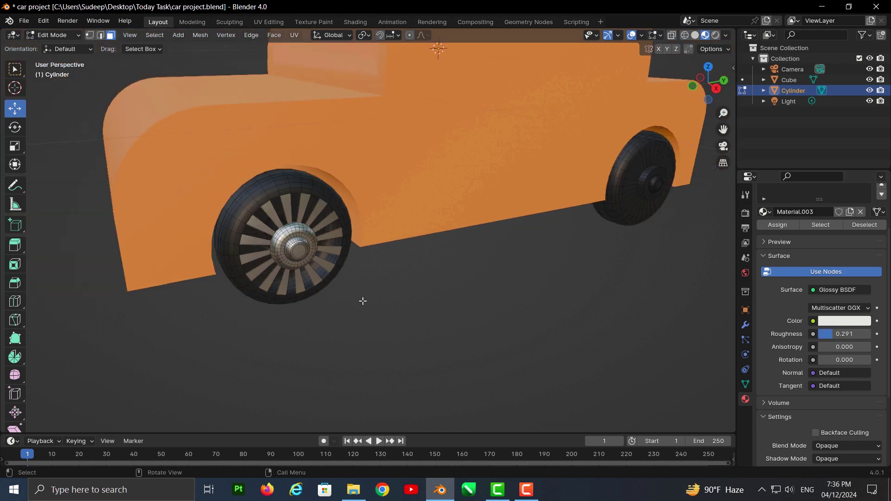
mouse_move(360, 300)
middle_down()
mouse_move(398, 302)
mouse_move(283, 112)
middle_up()
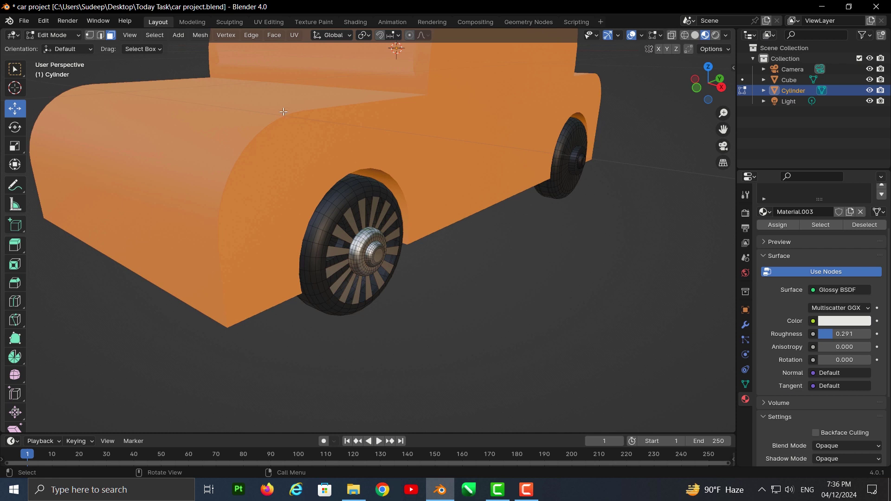
click(62, 38)
scroll(448, 292, down, 3)
Delete the wheels object, undo to restore it, and put it into Edit Mode.
scroll(448, 293, down, 2)
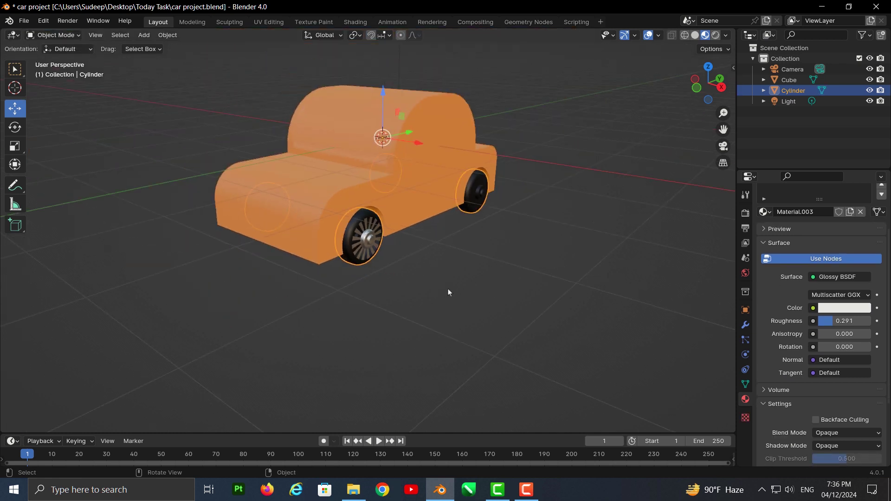
mouse_move(449, 292)
middle_down()
mouse_move(383, 276)
mouse_move(435, 267)
mouse_move(373, 266)
mouse_move(491, 237)
middle_up()
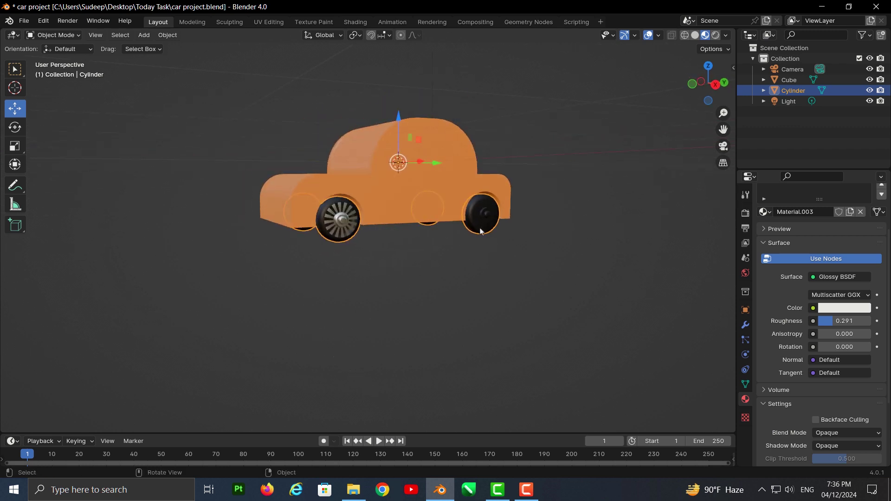
key(Delete)
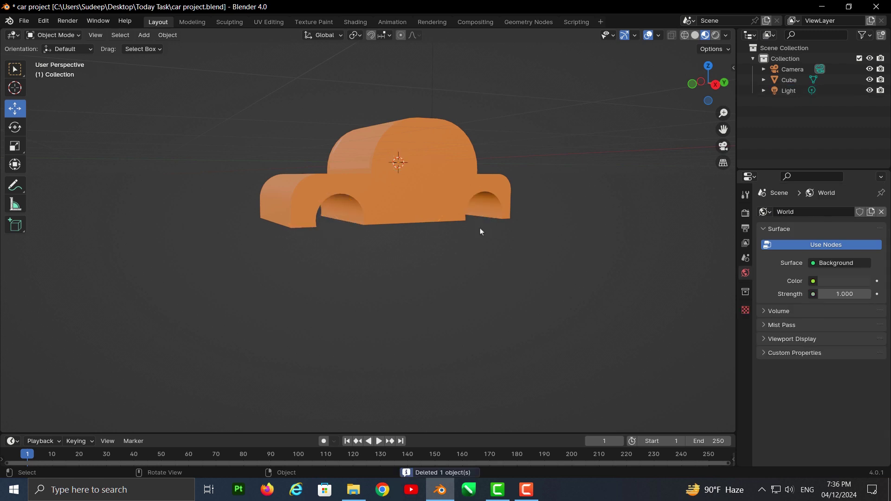
key(ctrl+z)
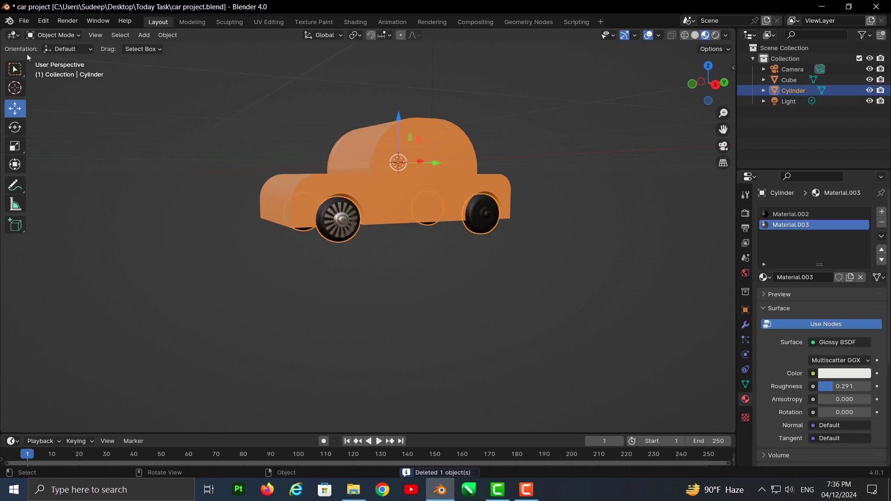
click(53, 35)
click(50, 59)
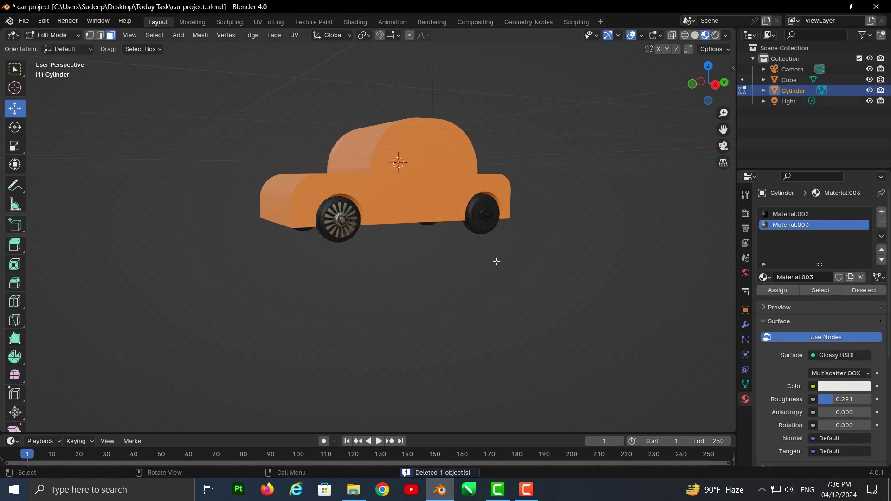
Select the right-hand wheel as a linked piece and delete its faces.
click(480, 228)
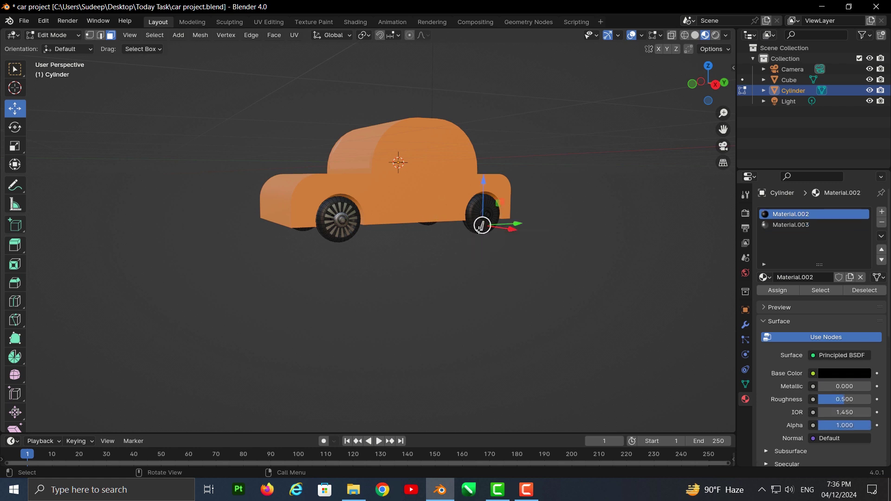
key(l)
key(l)
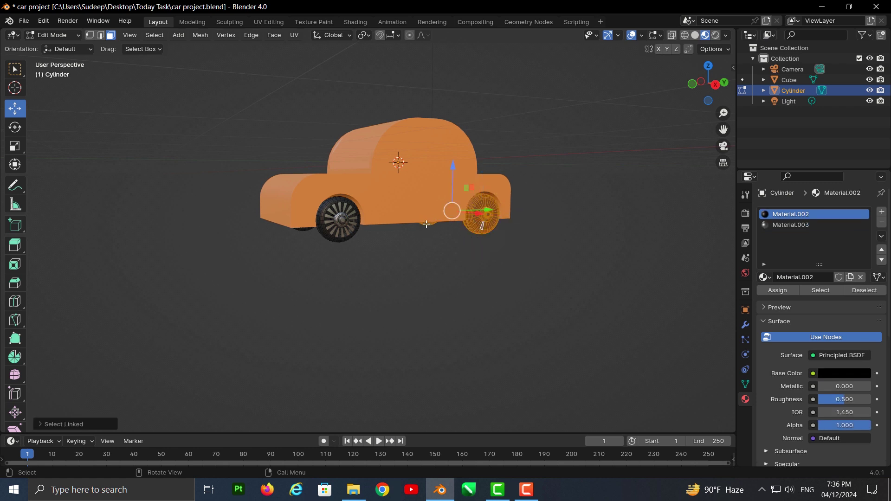
key(x)
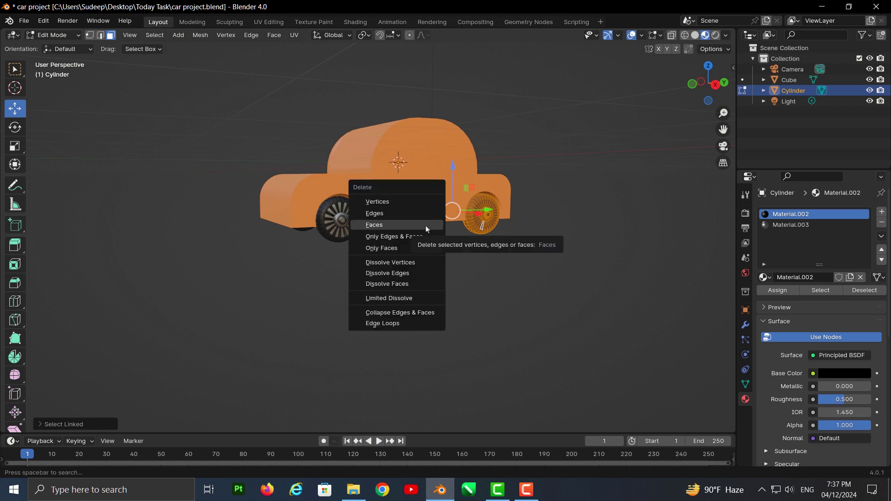
click(426, 226)
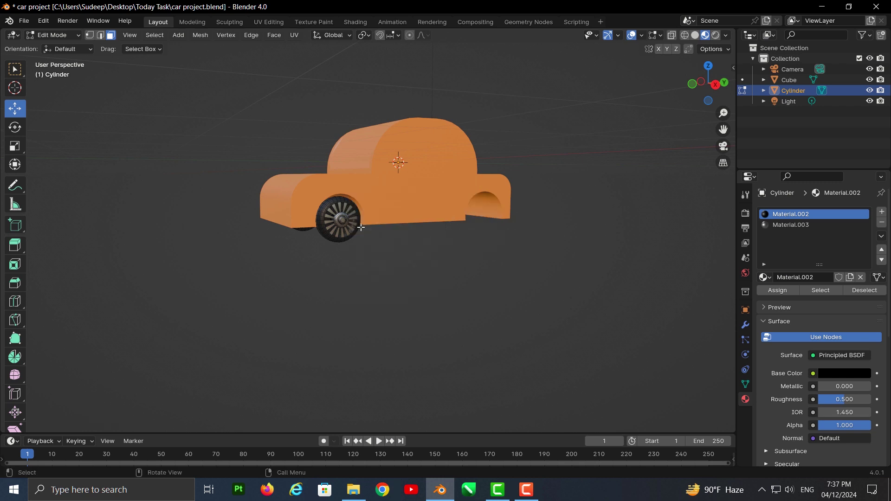
From underneath, select the far-side wheel as a linked piece and delete its faces.
key(l)
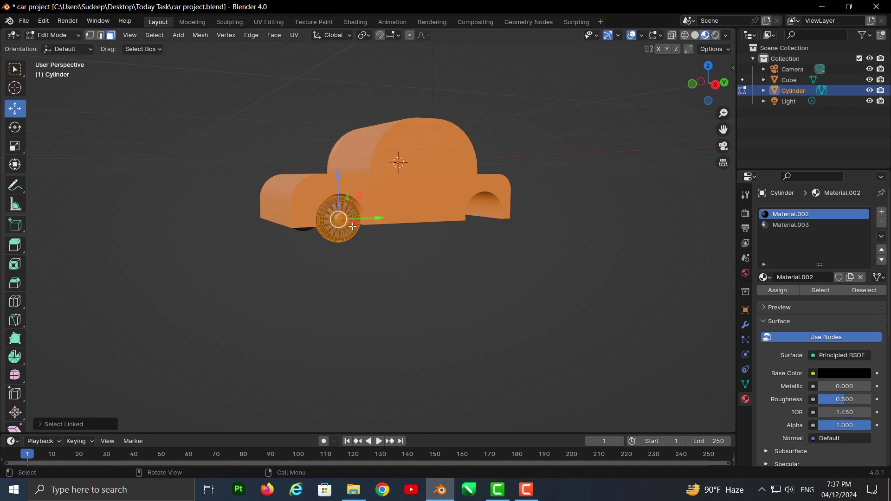
mouse_move(353, 226)
middle_down()
mouse_move(459, 213)
mouse_move(475, 190)
mouse_move(506, 186)
mouse_move(334, 197)
middle_up()
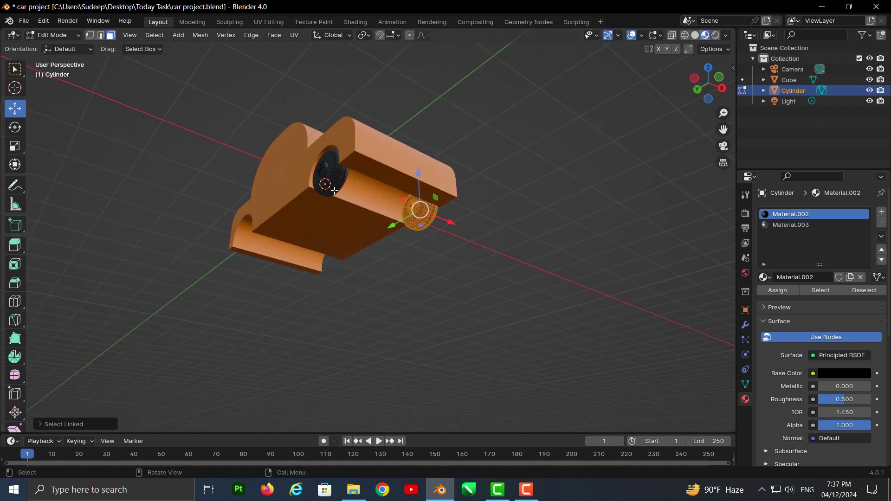
click(334, 190)
key(l)
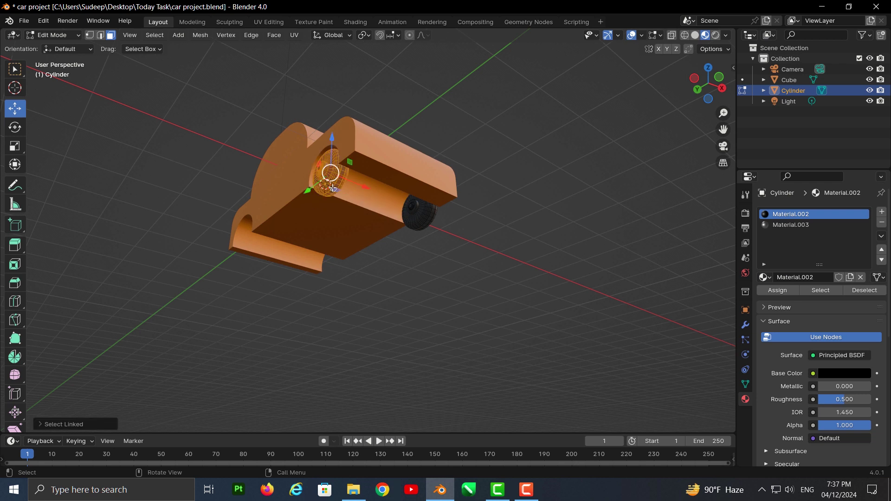
key(x)
click(337, 188)
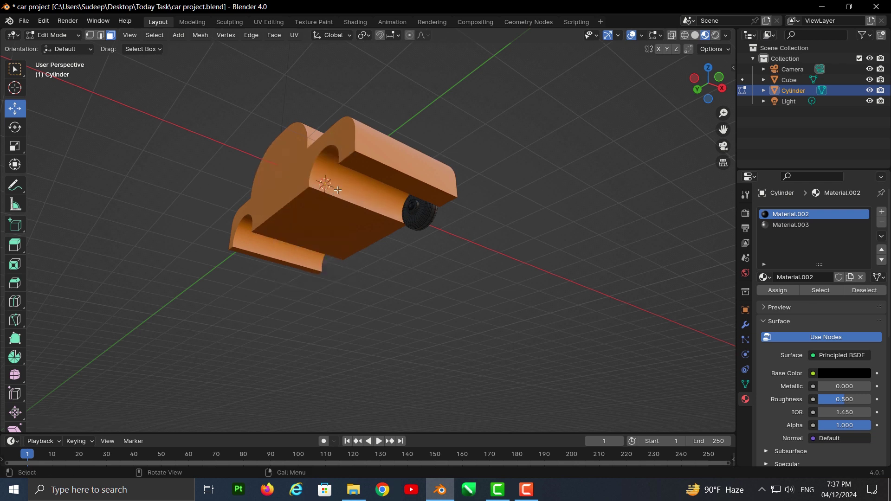
Select the last remaining wheel as a linked piece.
click(426, 217)
key(l)
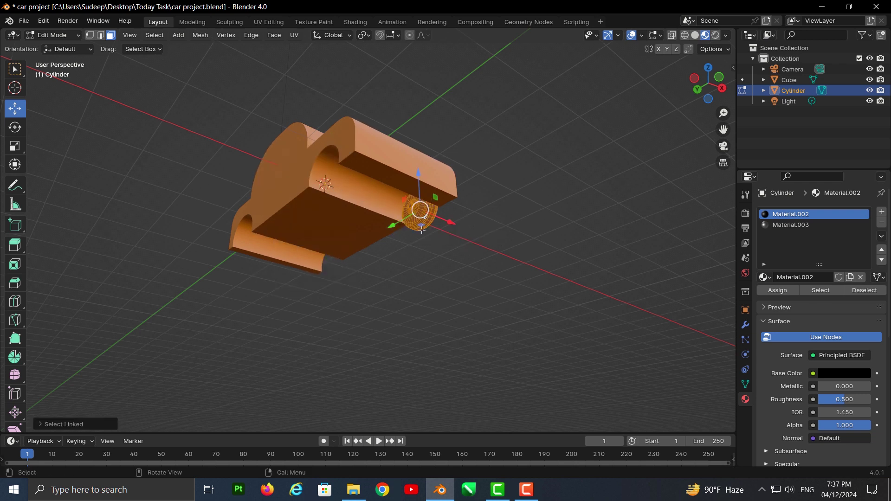
middle_drag(425, 215, 409, 251)
Duplicate the wheel, move the copy to the car's other side, and rotate it -180° about Z.
key(shift+d)
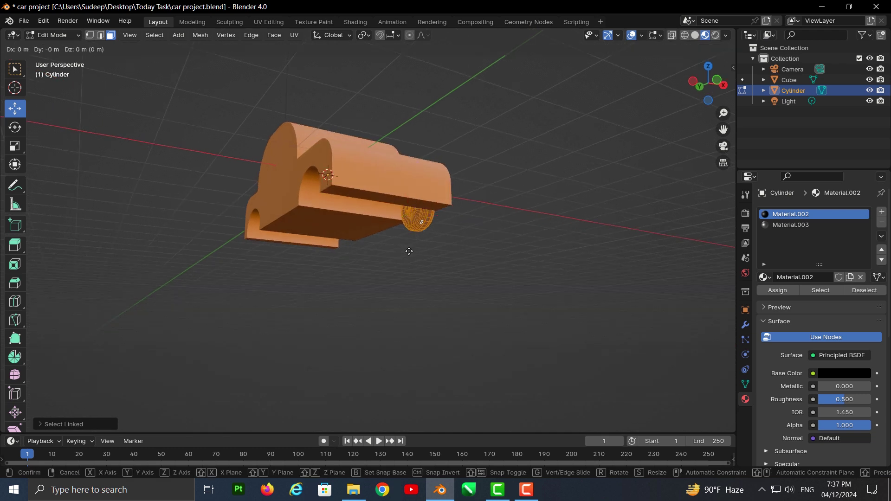
right_click(425, 223)
drag(456, 216, 343, 228)
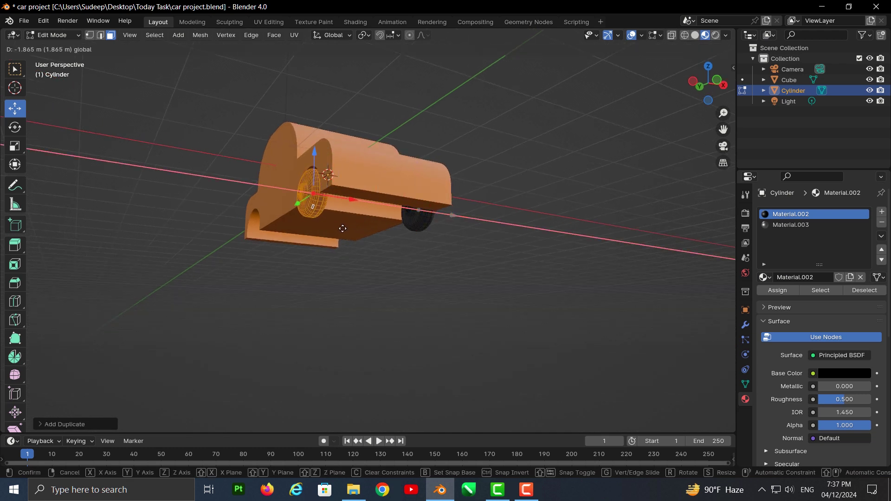
text(r)
text(x)
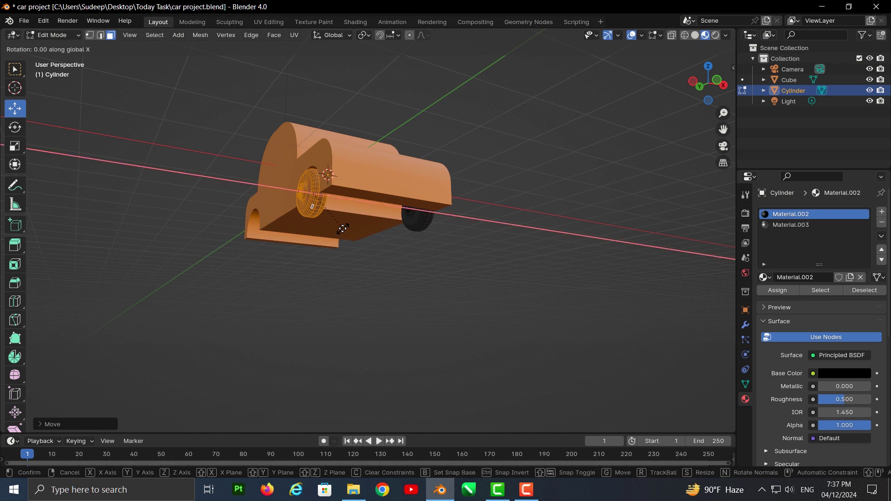
text(-90z)
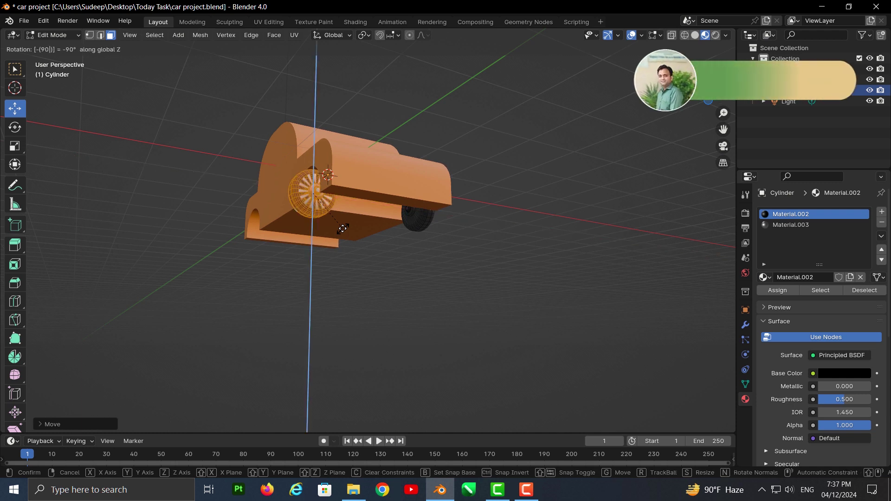
text(y)
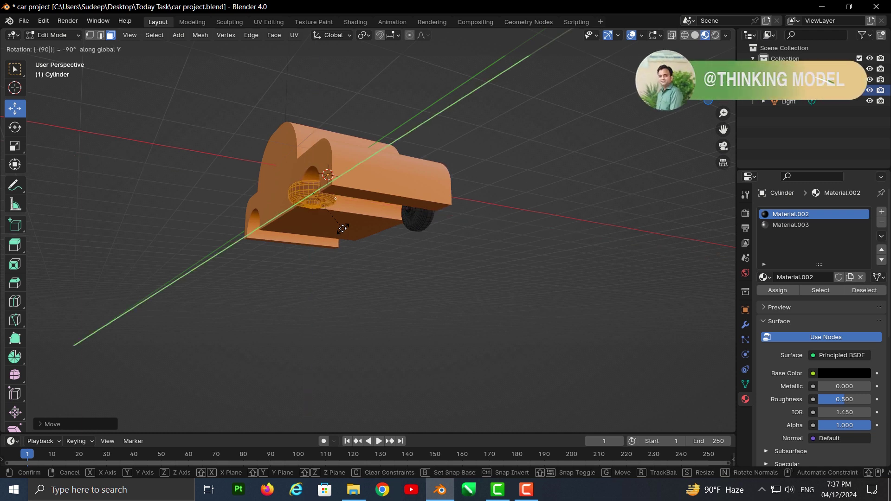
key(Return)
text(r)
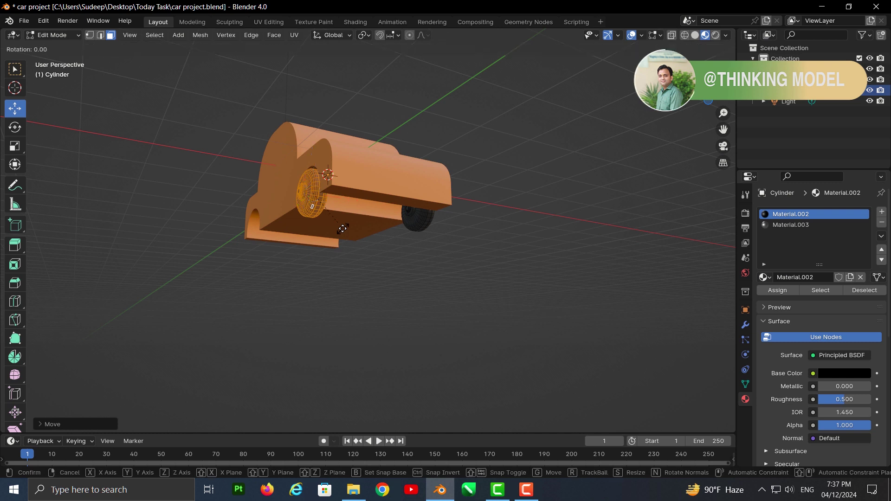
text(y-90)
key(Escape)
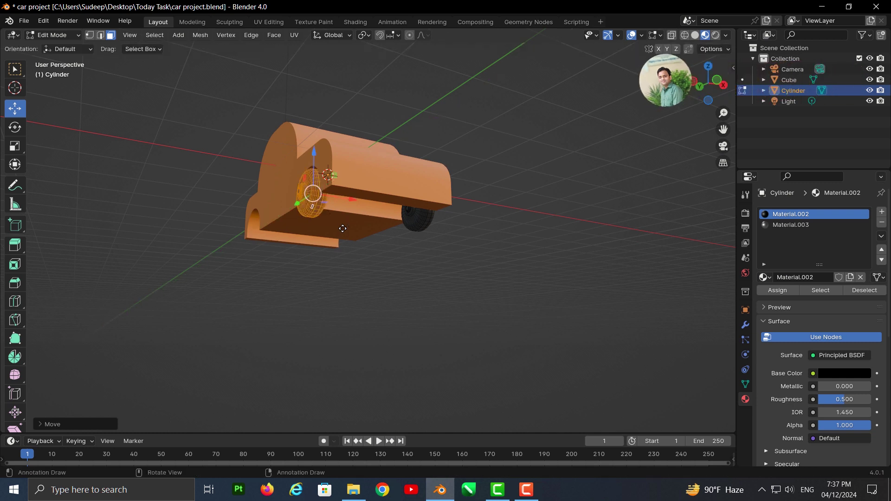
text(rz)
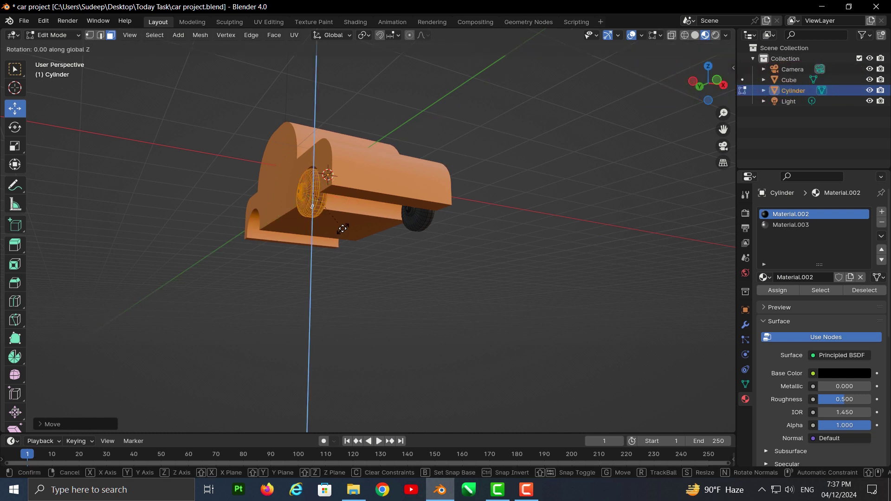
text(-90)
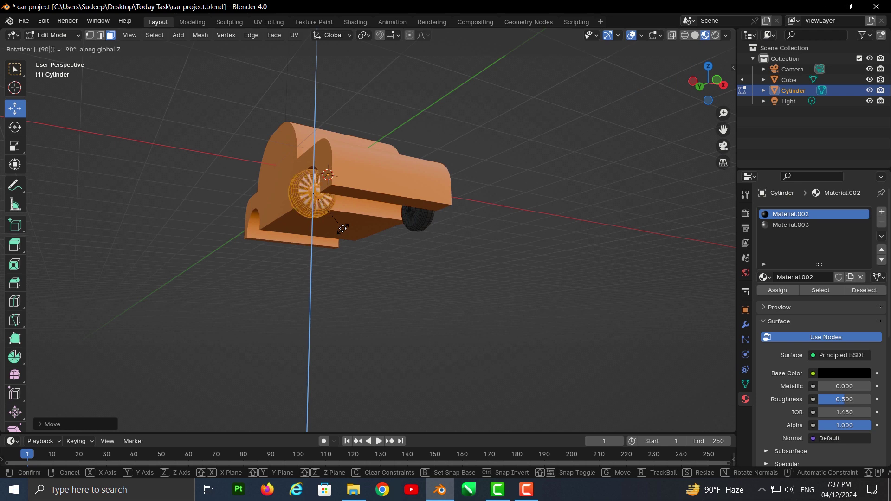
text(180)
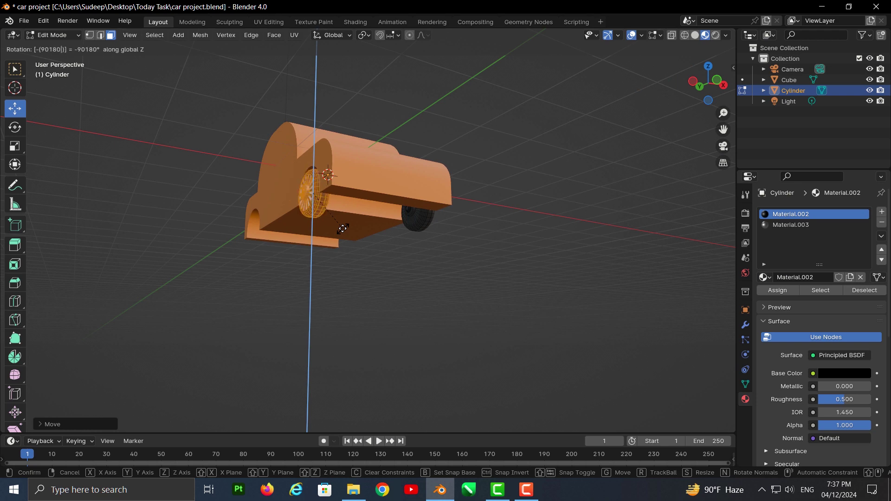
key(Return)
mouse_move(364, 227)
middle_down()
mouse_move(422, 265)
mouse_move(350, 246)
middle_up()
Duplicate both wheels and slide the copy along Y into the empty rear arch, centred in side view.
key(l)
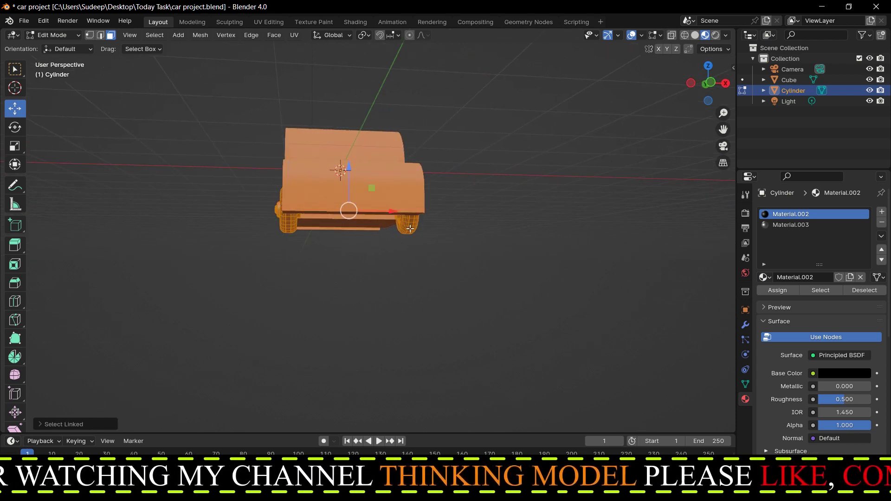
mouse_move(410, 228)
middle_down()
mouse_move(305, 255)
mouse_move(318, 242)
middle_up()
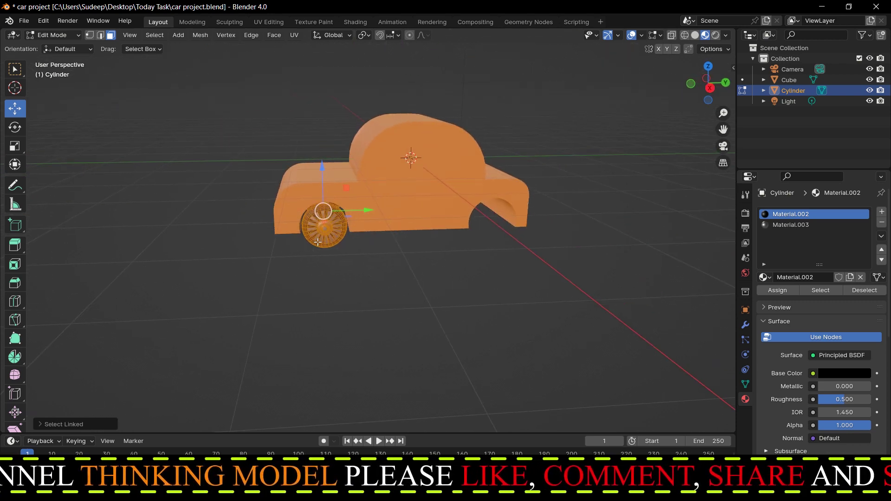
key(shift+d)
key(y)
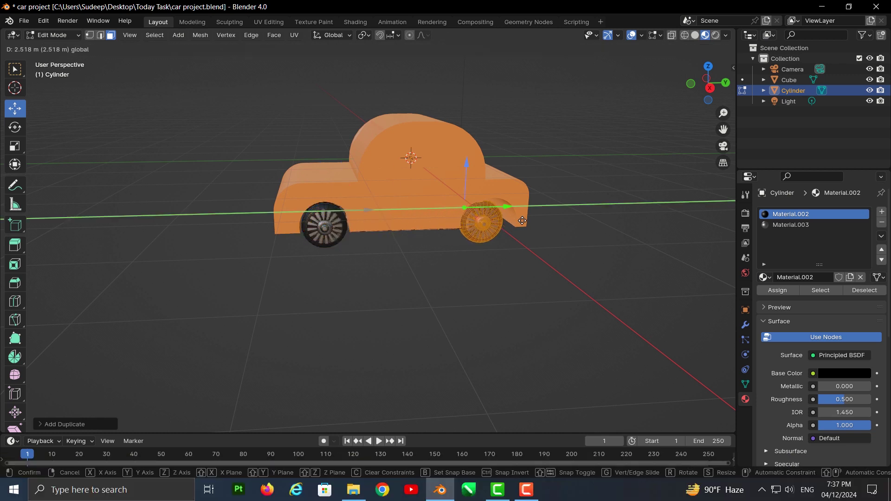
click(518, 225)
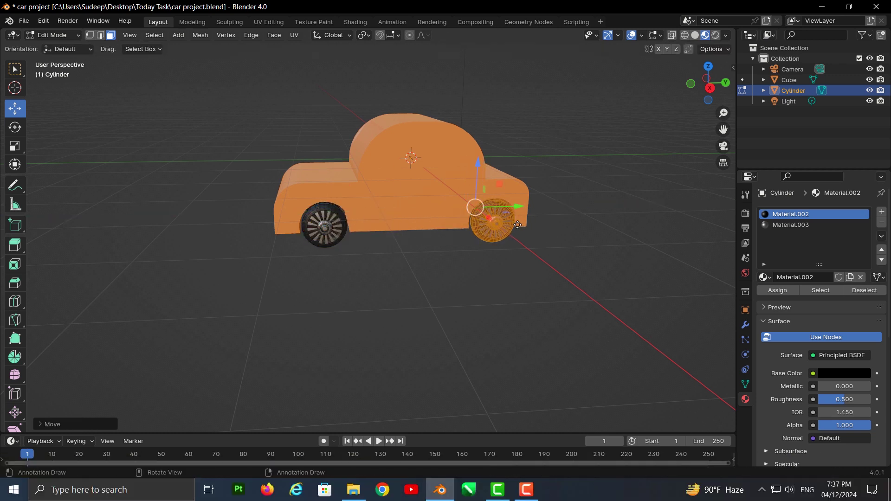
key(KP_3)
key(g)
key(y)
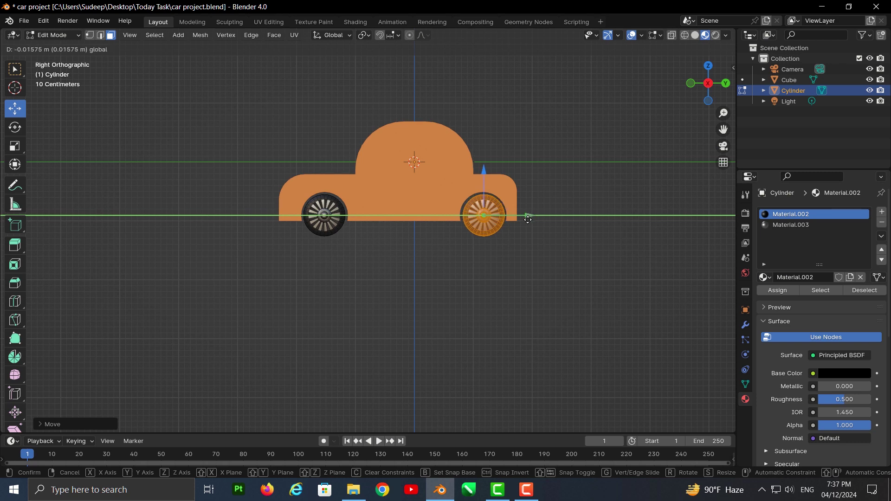
click(528, 219)
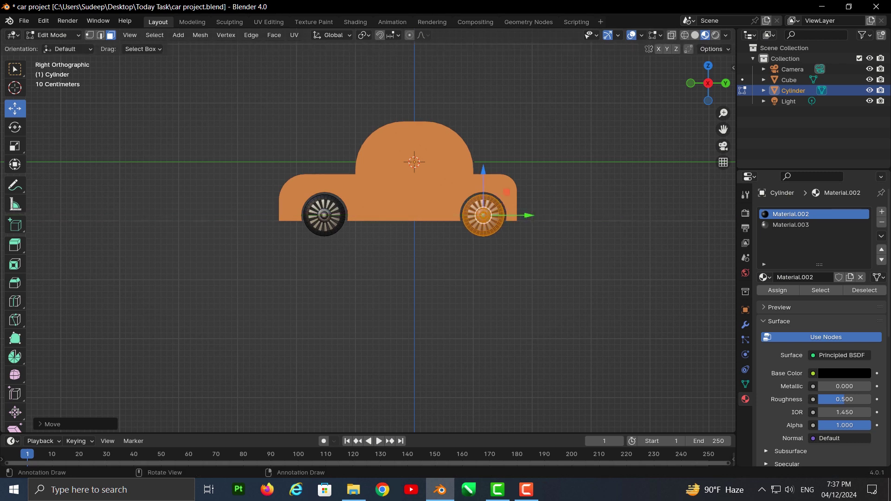
click(65, 35)
Select the wheels and set the tire material's roughness to 0.761.
click(194, 217)
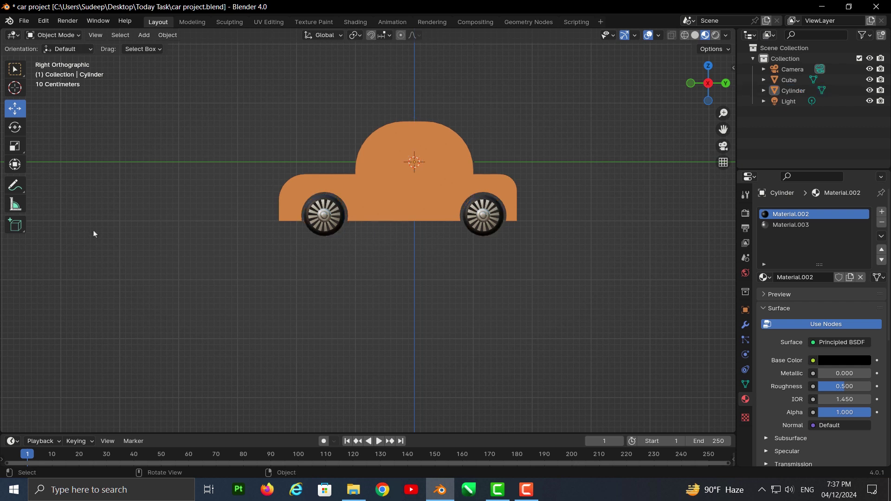
middle_drag(93, 233, 383, 239)
scroll(384, 239, up, 2)
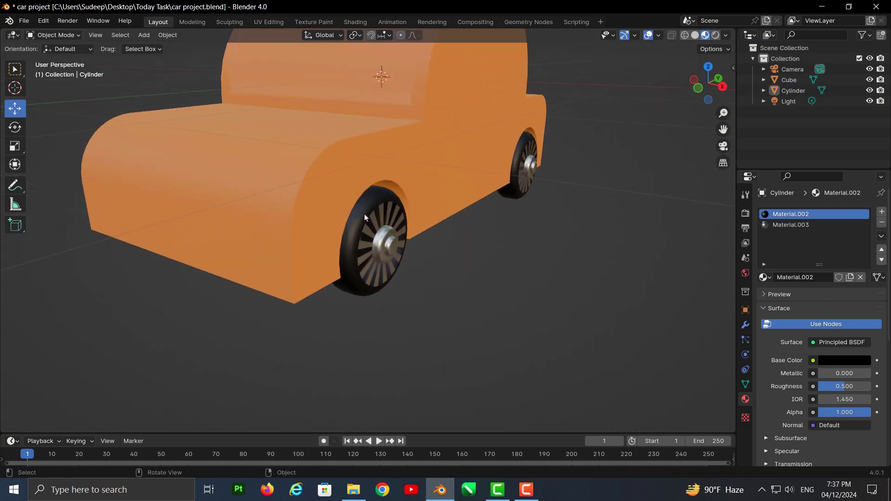
click(383, 240)
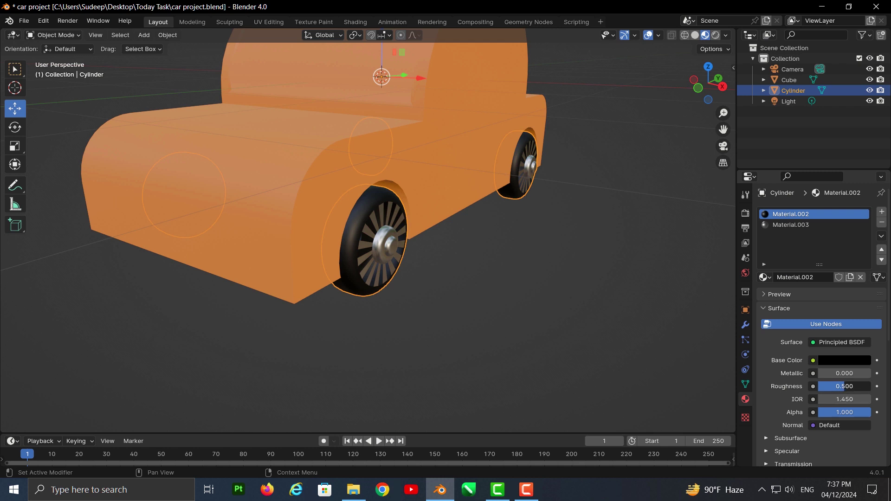
mouse_move(842, 386)
mouse_down()
mouse_move(819, 386)
mouse_move(857, 386)
mouse_up()
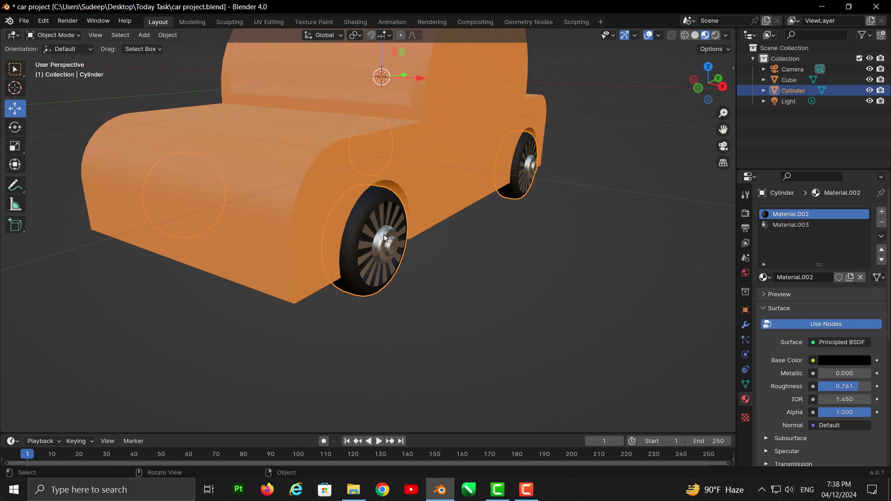
Hide the orange car body and reselect the wheels.
click(428, 190)
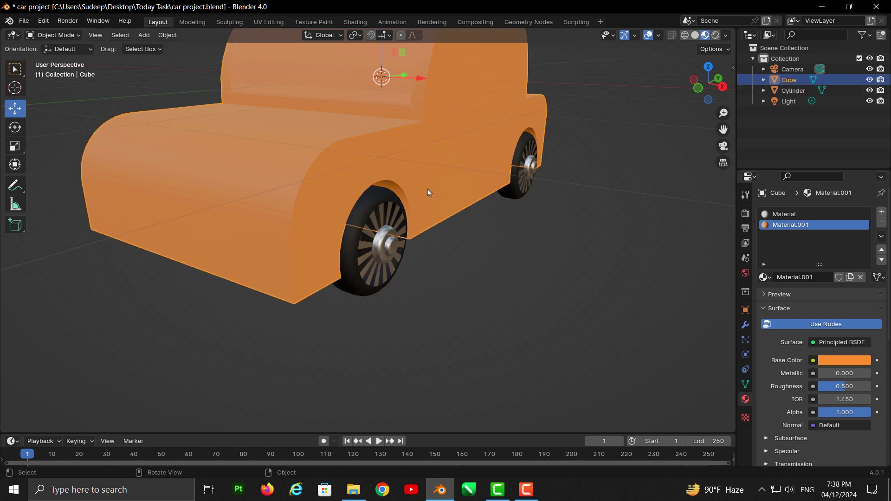
key(h)
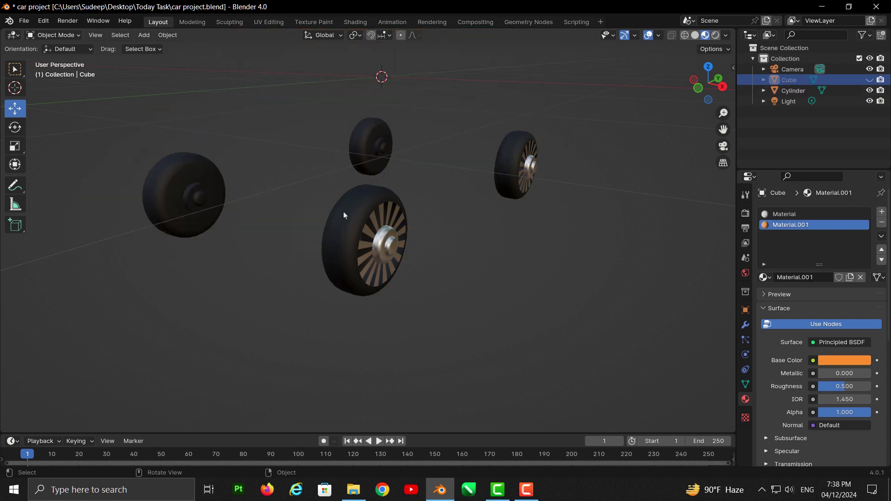
click(344, 215)
click(70, 37)
Put the wheels into Edit Mode and orbit to face the nearest tire's tread.
click(69, 59)
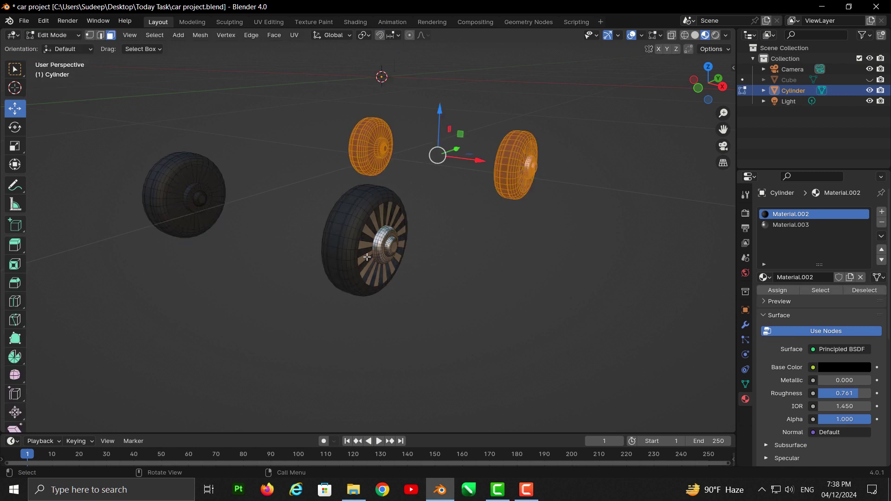
middle_drag(390, 260, 430, 272)
scroll(431, 272, up, 2)
scroll(450, 249, up, 1)
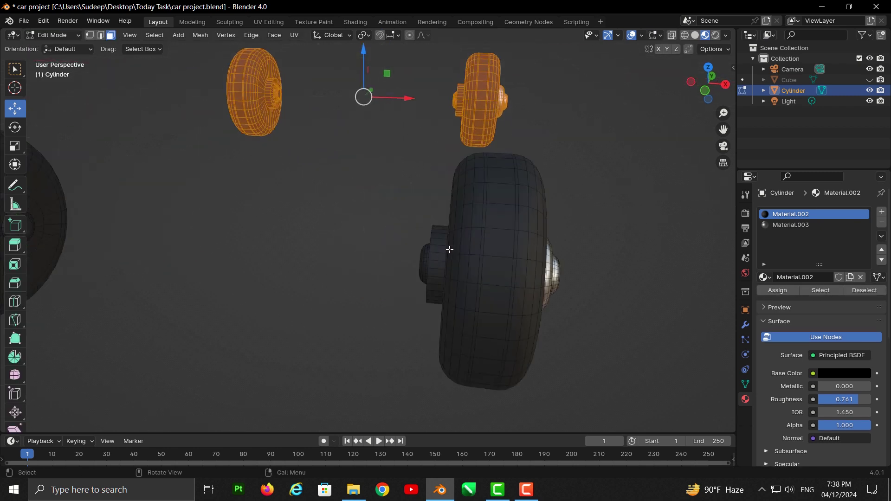
middle_drag(511, 246, 466, 237)
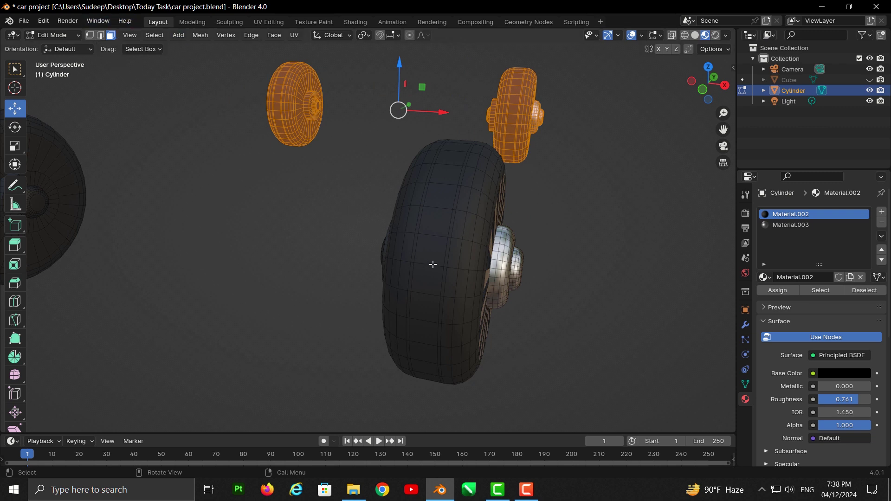
Alt-select vertical face loops around the tire until the whole tread is selected.
click(449, 269)
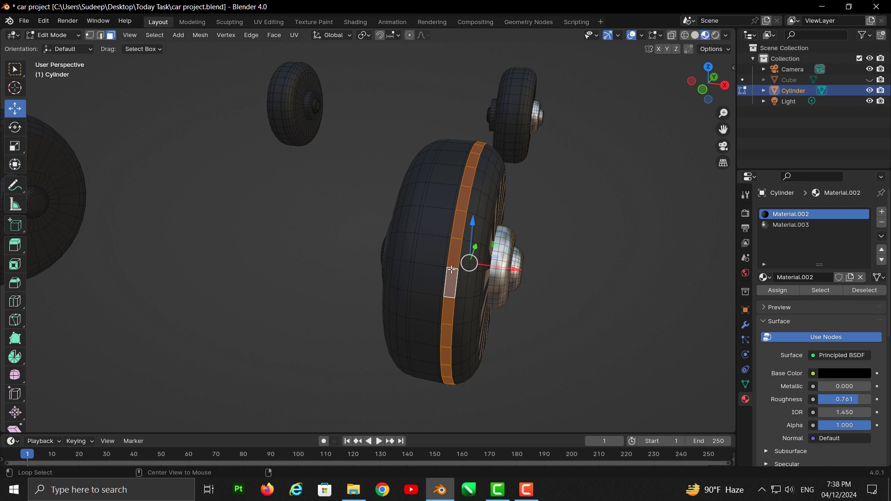
alt+shift+click(465, 269)
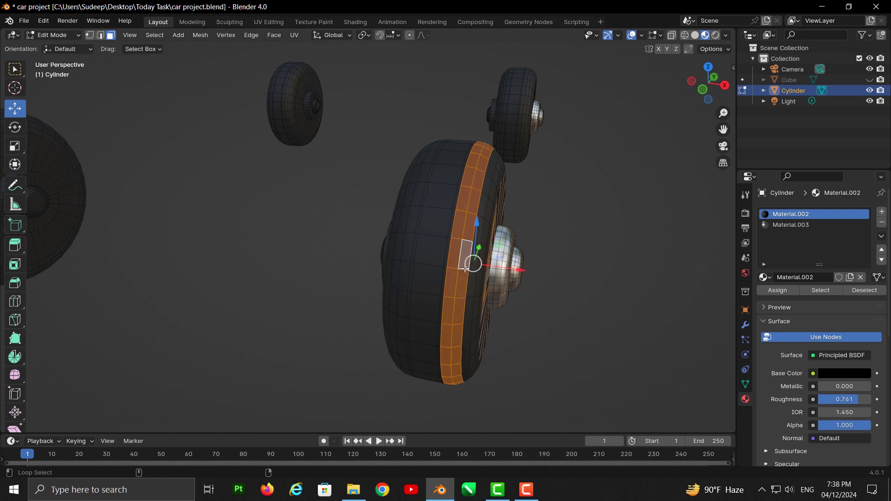
alt+shift+click(404, 262)
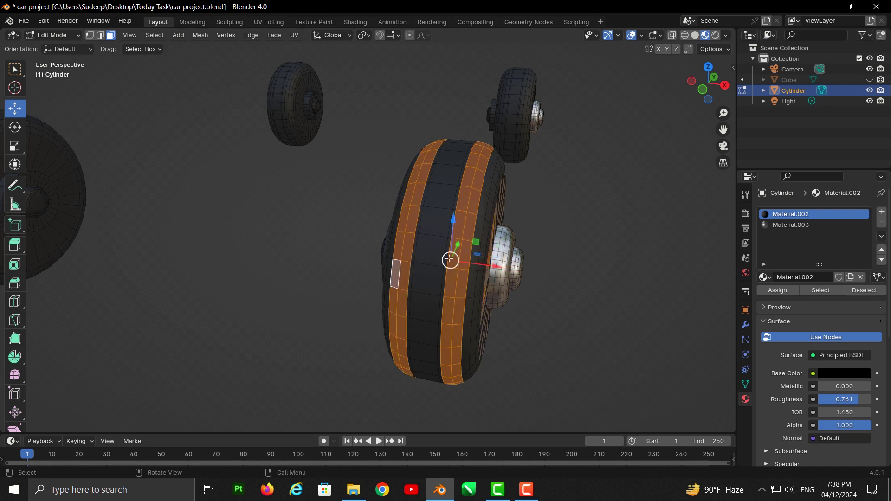
middle_drag(457, 250, 472, 247)
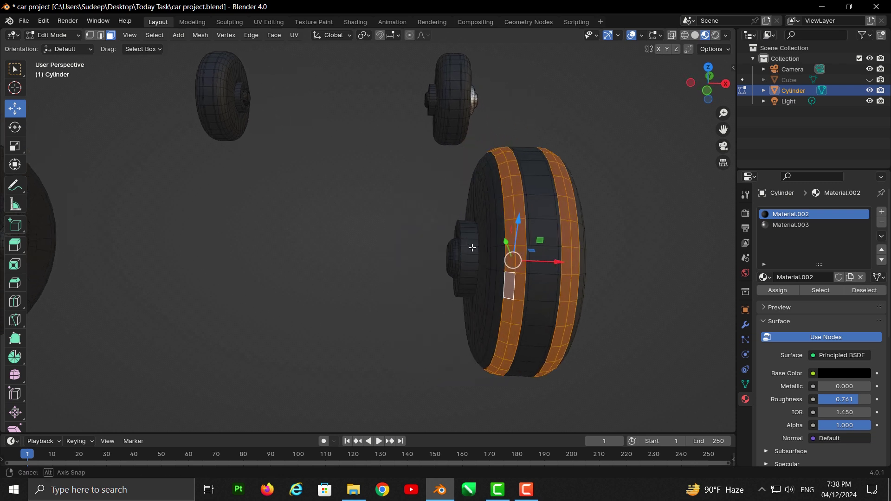
alt+shift+click(541, 251)
middle_drag(552, 283, 536, 290)
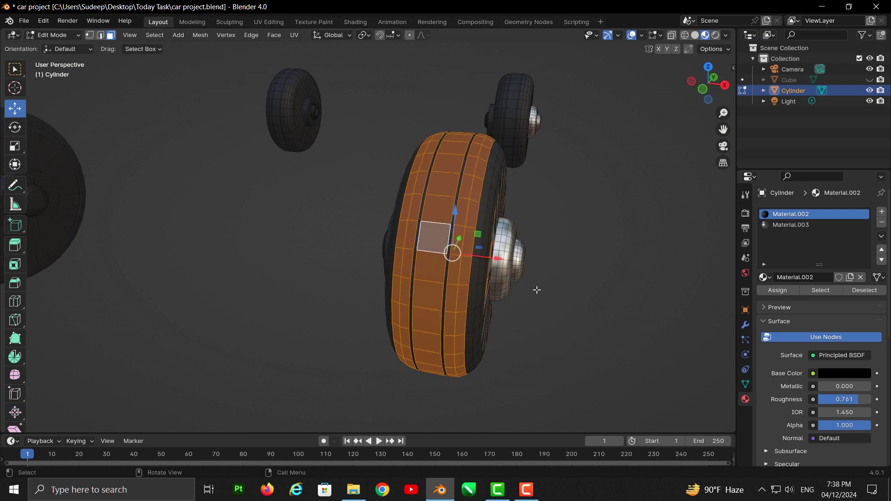
Inset the tread faces, extrude them in place, and shrink them inward with Alt+S.
key(i)
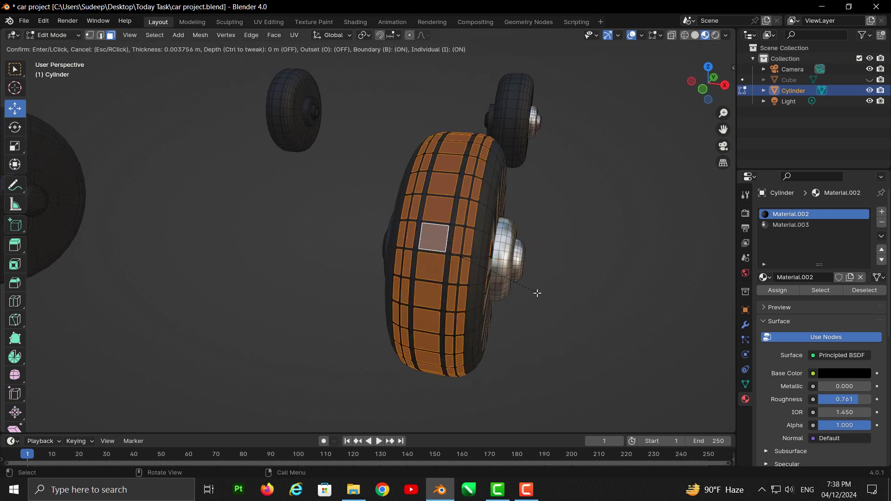
click(537, 294)
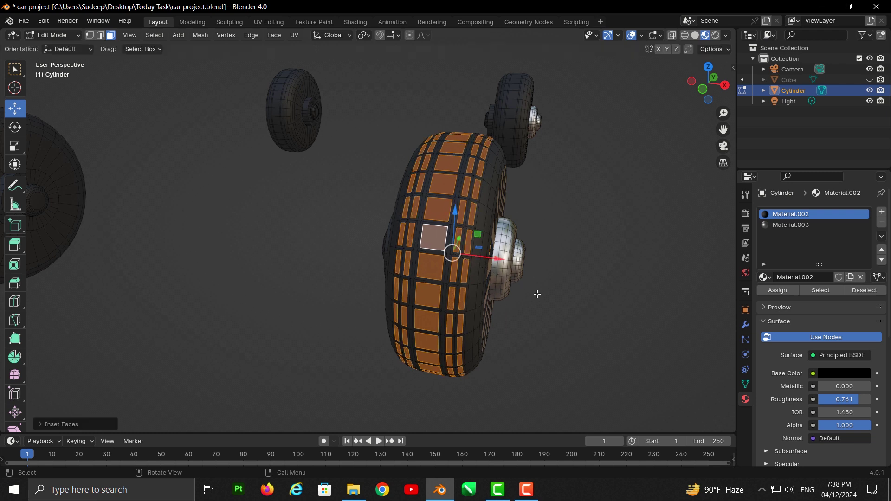
key(e)
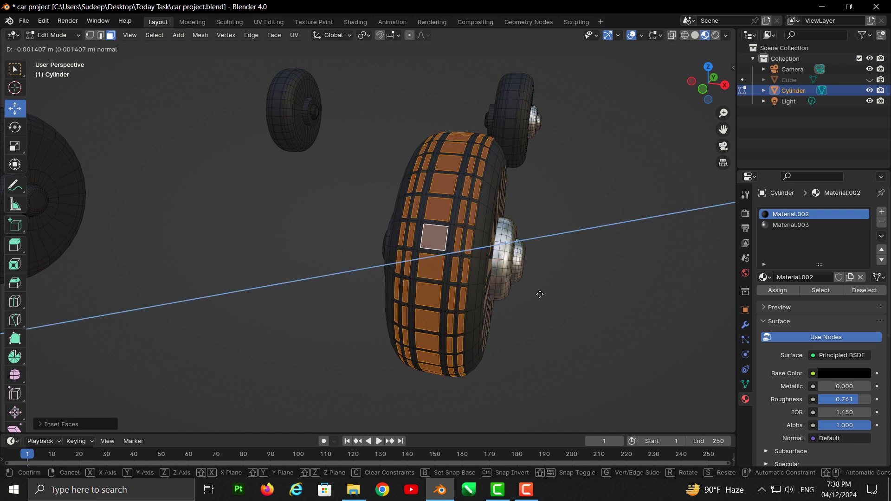
right_click(539, 294)
key(alt+s)
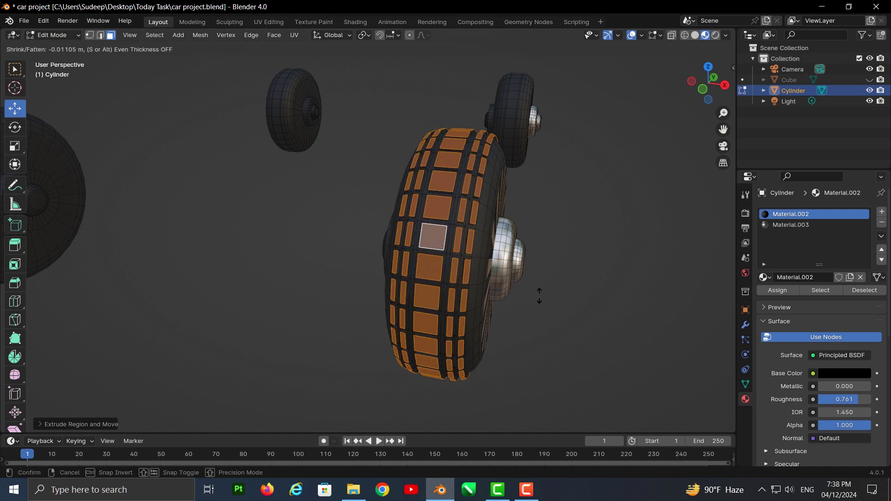
click(539, 296)
mouse_move(564, 299)
middle_down()
mouse_move(532, 295)
mouse_move(541, 300)
middle_up()
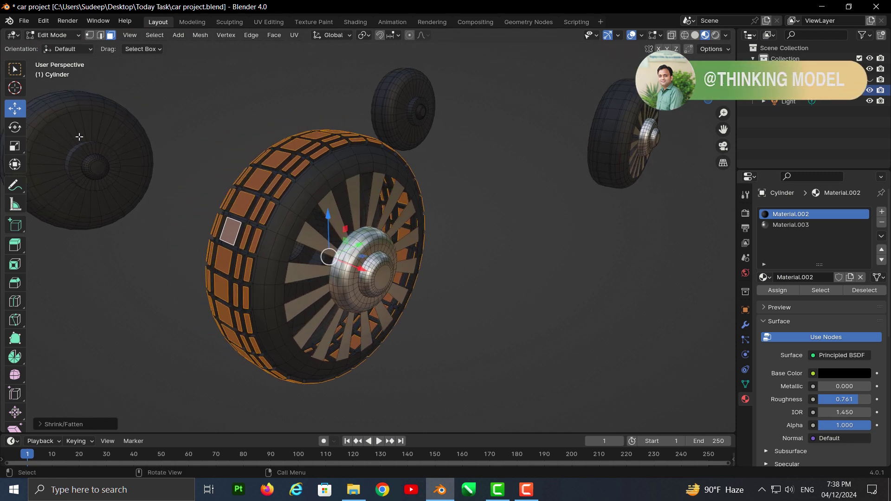
mouse_move(80, 137)
middle_down()
mouse_move(153, 169)
mouse_move(136, 169)
middle_up()
click(135, 170)
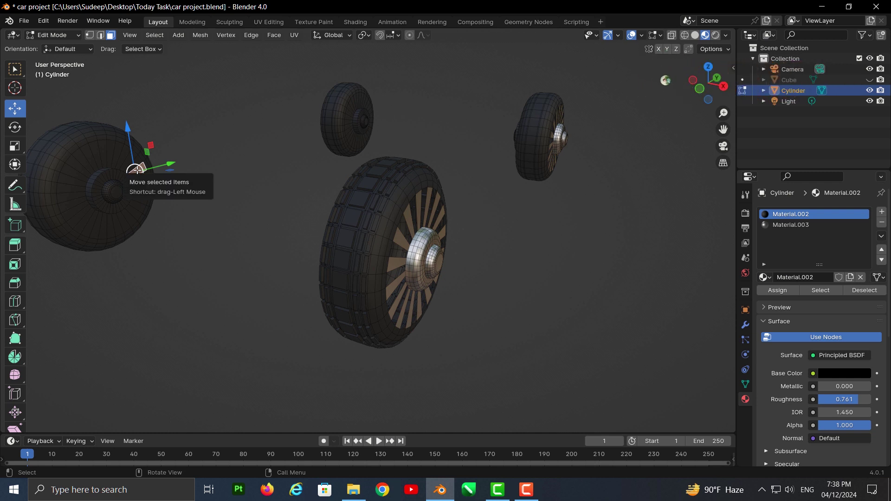
Delete the left wheel and the top small wheel as linked pieces.
key(l)
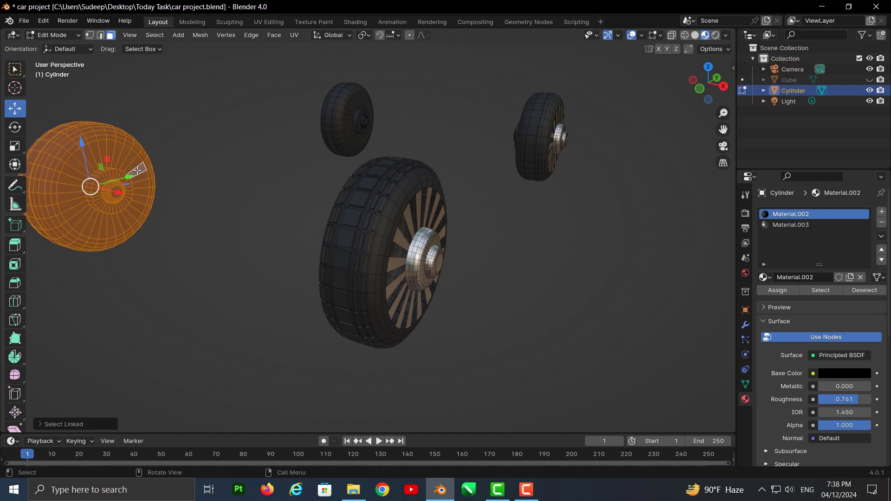
key(x)
click(137, 170)
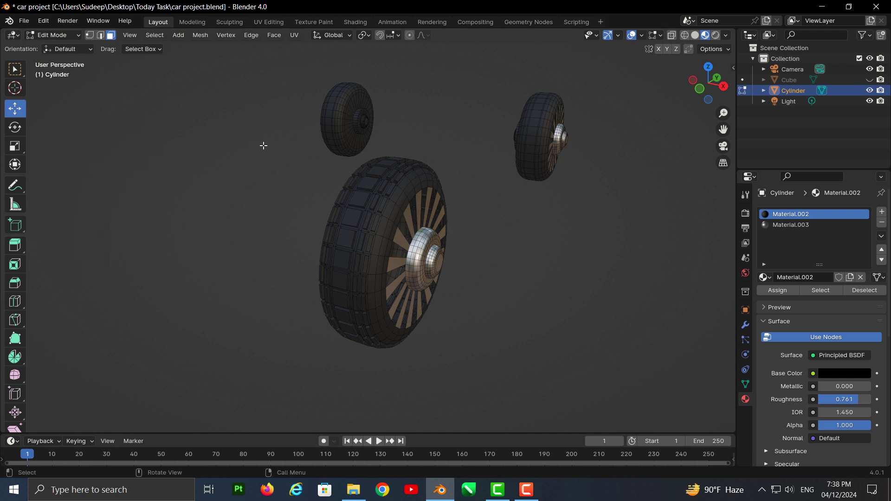
key(l)
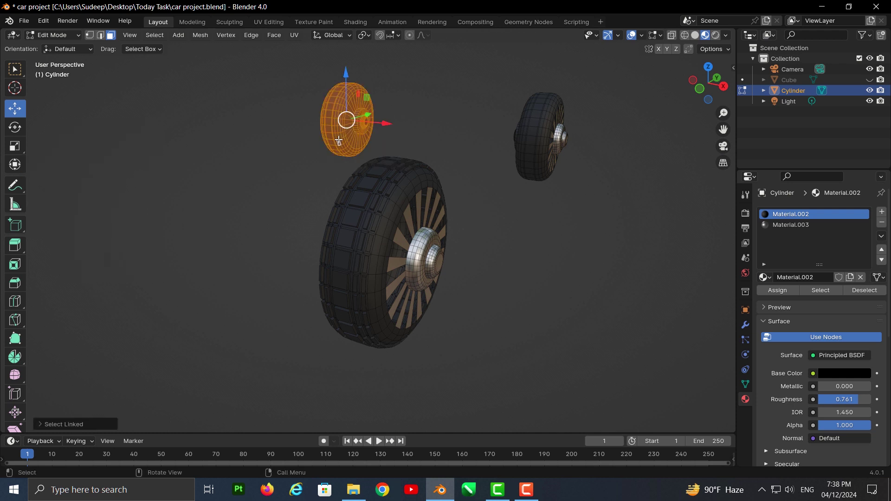
key(x)
click(339, 143)
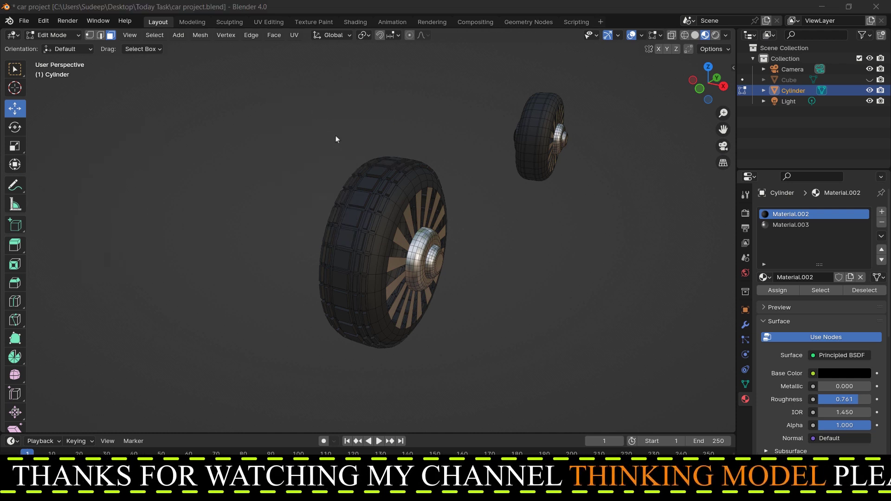
Delete the right small wheel, reveal hidden mesh parts, and return to Object Mode.
key(l)
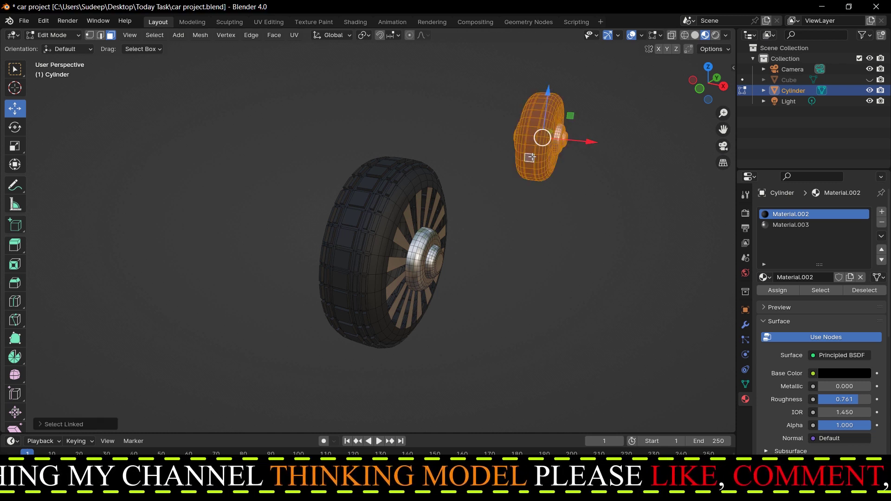
key(x)
click(531, 158)
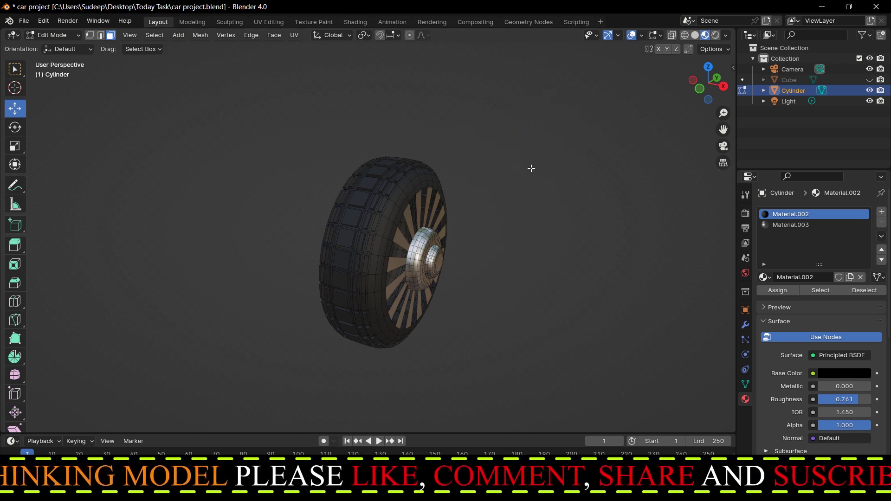
key(alt+h)
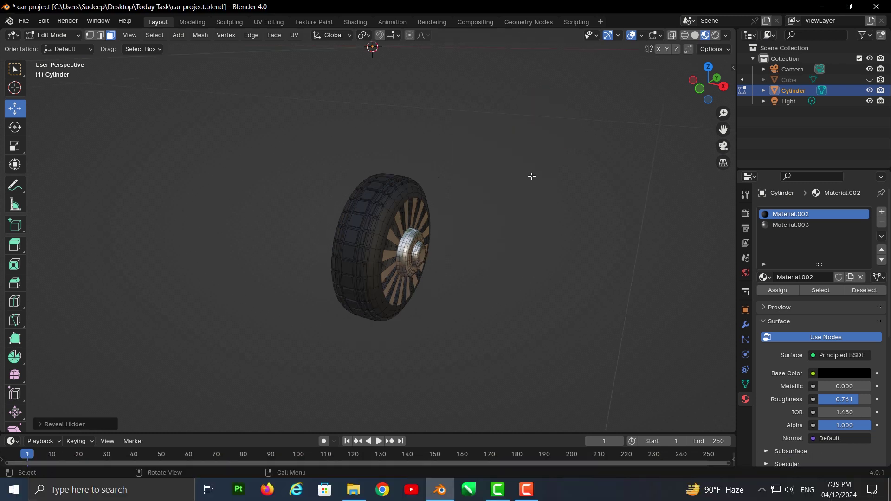
scroll(509, 179, down, 3)
click(53, 35)
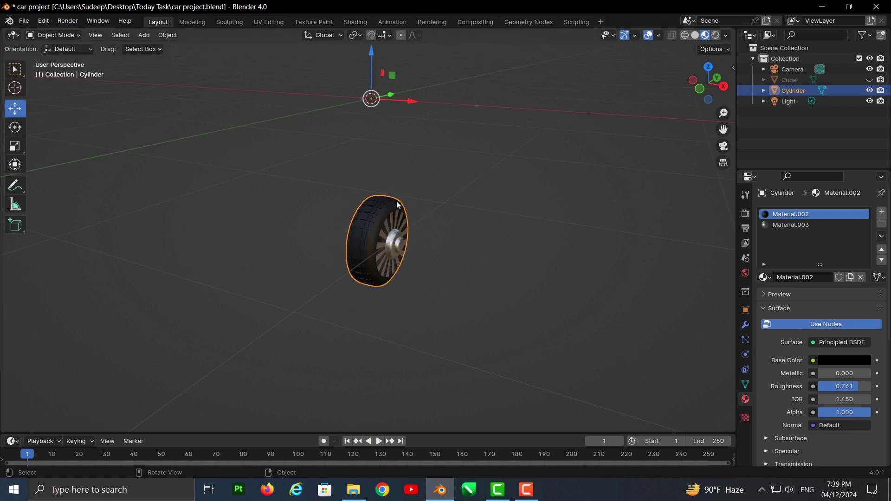
Unhide the orange car body and apply the wheel object's transforms with Ctrl+A.
key(alt+h)
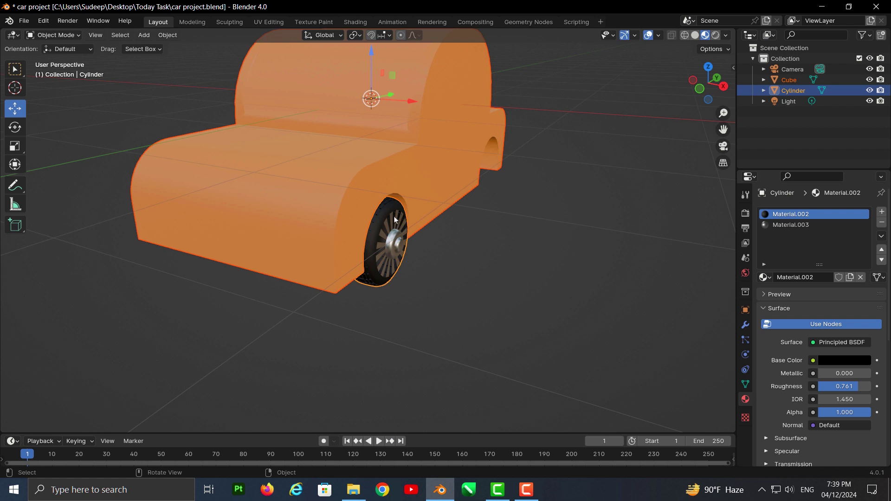
click(394, 219)
middle_drag(422, 237, 470, 207)
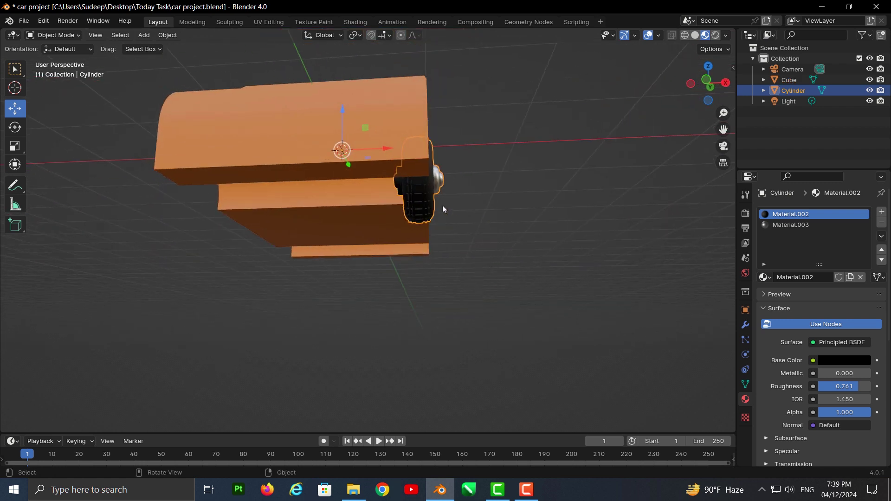
key(ctrl+a)
click(441, 206)
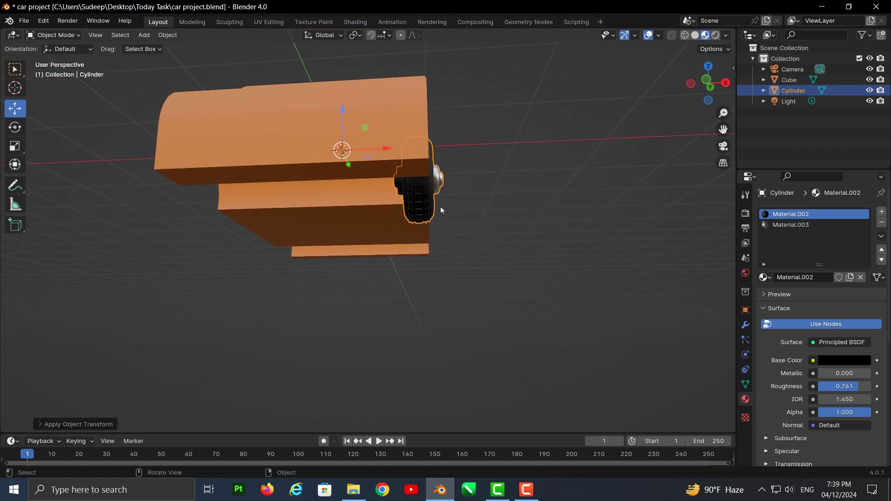
mouse_move(447, 228)
middle_down()
mouse_move(415, 227)
mouse_move(424, 231)
middle_up()
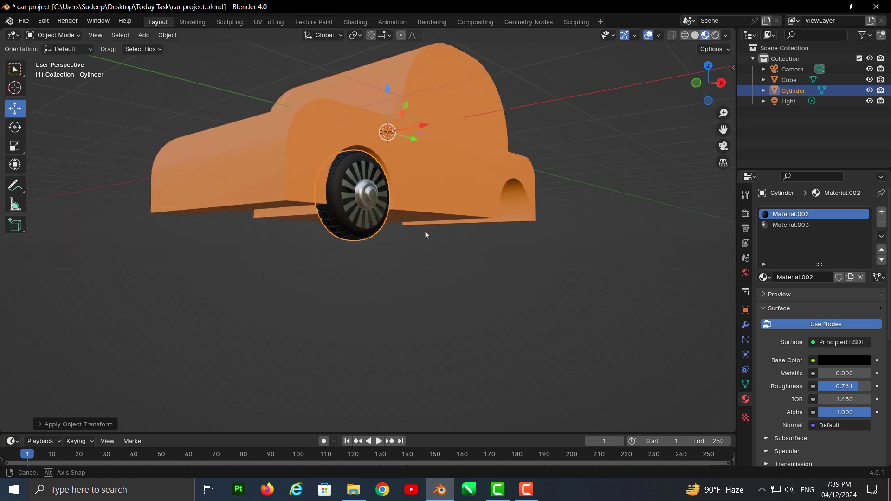
click(73, 33)
In Edit Mode, duplicate the wheel along X to the car's other side.
click(72, 59)
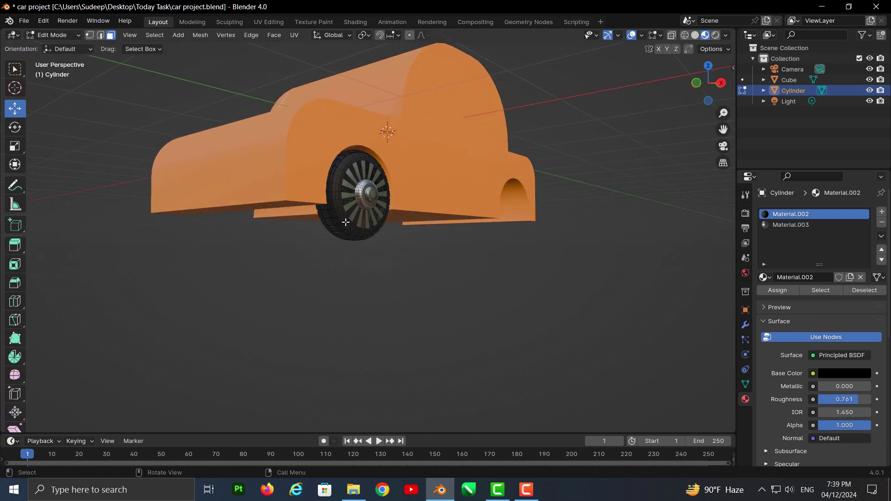
key(l)
key(KP_1)
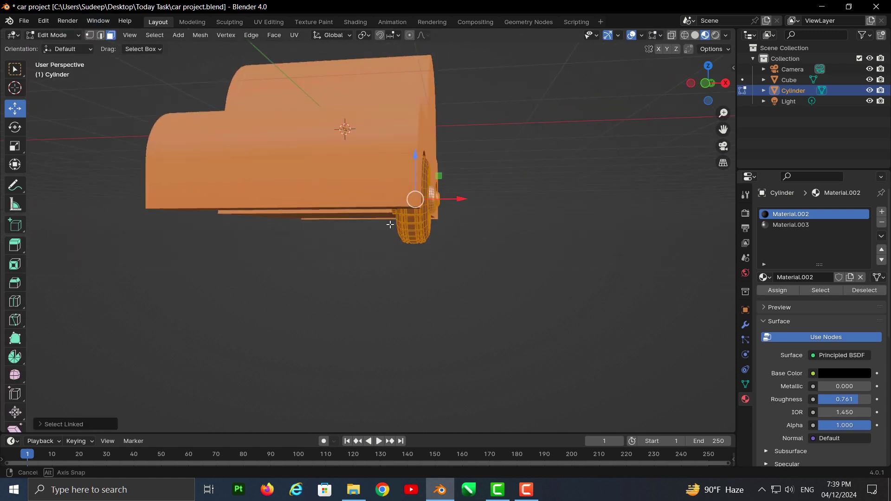
key(KP_5)
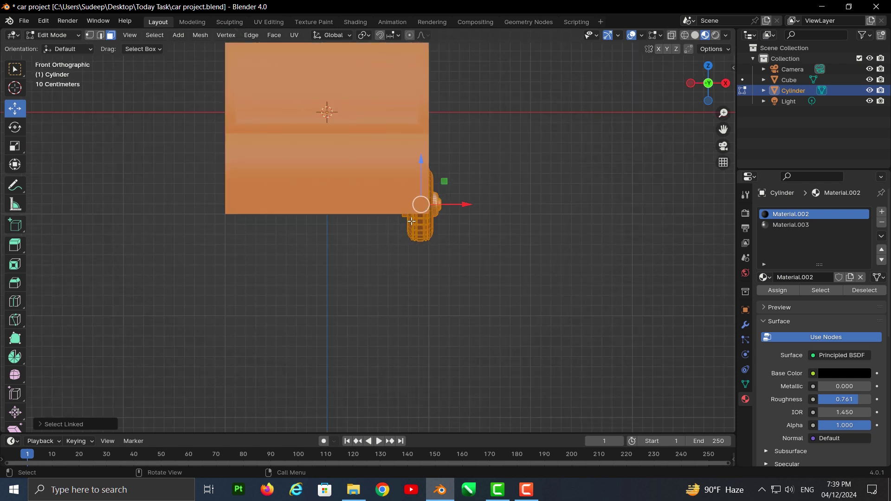
key(shift+d)
key(x)
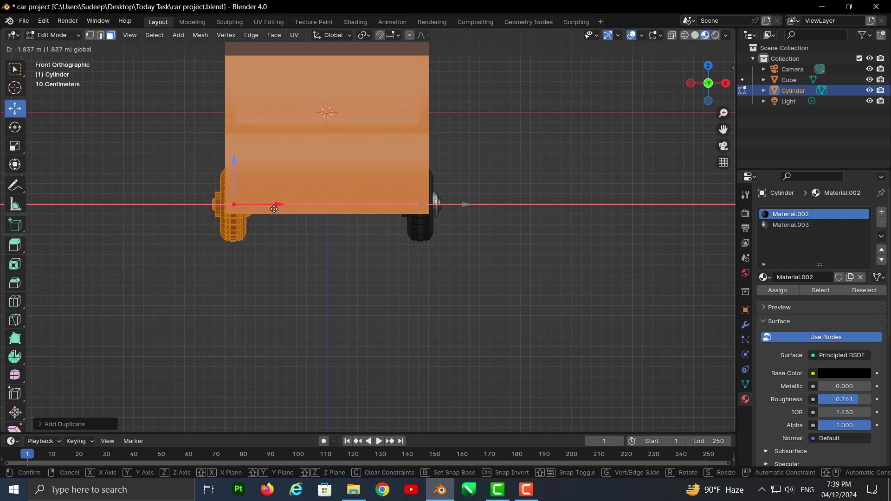
click(274, 209)
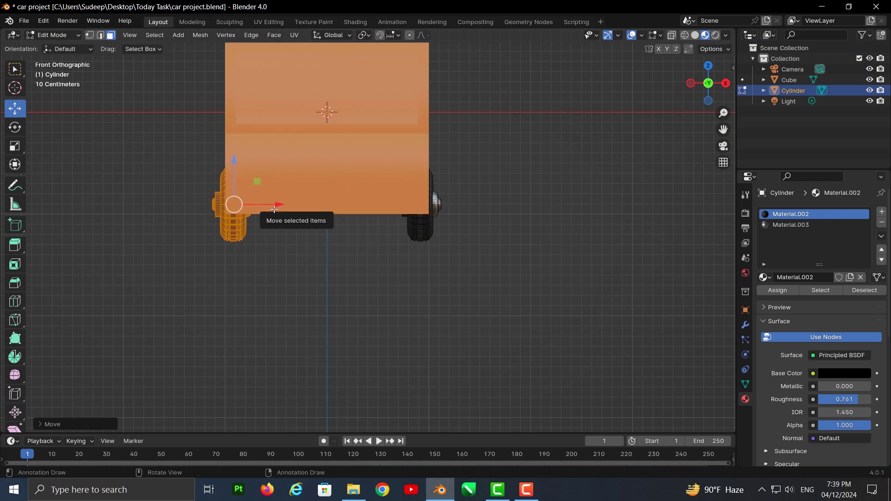
Rotate the copied wheel 180° about Z and adjust its position.
key(r)
key(z)
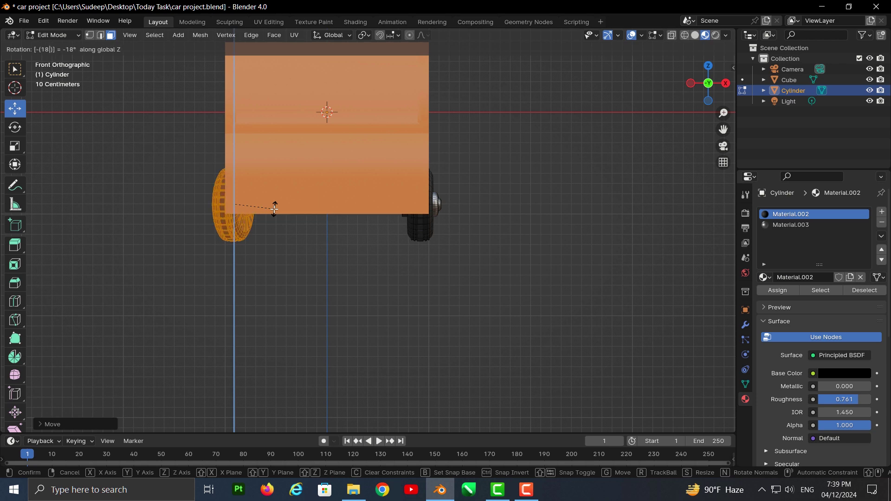
key(Return)
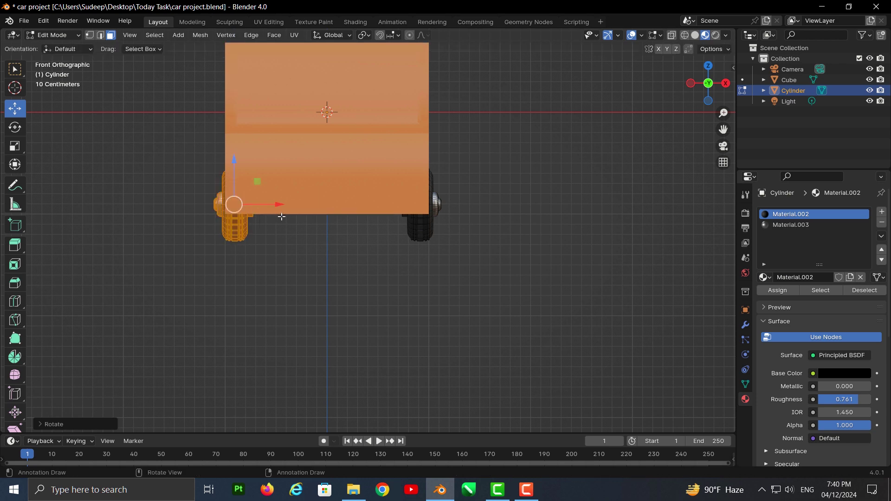
middle_drag(273, 210, 313, 223)
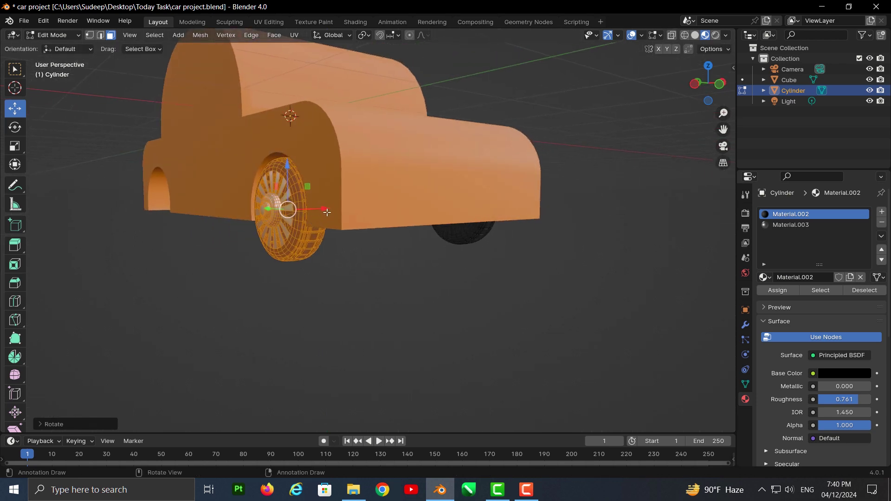
key(g)
key(Return)
mouse_move(384, 238)
middle_down()
mouse_move(356, 246)
mouse_move(425, 247)
mouse_move(444, 293)
mouse_move(290, 302)
middle_up()
Duplicate the second wheel and slide it under the rear arch.
key(l)
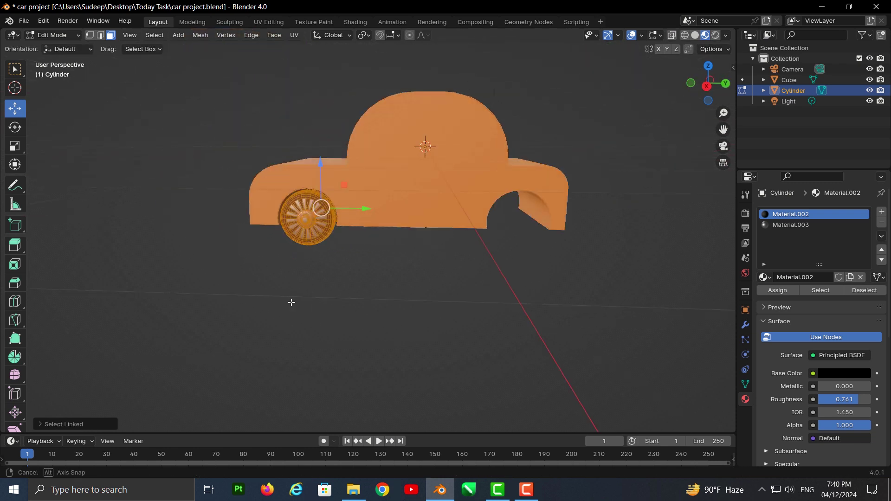
key(KP_3)
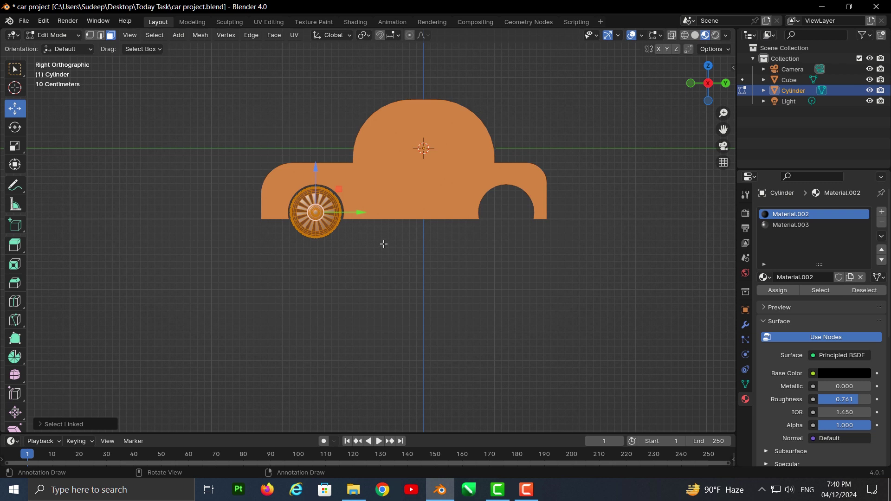
key(shift+d)
right_click(378, 231)
drag(361, 214, 559, 243)
click(545, 185)
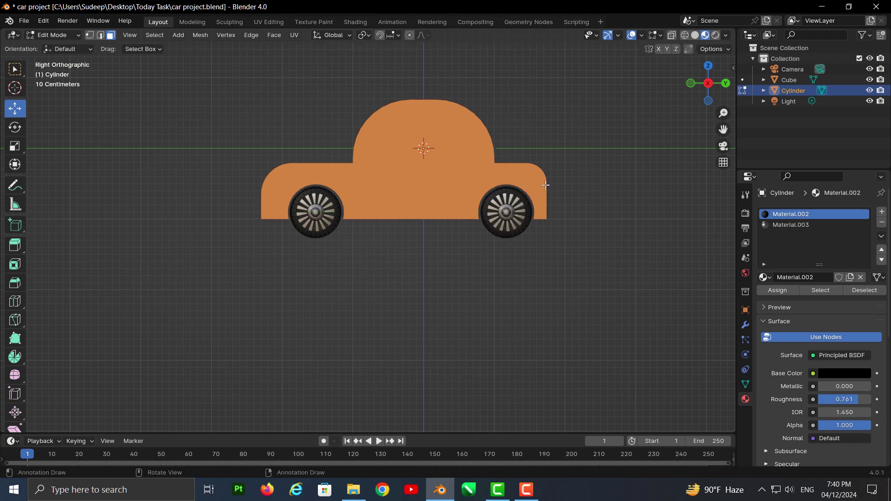
click(74, 35)
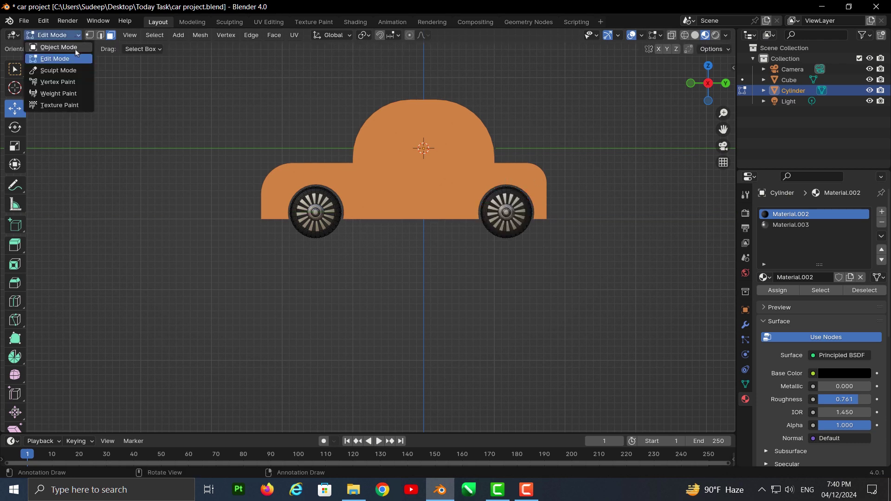
Return to Object Mode, deselect the car, and orbit and zoom to inspect all four wheels.
click(76, 47)
middle_drag(124, 204, 177, 200)
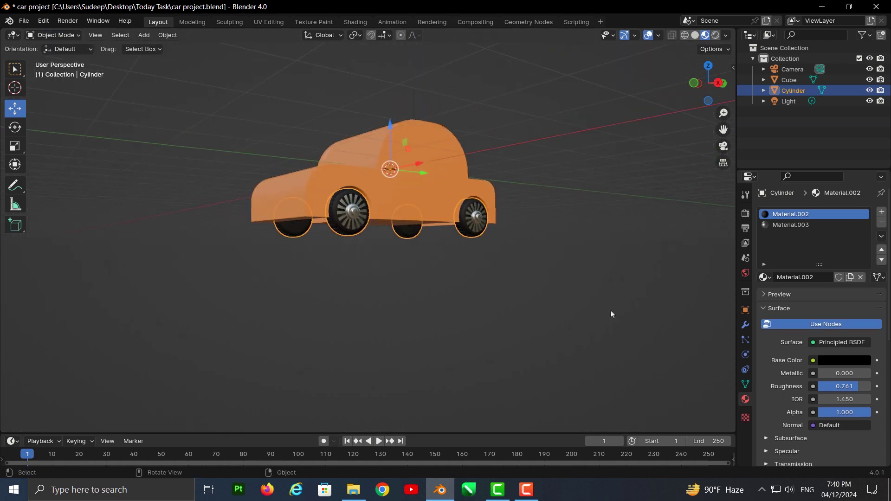
mouse_move(611, 314)
middle_down()
mouse_move(280, 232)
mouse_move(330, 257)
mouse_move(442, 241)
mouse_move(430, 250)
mouse_move(395, 241)
middle_up()
scroll(453, 239, up, 3)
click(440, 247)
scroll(430, 251, up, 2)
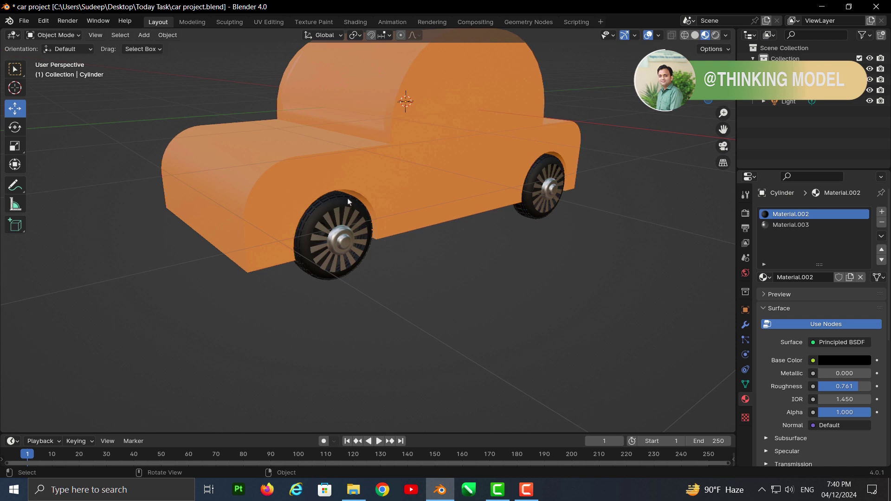
scroll(515, 237, up, 1)
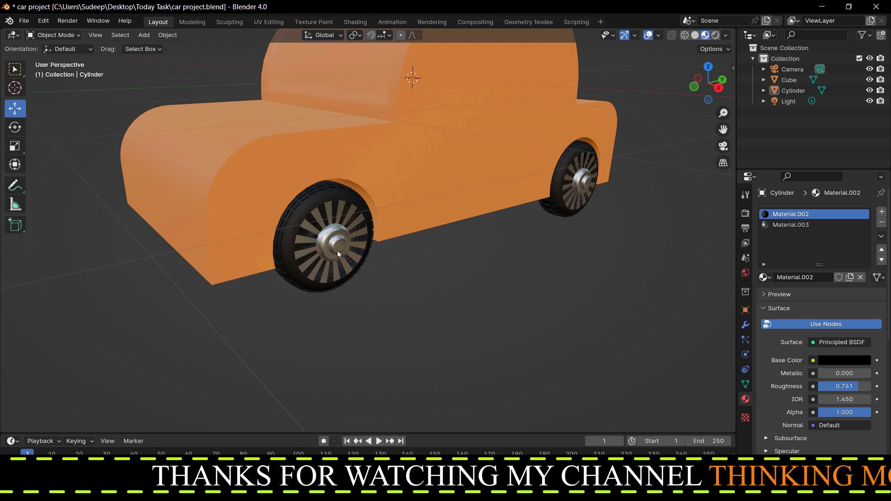
scroll(314, 102, down, 2)
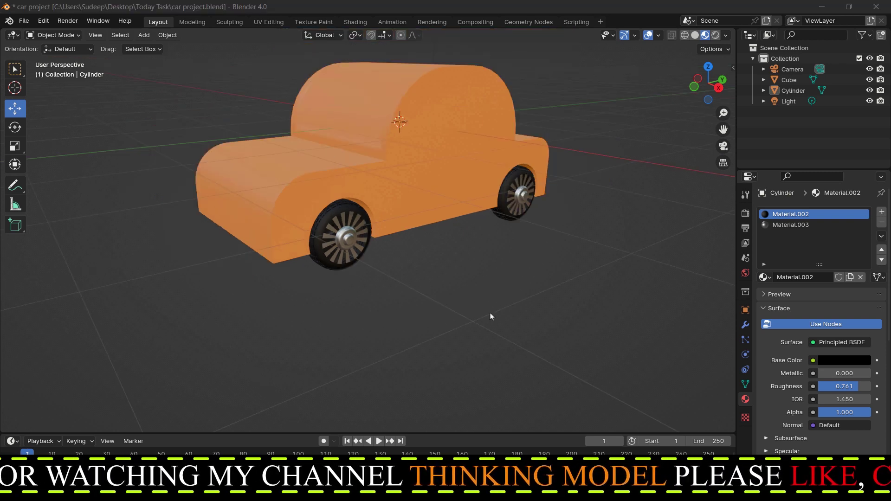
middle_drag(467, 314, 343, 296)
Select the car body and, in Edit Mode, pick its flat rear face.
middle_drag(561, 221, 412, 218)
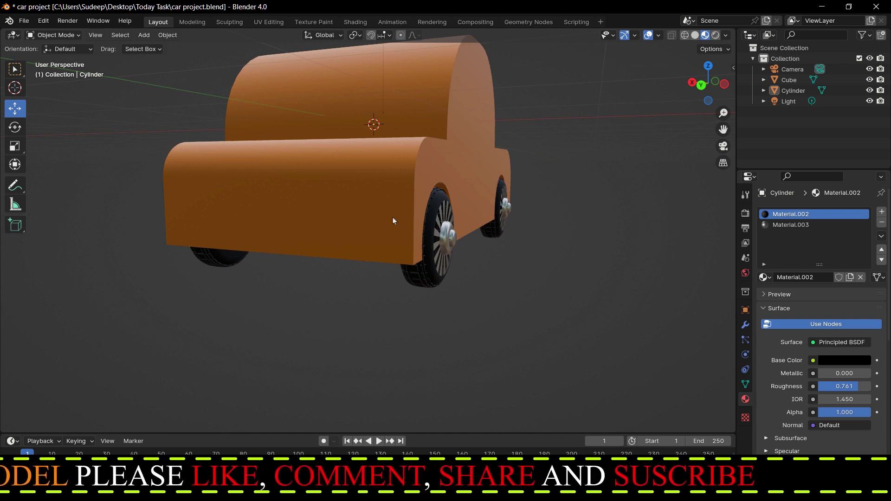
click(393, 218)
click(47, 38)
click(55, 59)
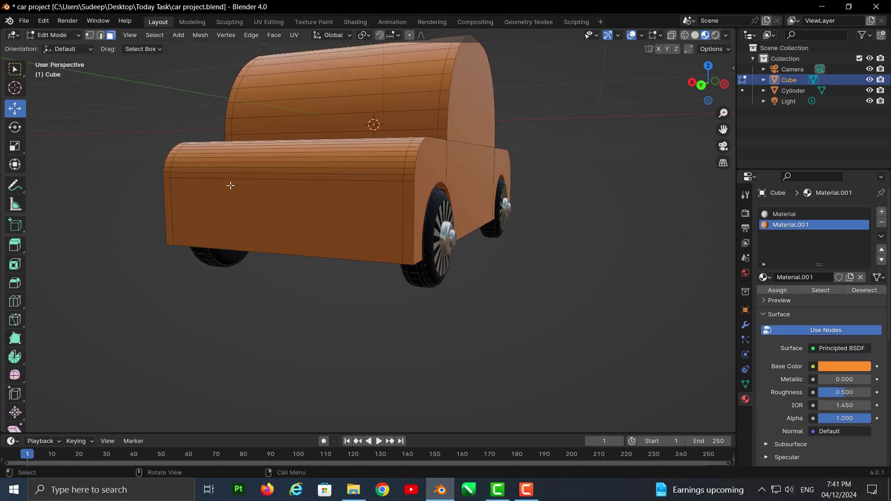
mouse_move(229, 185)
middle_down()
mouse_move(412, 258)
mouse_move(378, 242)
middle_up()
click(412, 257)
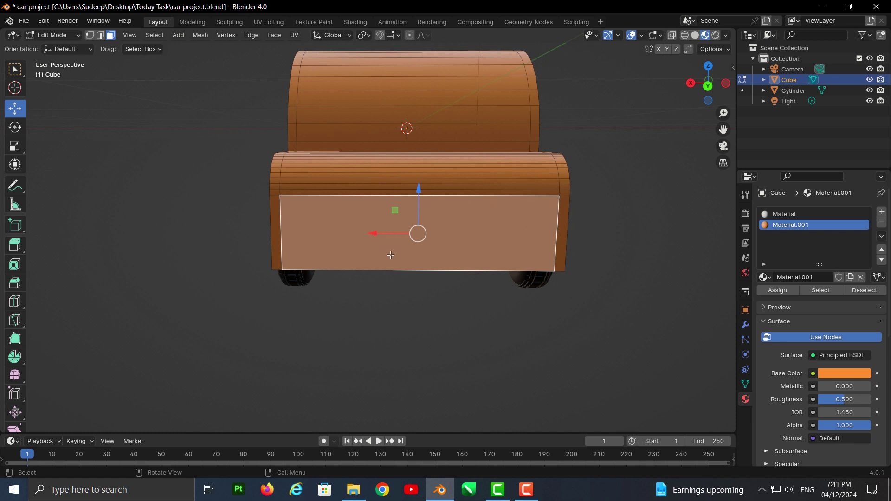
Duplicate the rear face, scale it down, and extrude it outward into a plate.
key(shift+d)
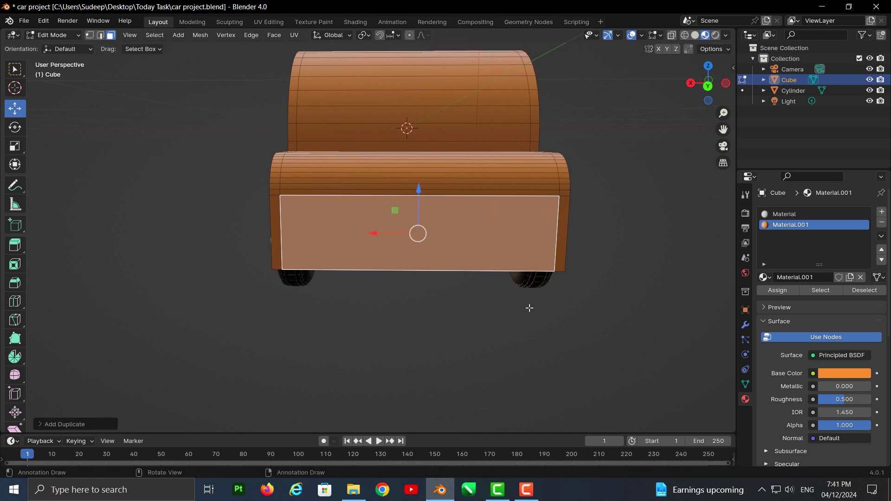
key(s)
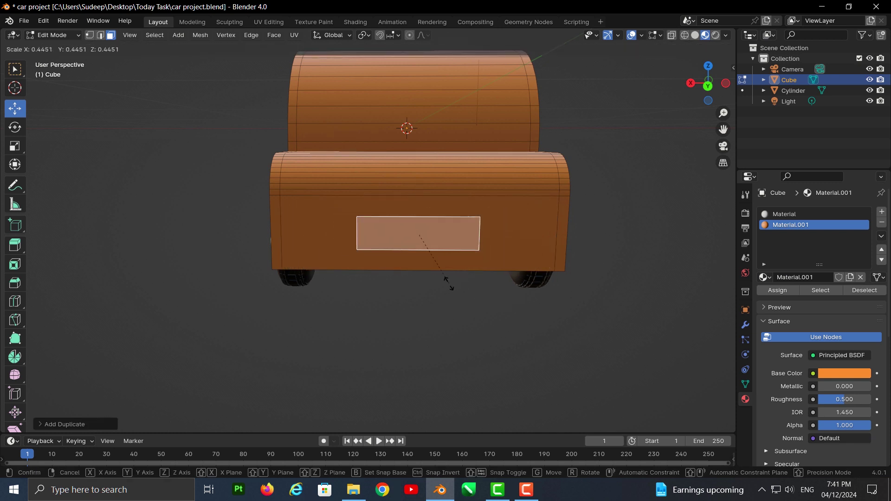
click(420, 276)
middle_drag(454, 294, 564, 324)
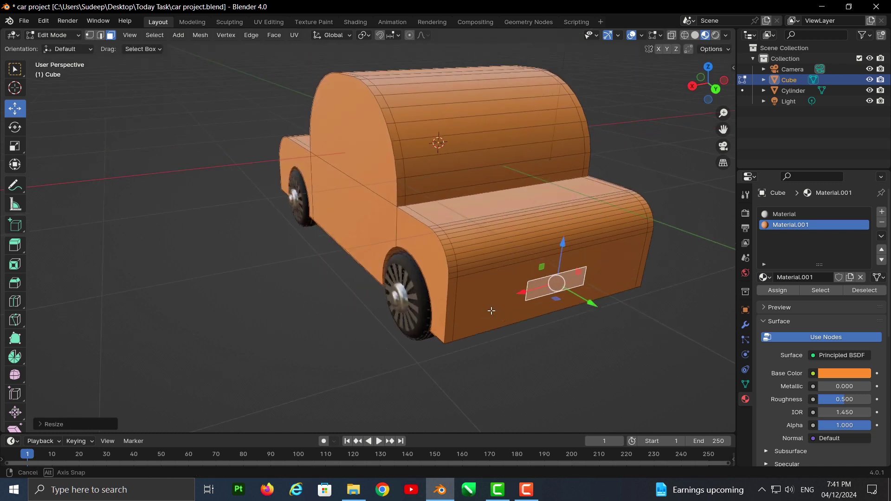
key(e)
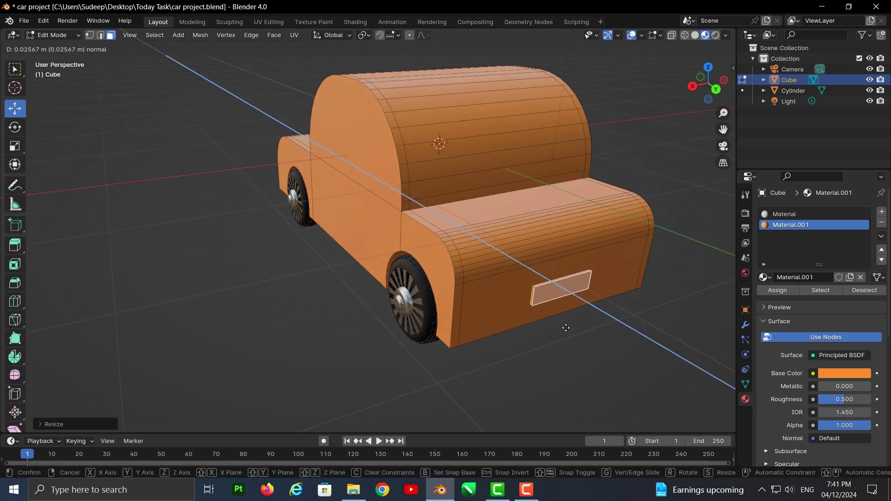
click(566, 328)
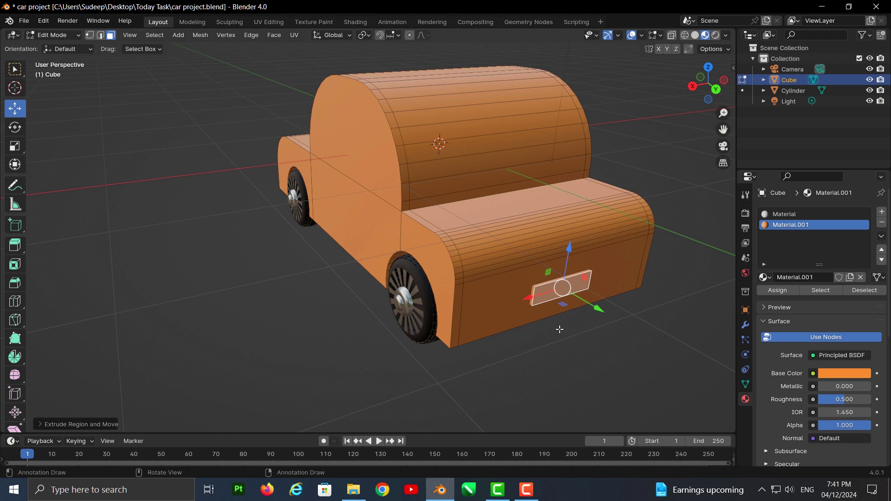
key(ctrl+KP_1)
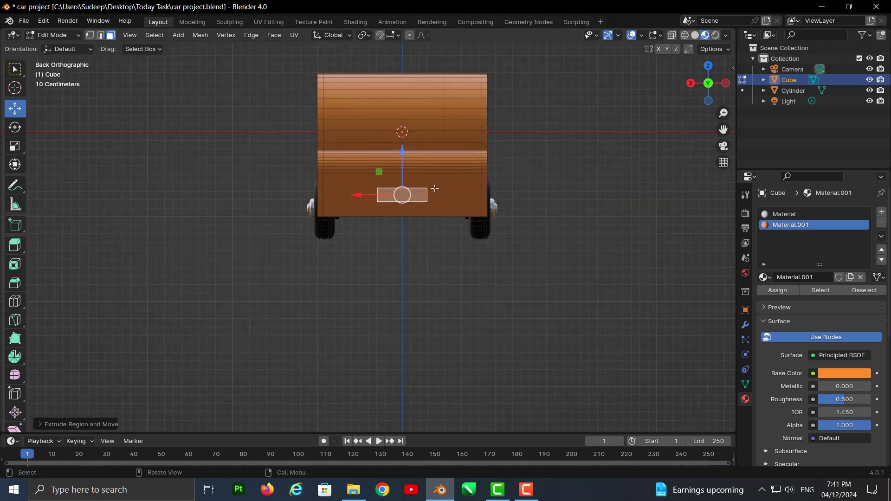
Inset the plate's rear face from the straight back view.
scroll(434, 188, up, 3)
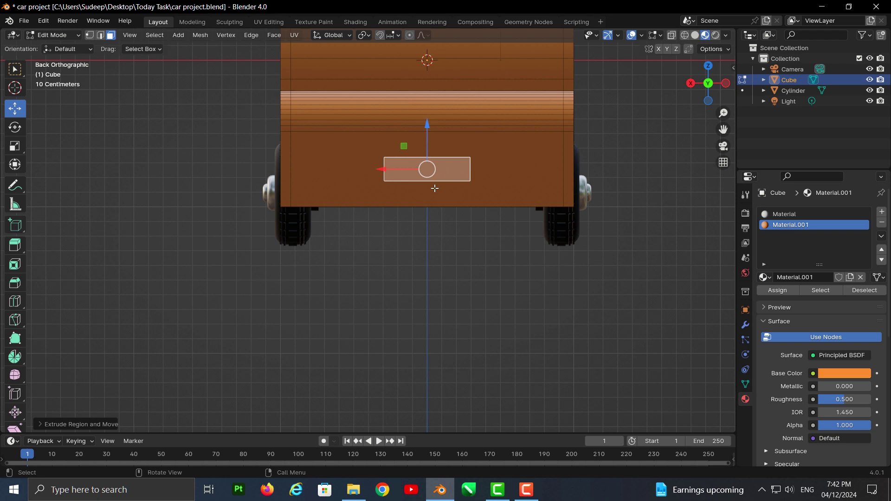
middle_drag(434, 188, 441, 228)
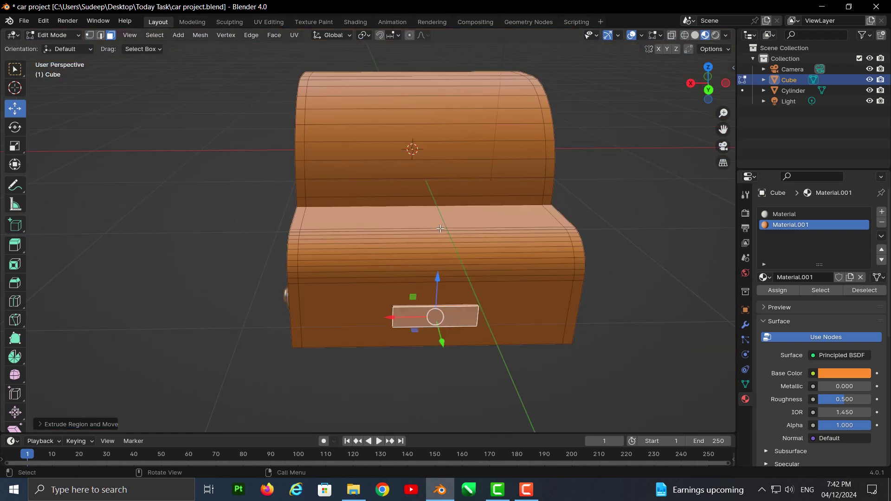
key(ctrl+KP_1)
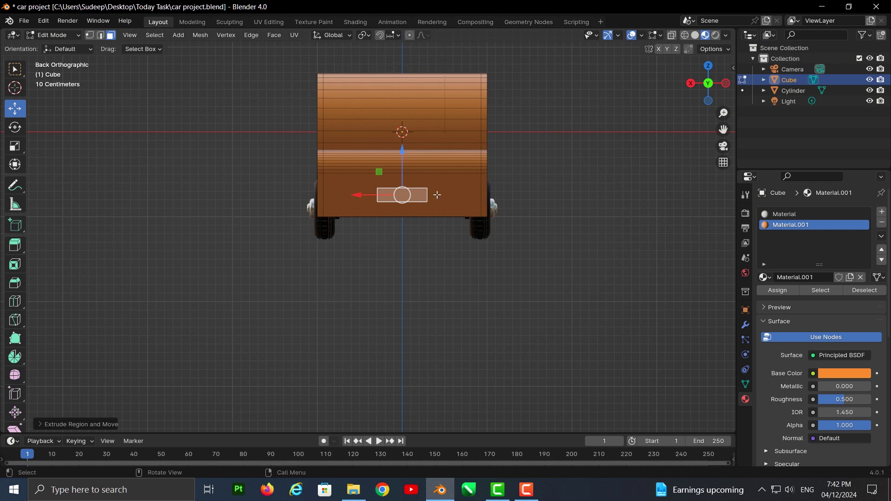
key(i)
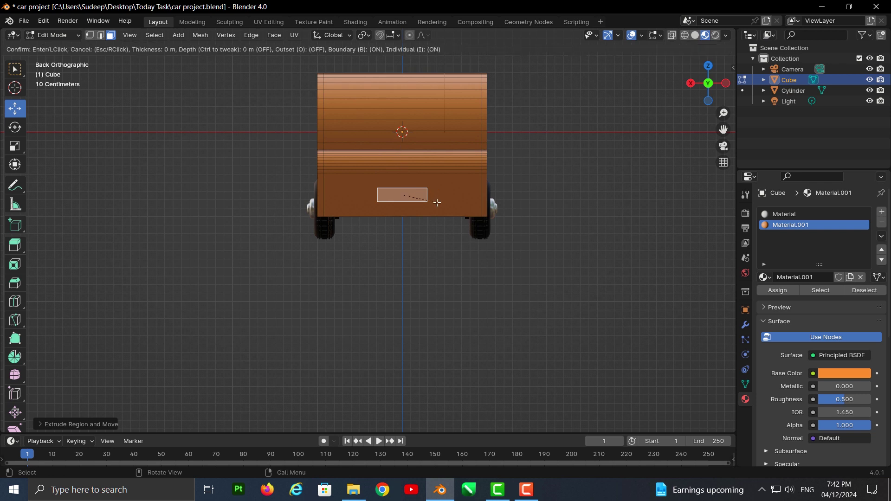
click(434, 202)
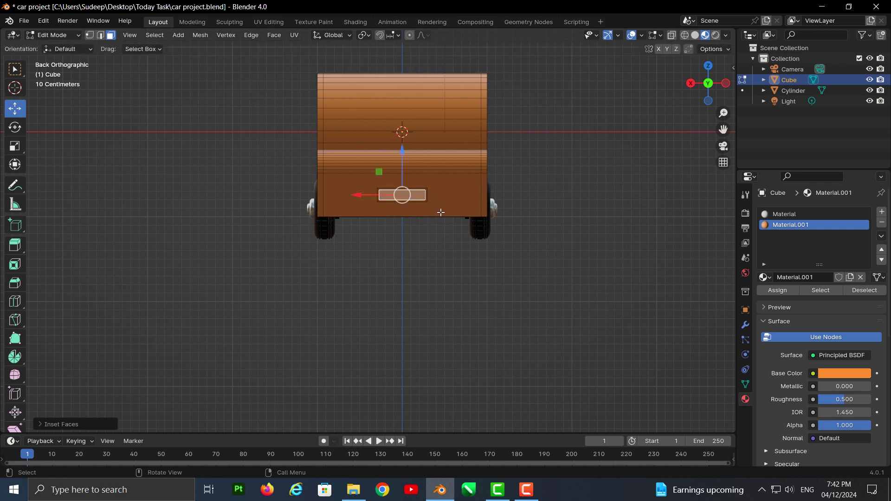
Extrude the inset face along its depth and grow the selection to include the rim.
middle_drag(441, 213, 461, 230)
scroll(461, 231, up, 4)
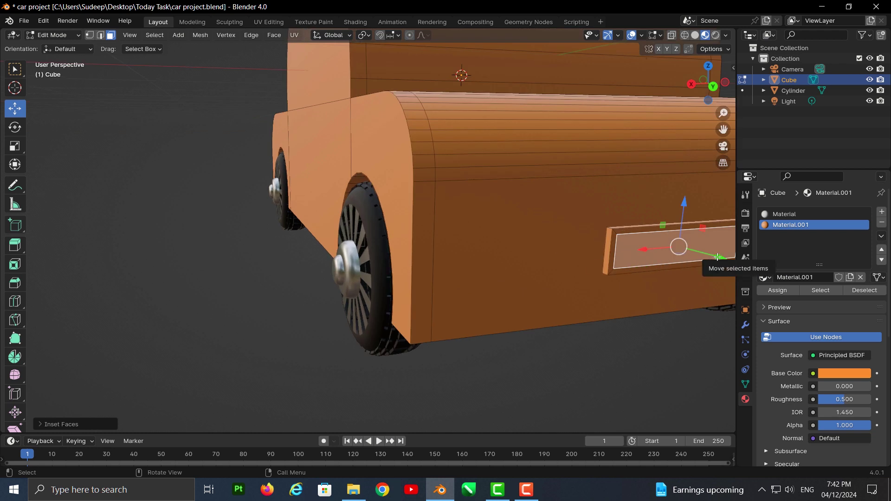
key(e)
right_click(718, 257)
drag(720, 260, 677, 268)
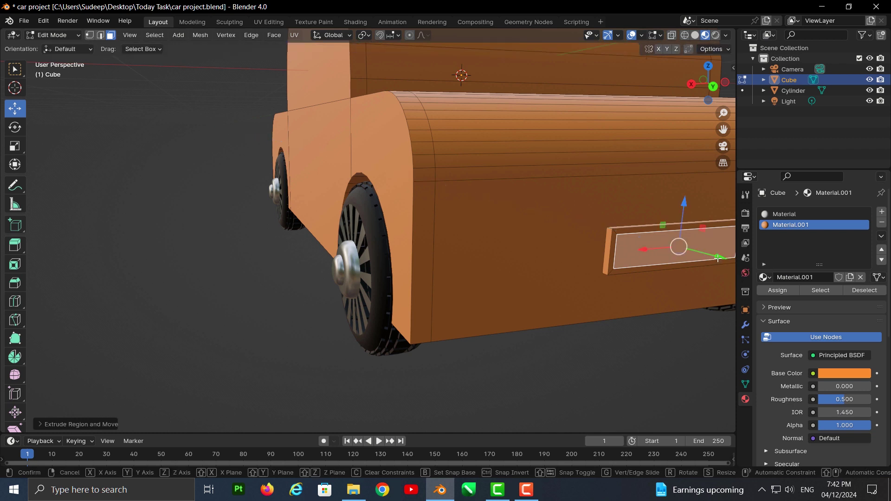
scroll(676, 267, down, 2)
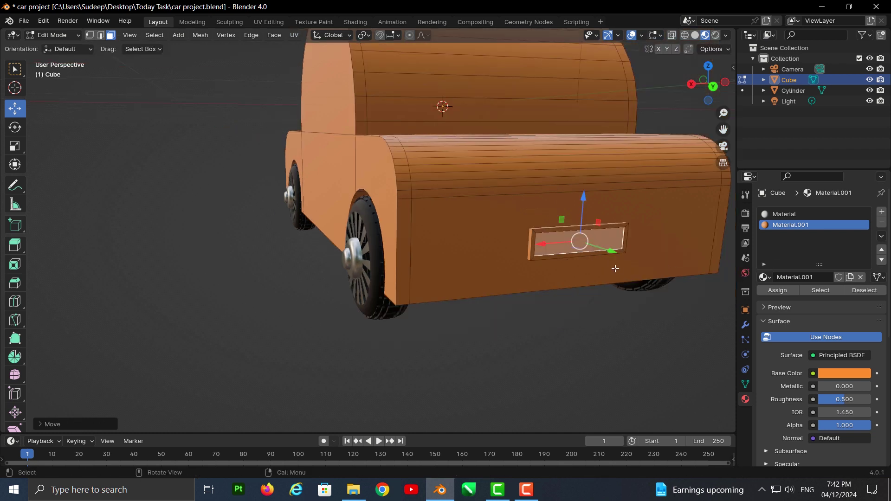
key(ctrl+KP_Add)
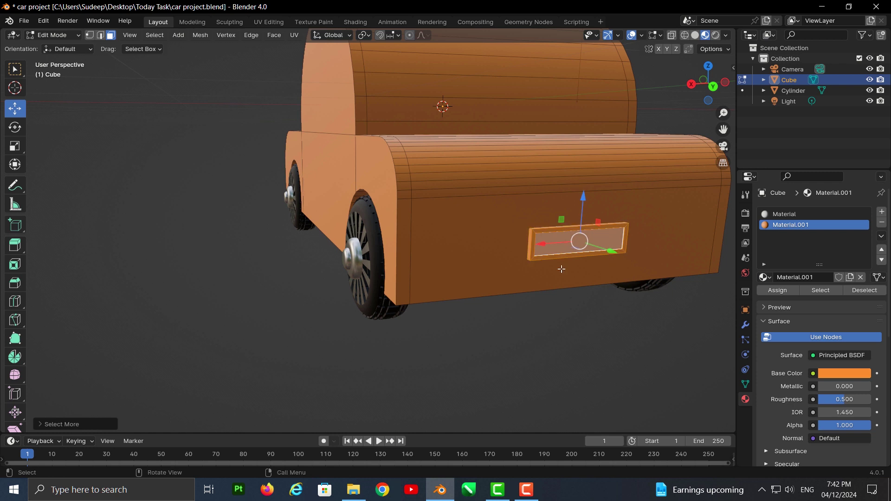
Try black Material.002 on the plate rim, then restore orange Material.001 to that slot.
shift+click(555, 246)
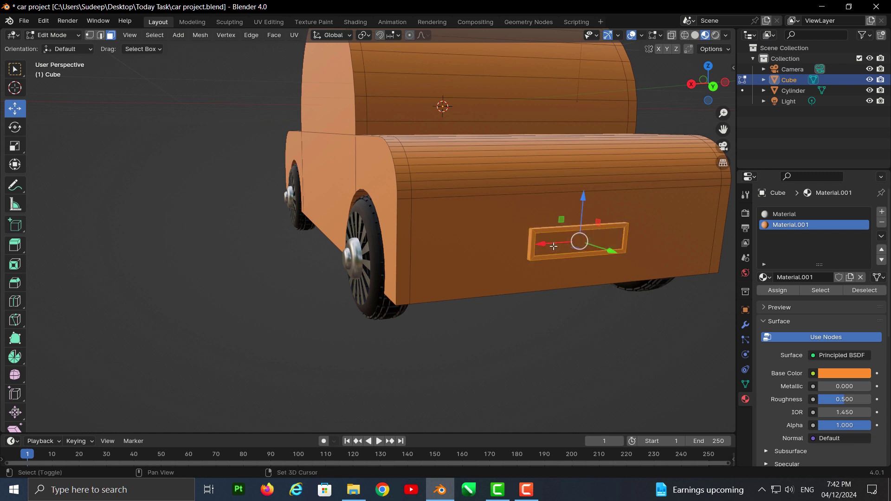
click(771, 280)
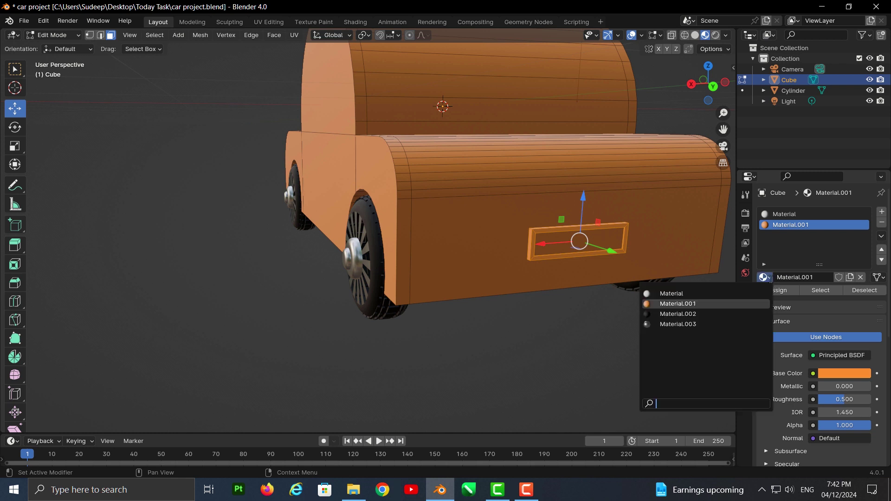
click(693, 315)
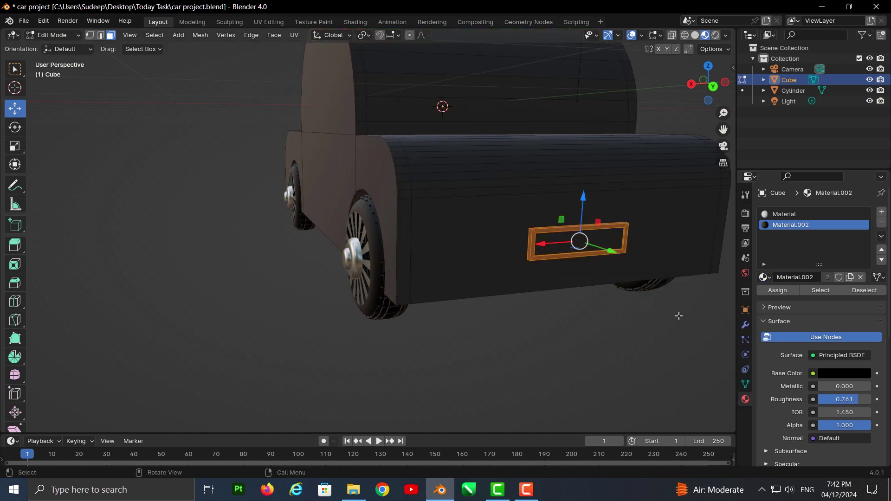
click(773, 287)
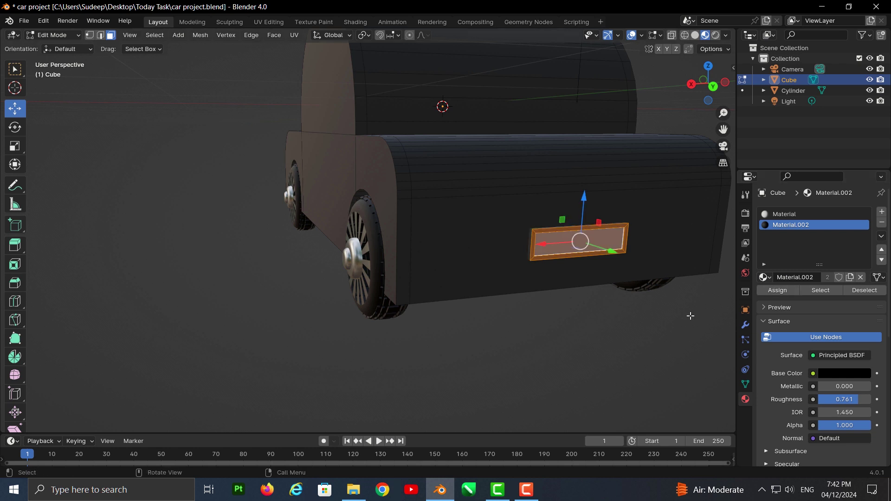
key(alt+a)
click(580, 243)
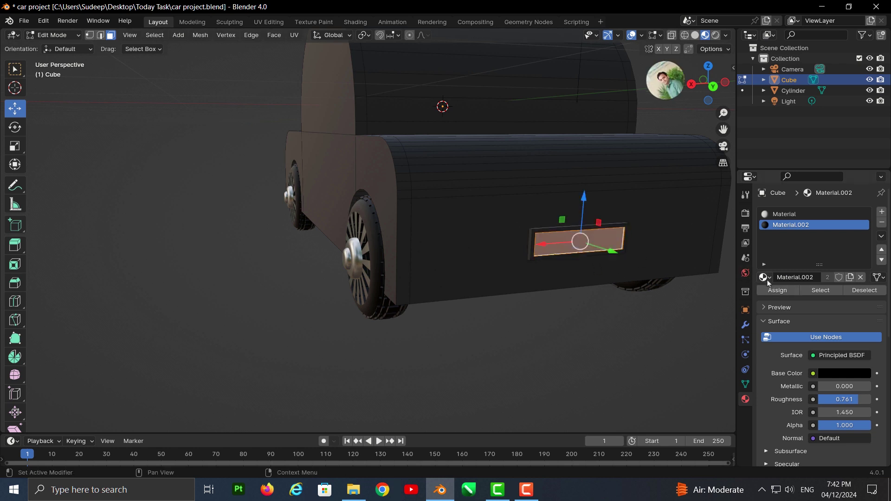
click(764, 277)
click(696, 301)
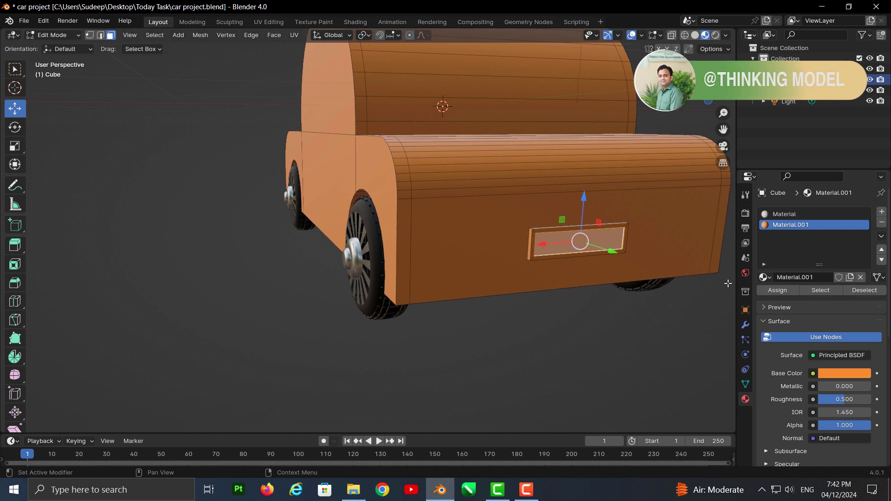
Add a new material slot with black Material.002 and assign it to the plate rim.
key(alt+a)
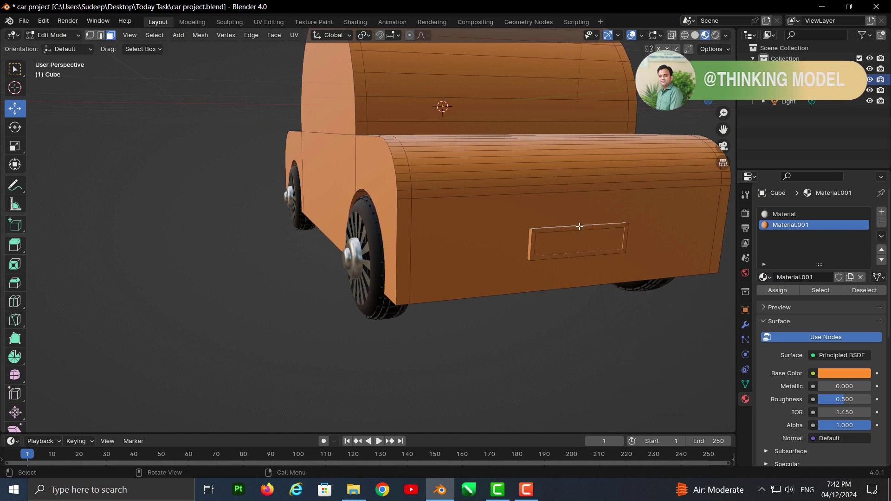
click(580, 226)
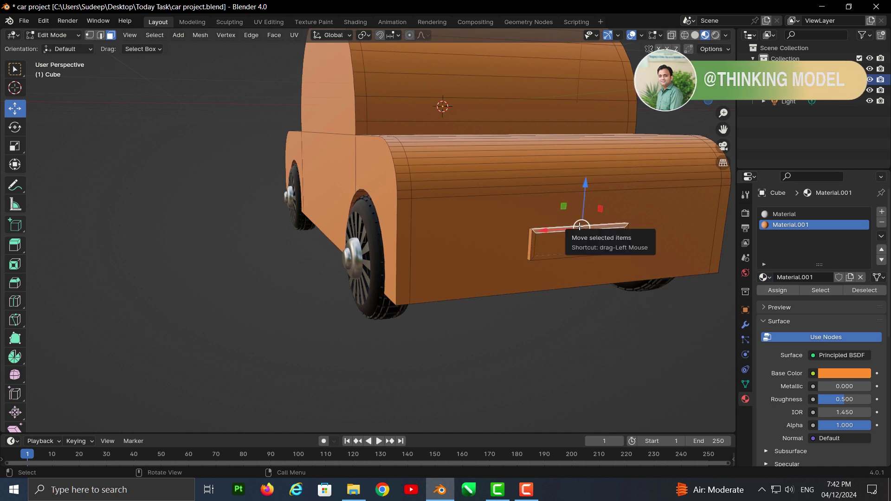
click(575, 246)
click(882, 211)
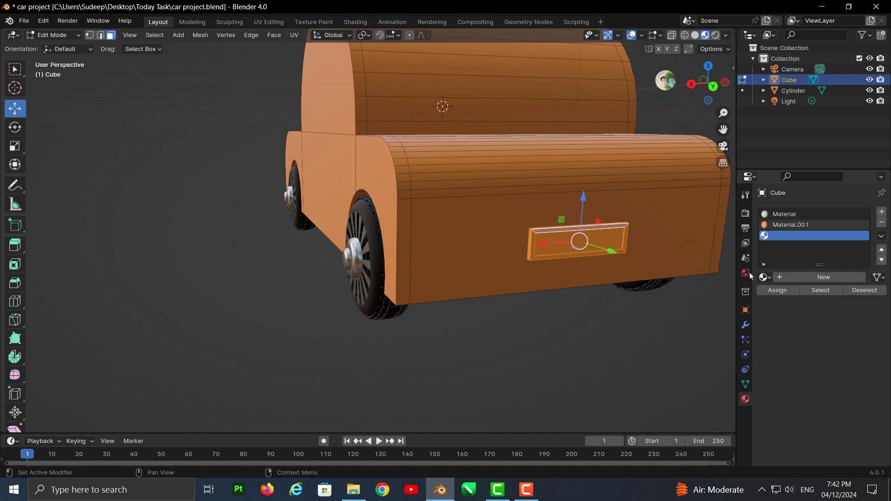
click(764, 277)
click(700, 311)
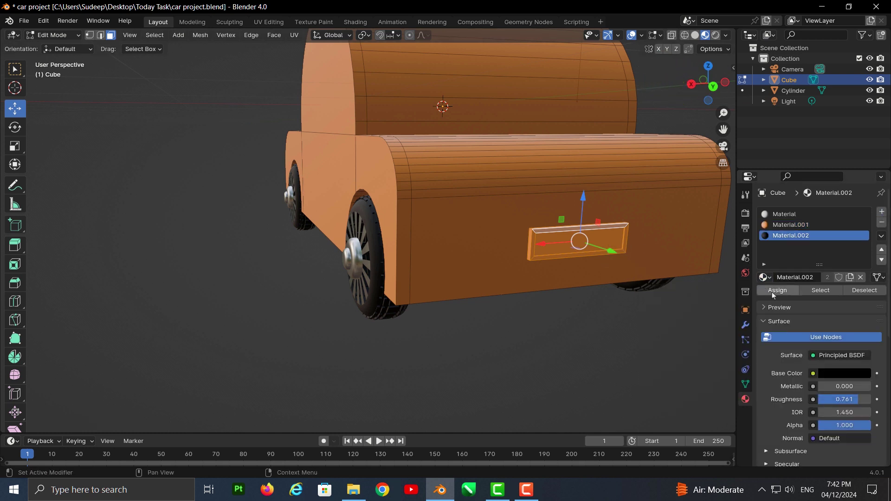
click(773, 294)
Give the plate's inner face the white Material slot.
click(609, 291)
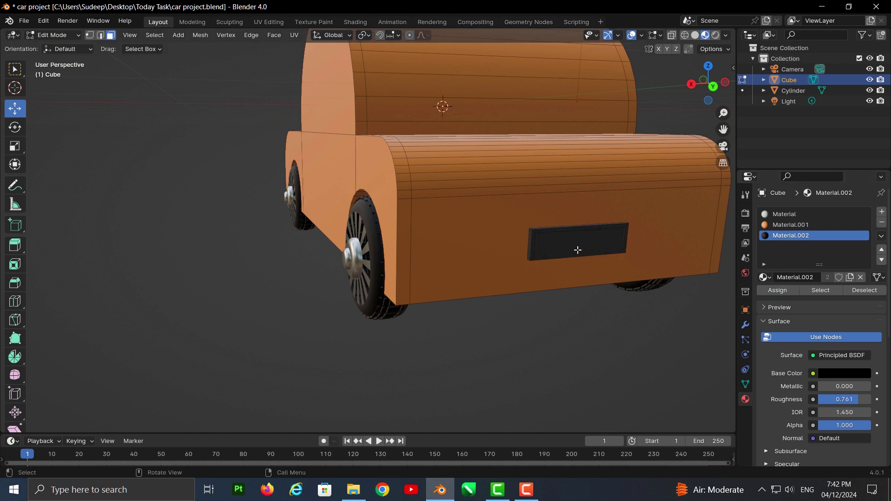
click(576, 245)
click(784, 214)
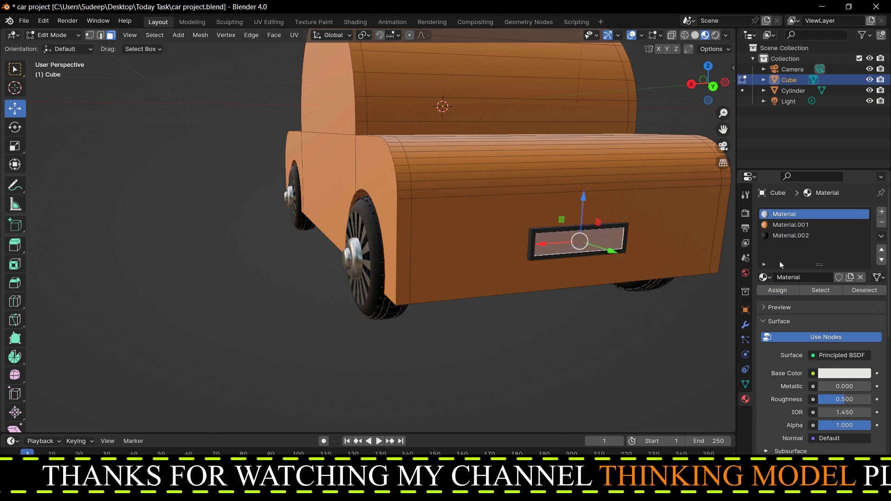
click(176, 110)
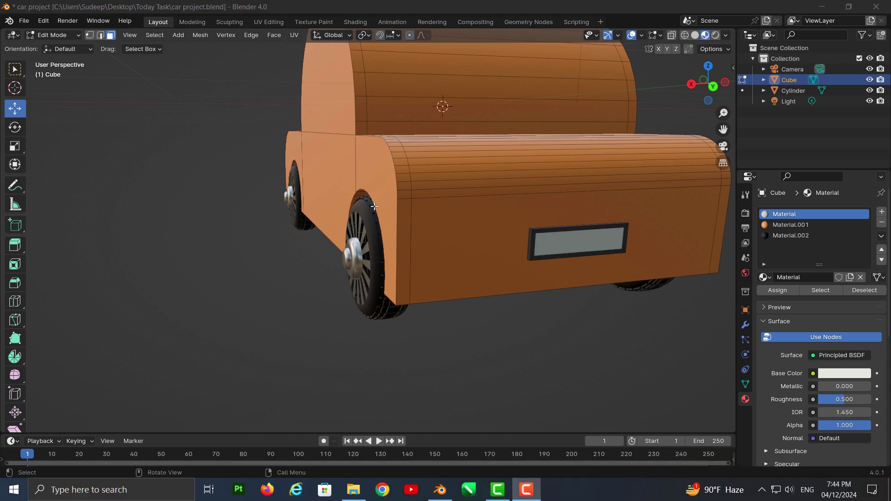
scroll(514, 251, down, 2)
mouse_move(565, 260)
middle_down()
mouse_move(484, 268)
mouse_move(471, 278)
mouse_move(524, 276)
mouse_move(508, 278)
mouse_move(557, 288)
mouse_move(521, 245)
mouse_move(597, 246)
mouse_move(507, 199)
mouse_move(397, 212)
mouse_move(417, 198)
middle_up()
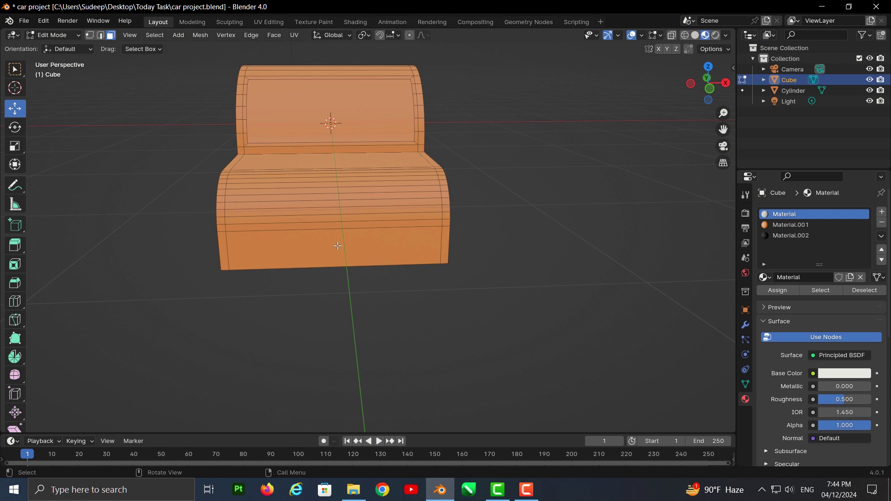
mouse_move(338, 245)
middle_down()
mouse_move(404, 193)
mouse_move(436, 212)
middle_up()
scroll(436, 211, down, 2)
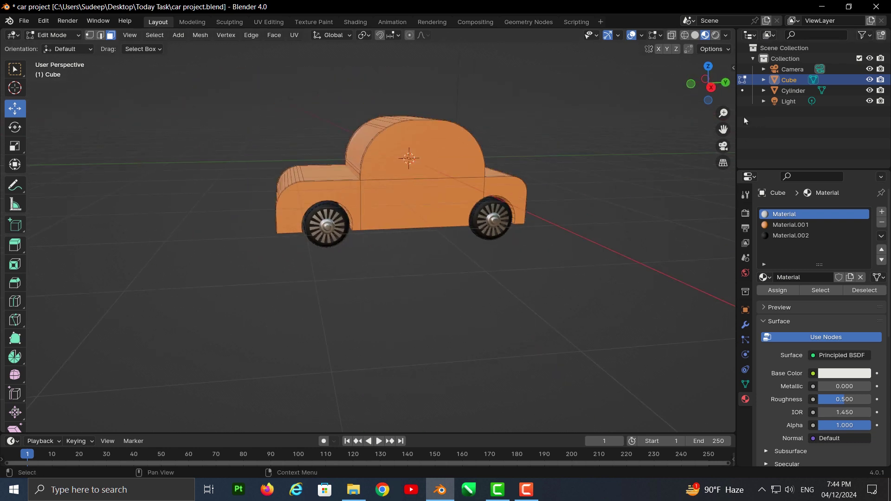
drag(724, 129, 724, 200)
middle_drag(547, 201, 467, 192)
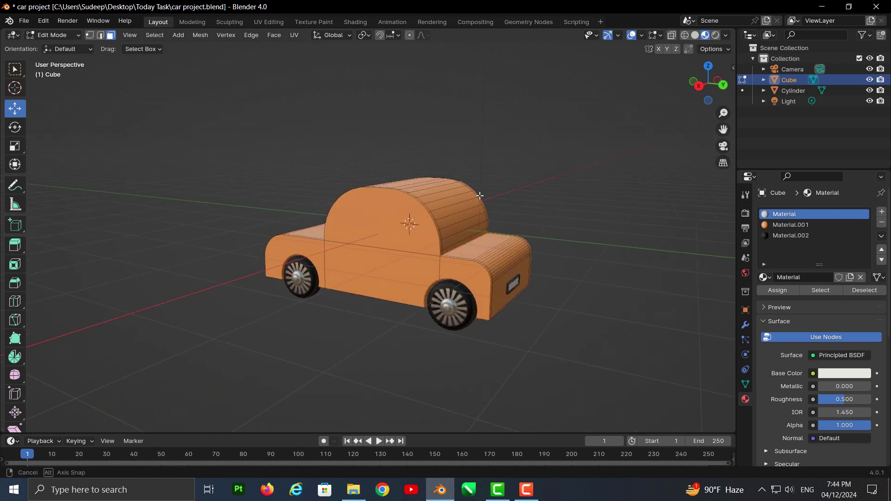
scroll(485, 241, up, 1)
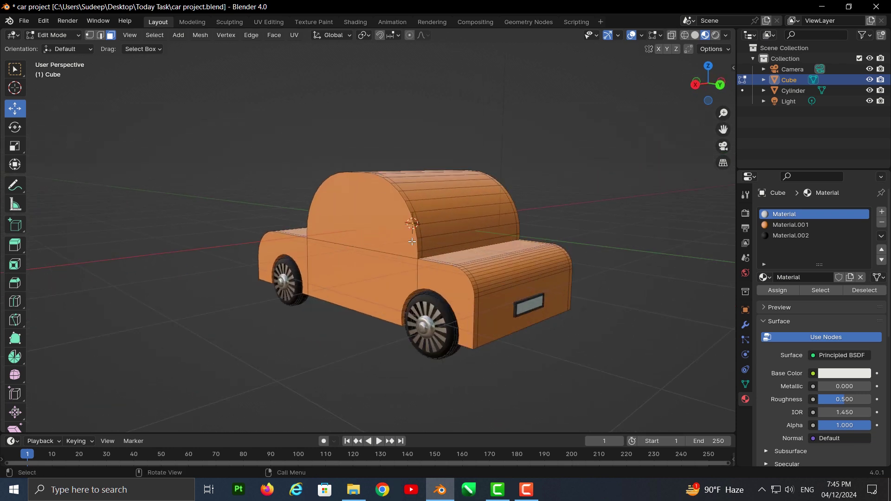
mouse_move(412, 242)
middle_down()
mouse_move(417, 215)
mouse_move(505, 223)
middle_up()
middle_drag(471, 246, 507, 259)
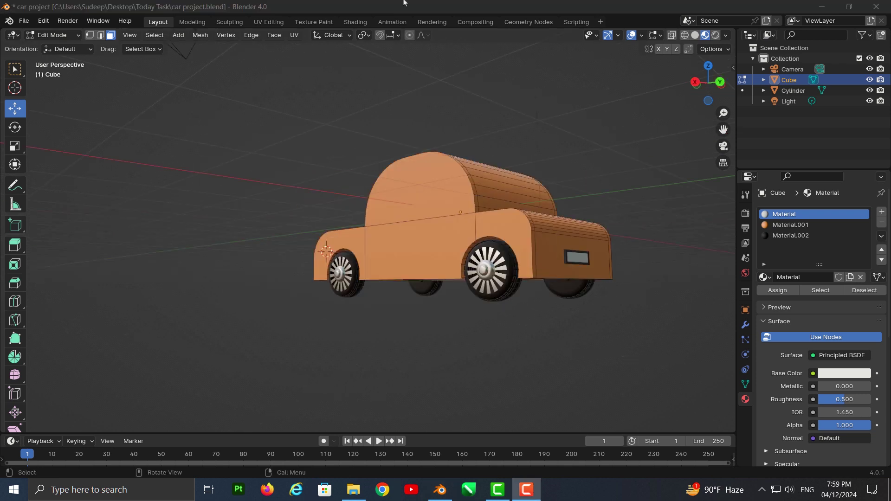
mouse_move(478, 356)
middle_down()
mouse_move(559, 364)
mouse_move(377, 275)
middle_up()
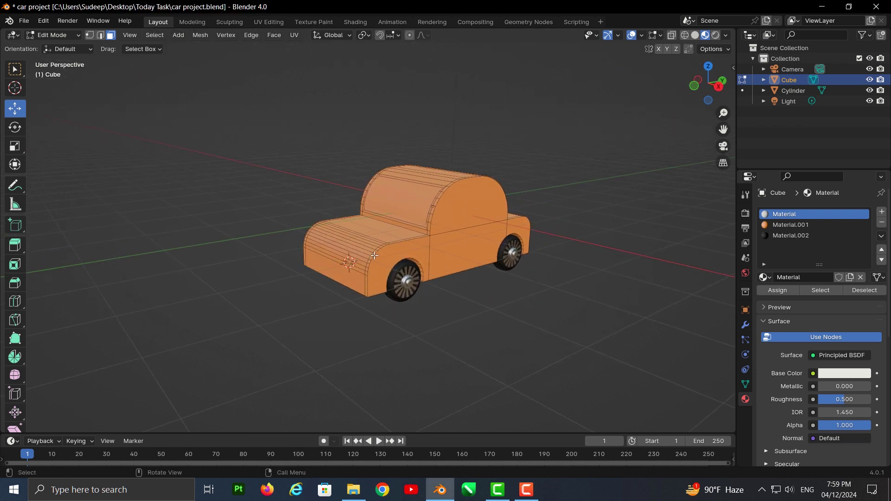
scroll(375, 255, up, 2)
scroll(442, 255, up, 1)
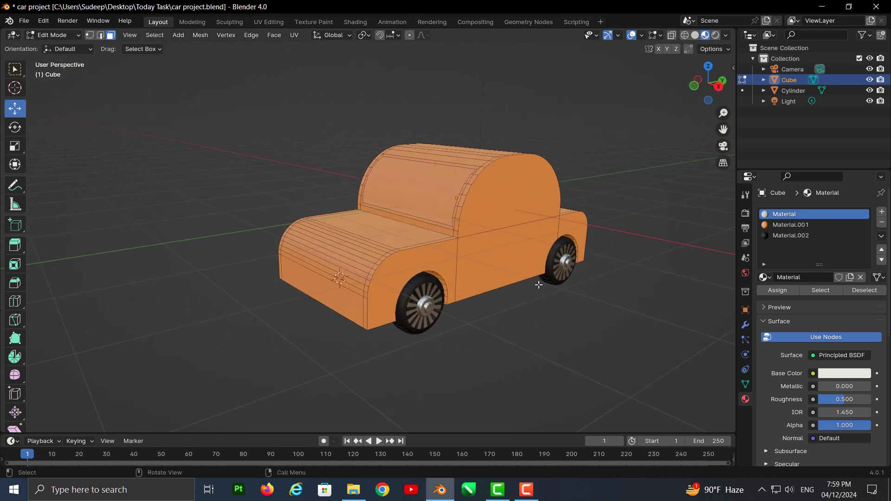
mouse_move(538, 285)
middle_down()
mouse_move(472, 276)
mouse_move(531, 302)
mouse_move(539, 334)
mouse_move(495, 326)
middle_up()
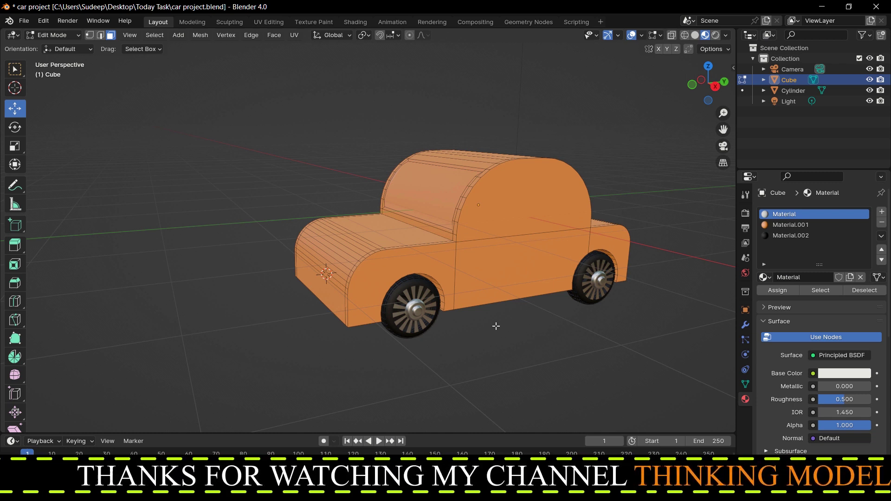
scroll(495, 325, up, 2)
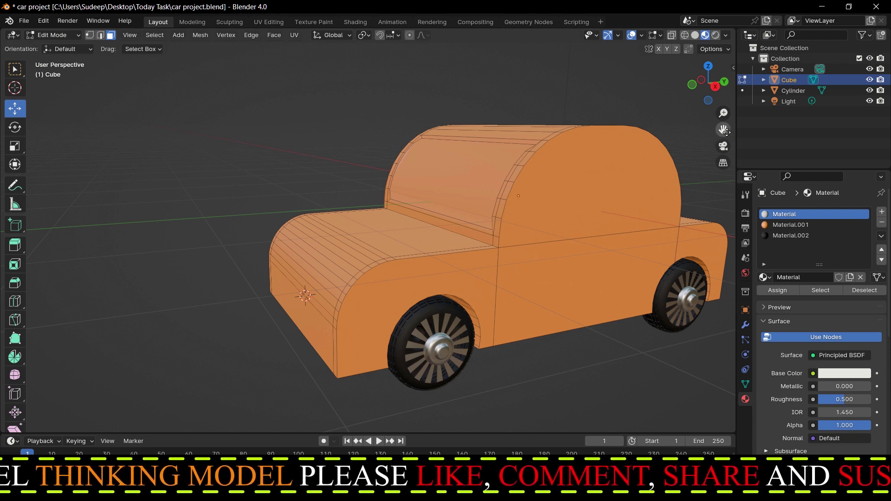
drag(723, 129, 645, 116)
mouse_move(501, 264)
middle_down()
mouse_move(296, 246)
mouse_move(345, 195)
middle_up()
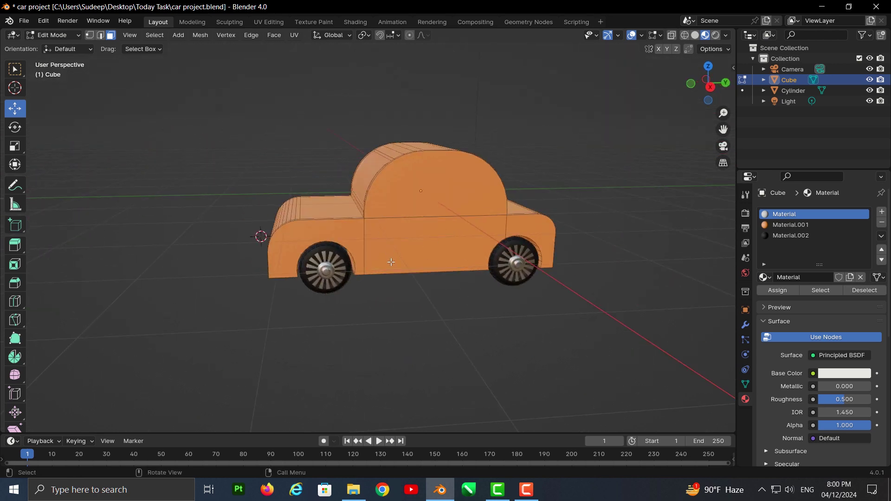
middle_drag(391, 262, 391, 224)
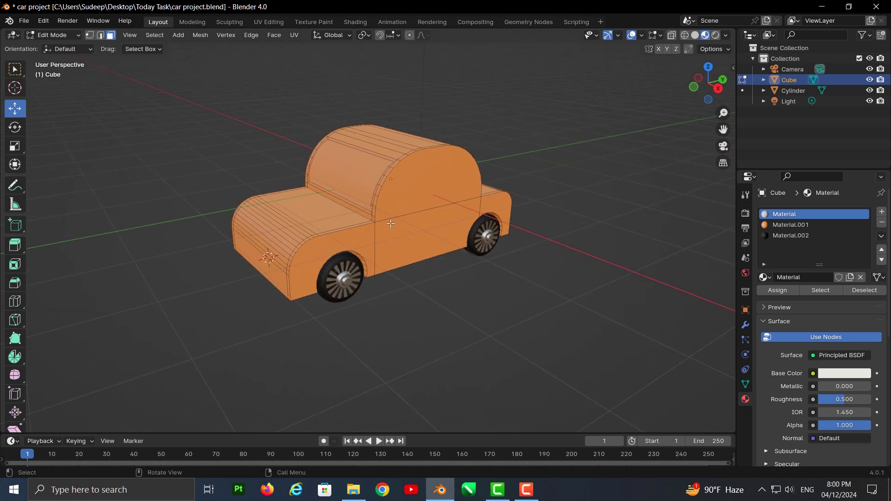